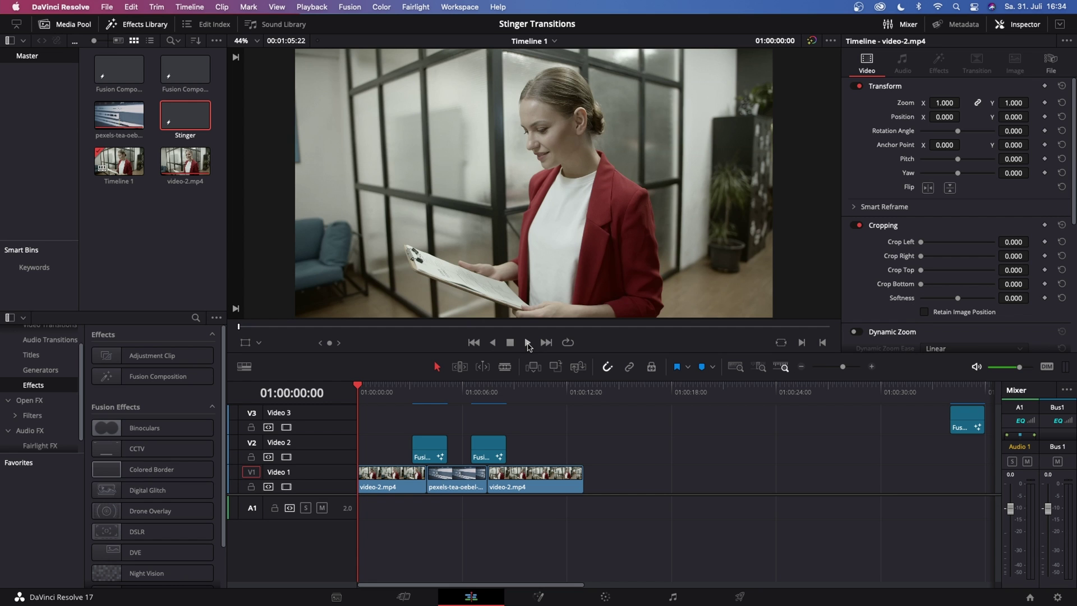
Play the timeline to preview the existing stinger transitions, and park the playhead in the empty area after the last Video 1 clip
left_click(527, 344)
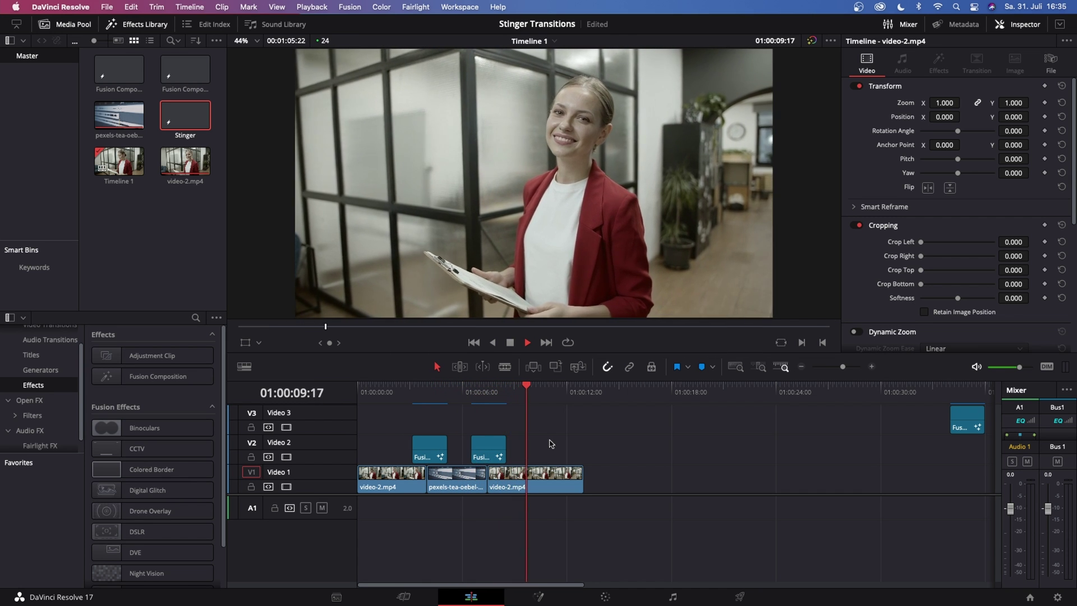
key("space")
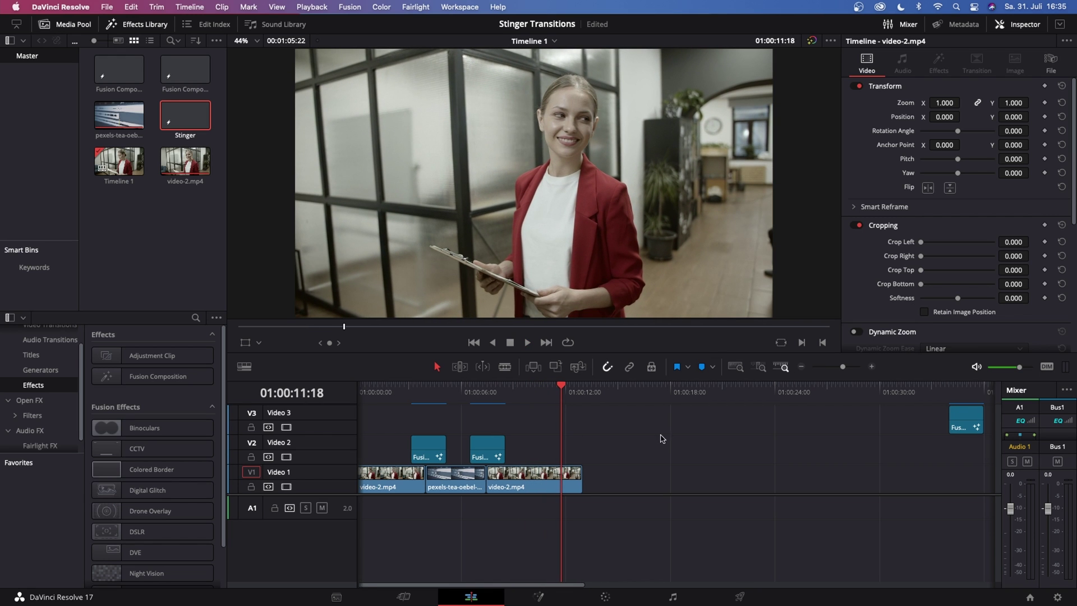
scroll(639, 435, "right", 2)
left_click_drag(532, 387, 598, 400)
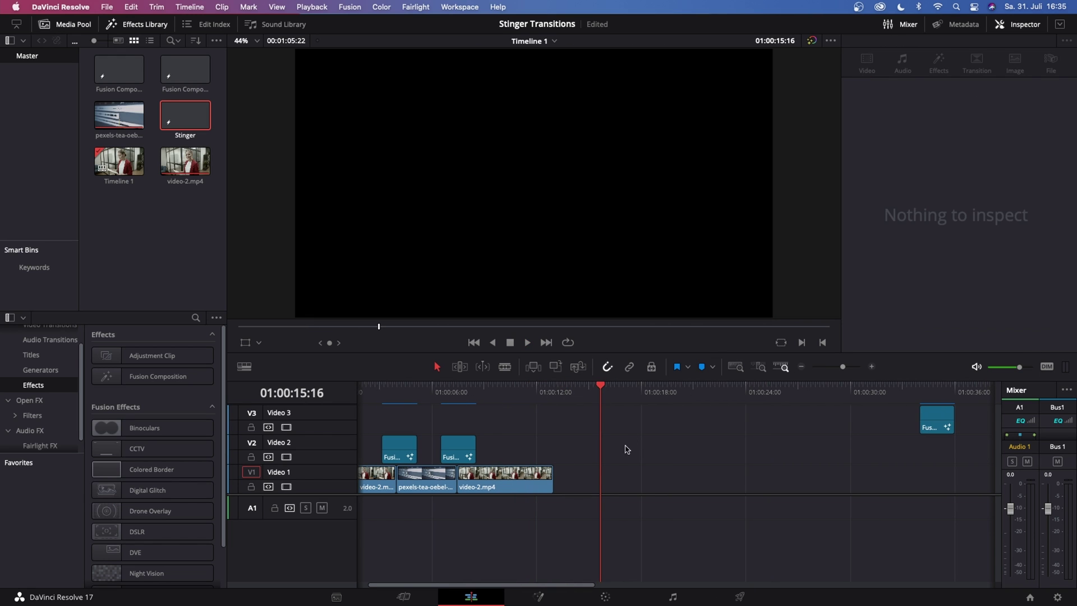
left_click_drag(157, 375, 640, 477)
left_click(608, 388)
key("ctrl+z")
key("ctrl+z")
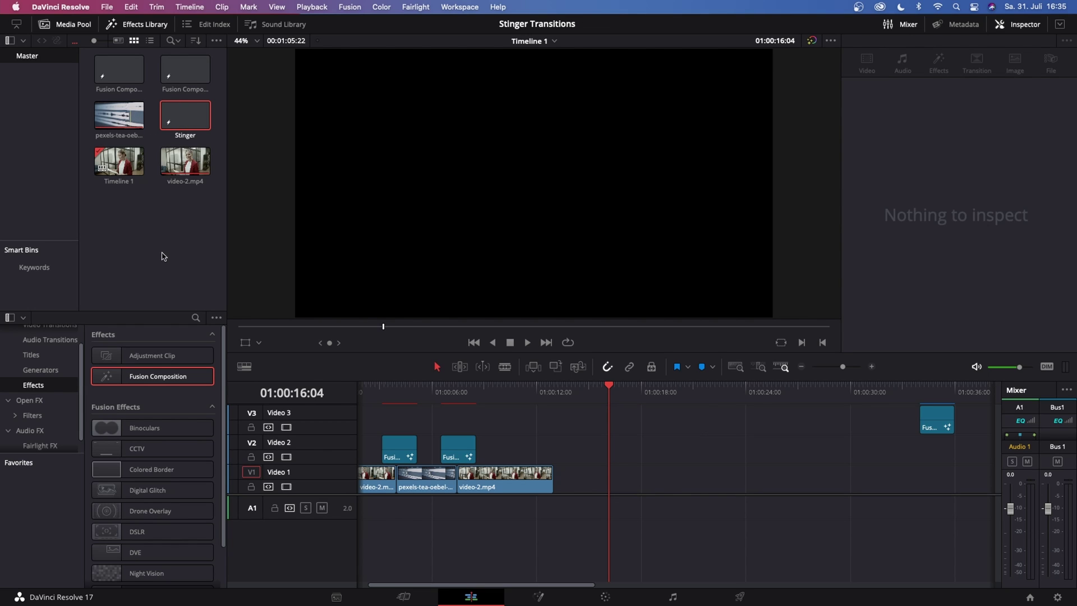
right_click(159, 228)
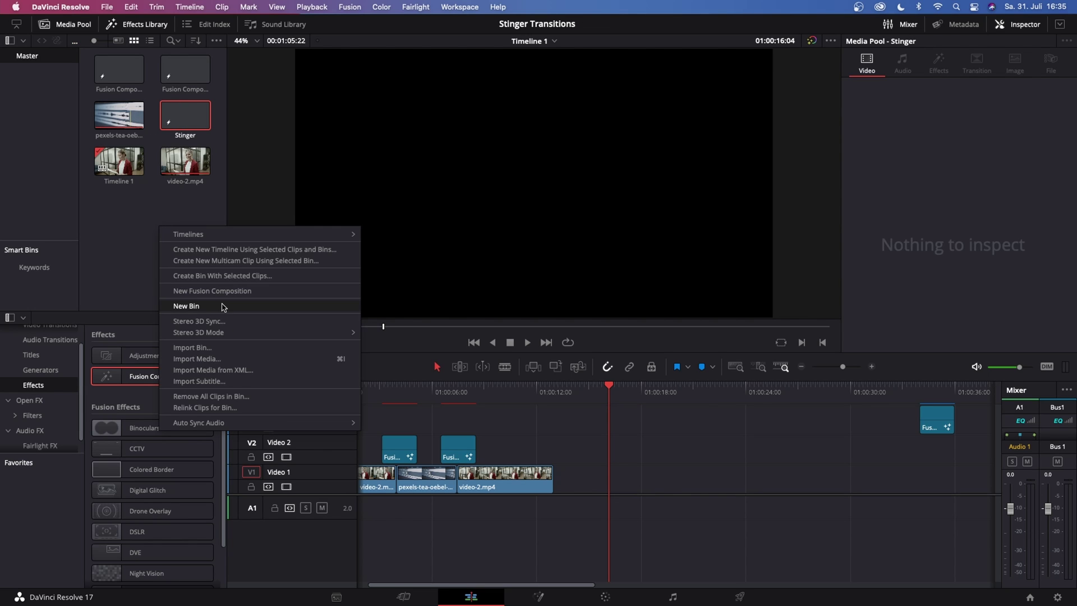
left_click(193, 290)
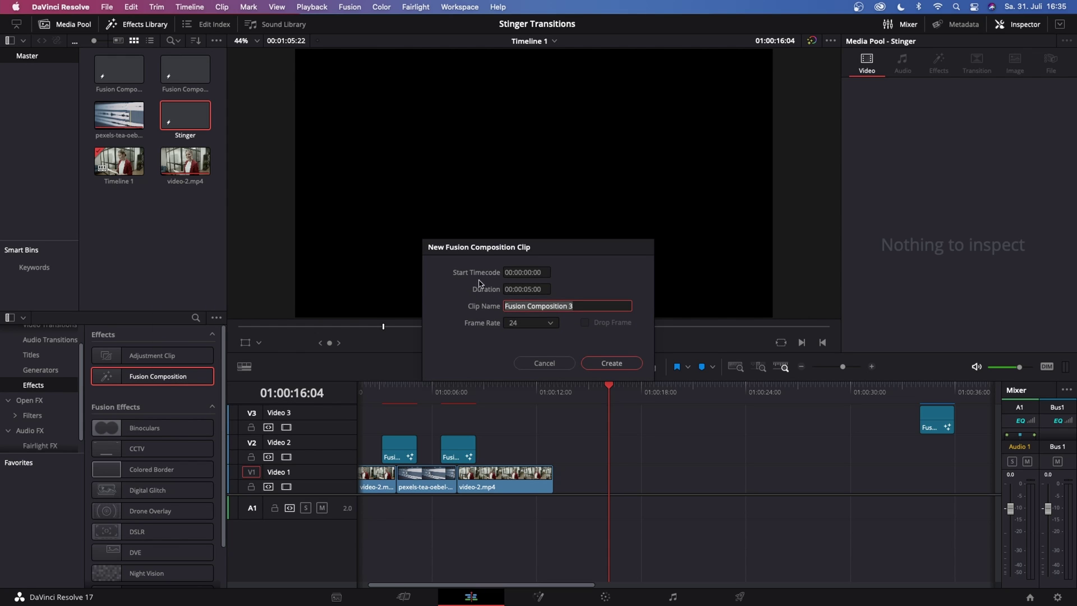
left_click(544, 363)
Place a Fusion Composition effect on Video 1 at about 01:00:16:04 and open it on the Fusion page
left_click_drag(182, 118, 634, 487)
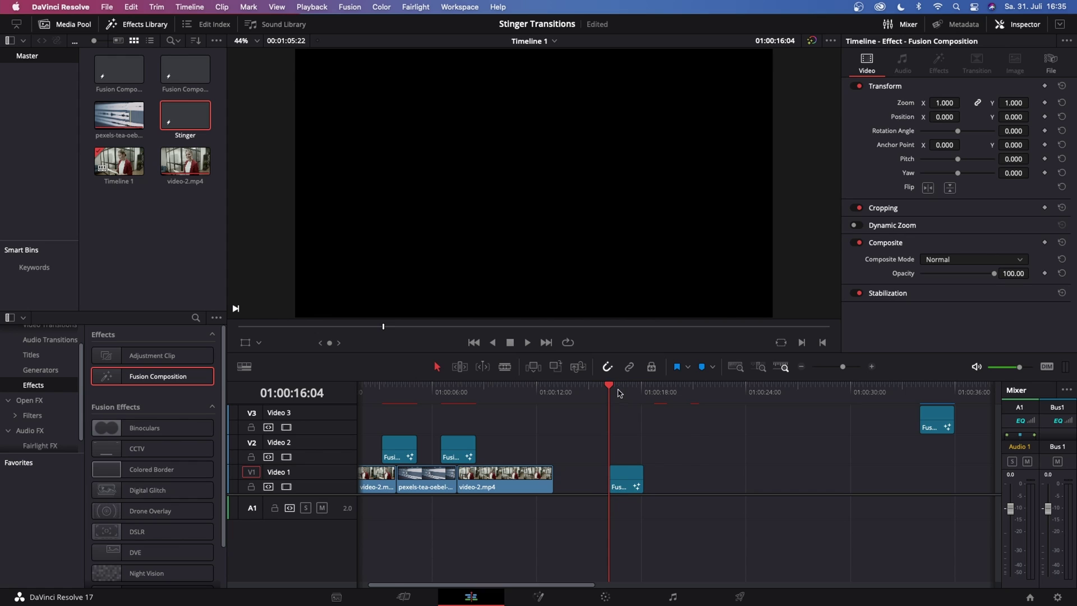
left_click(623, 388)
left_click(622, 482)
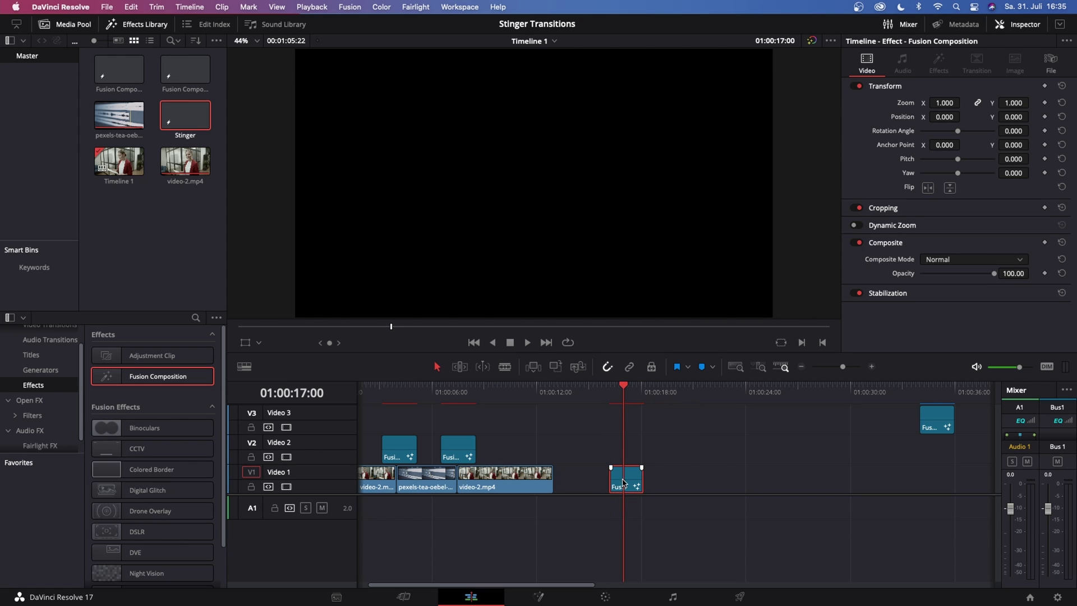
left_click(538, 596)
Add a Background node feeding MediaOut1, spaced well apart from it, and set the background's alpha to 0
left_click_drag(236, 414, 718, 475)
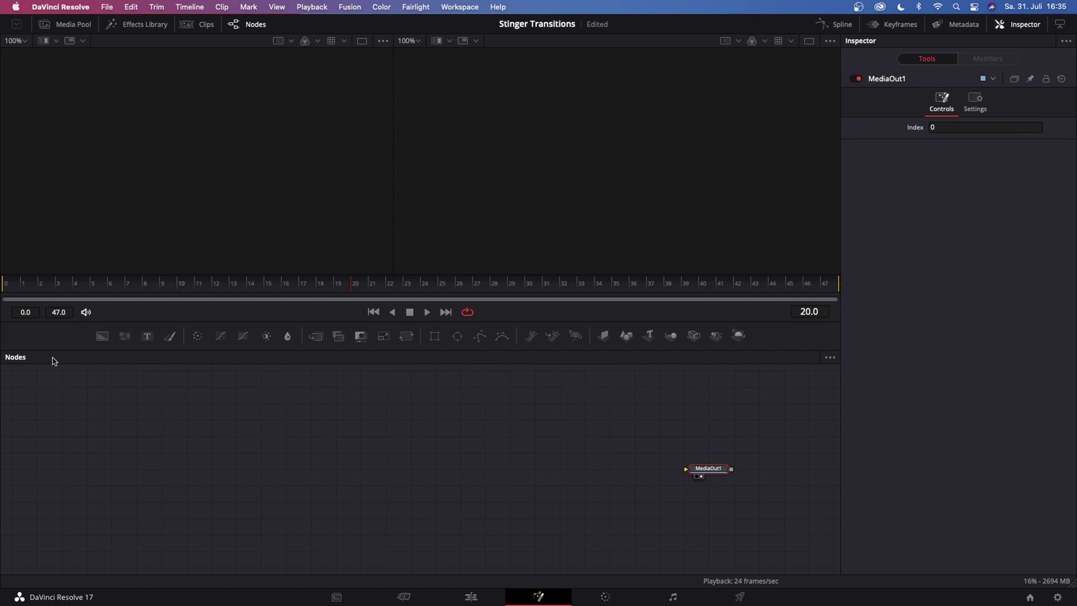
left_click_drag(101, 337, 705, 486)
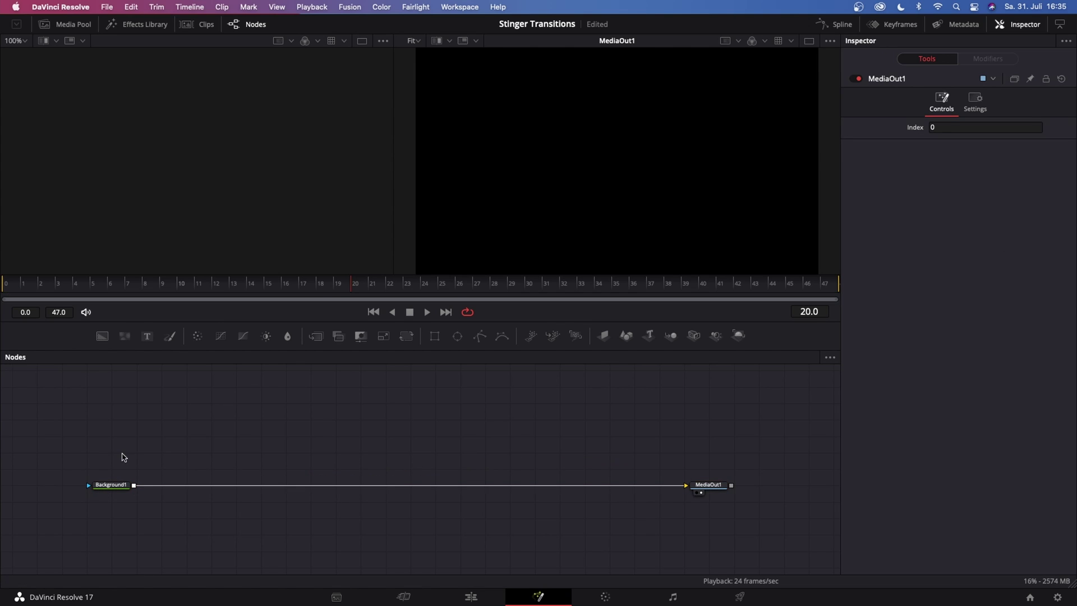
left_click(117, 491)
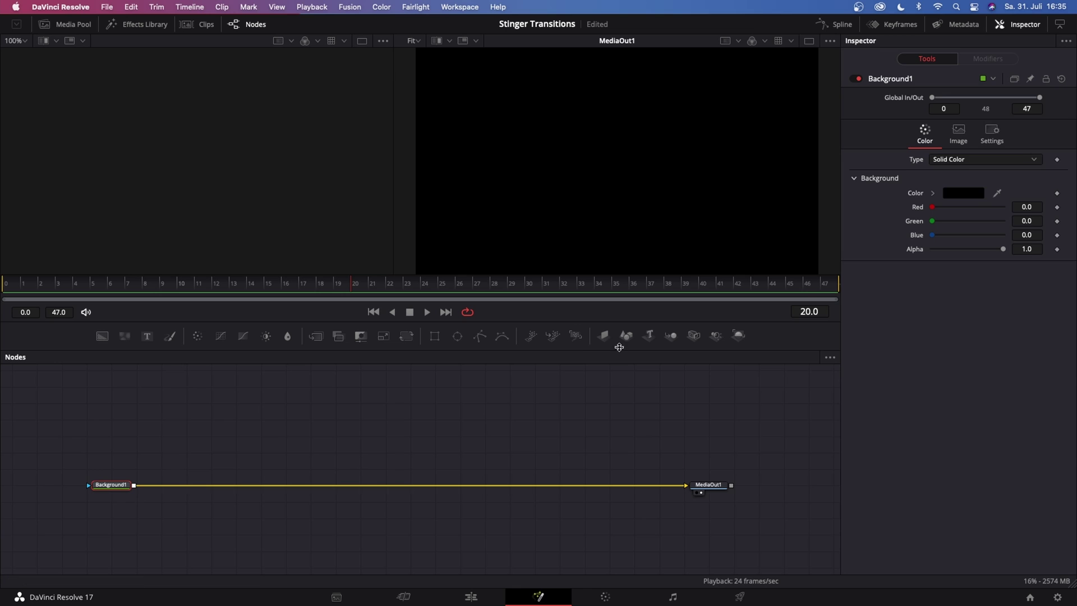
left_click_drag(1003, 250, 932, 250)
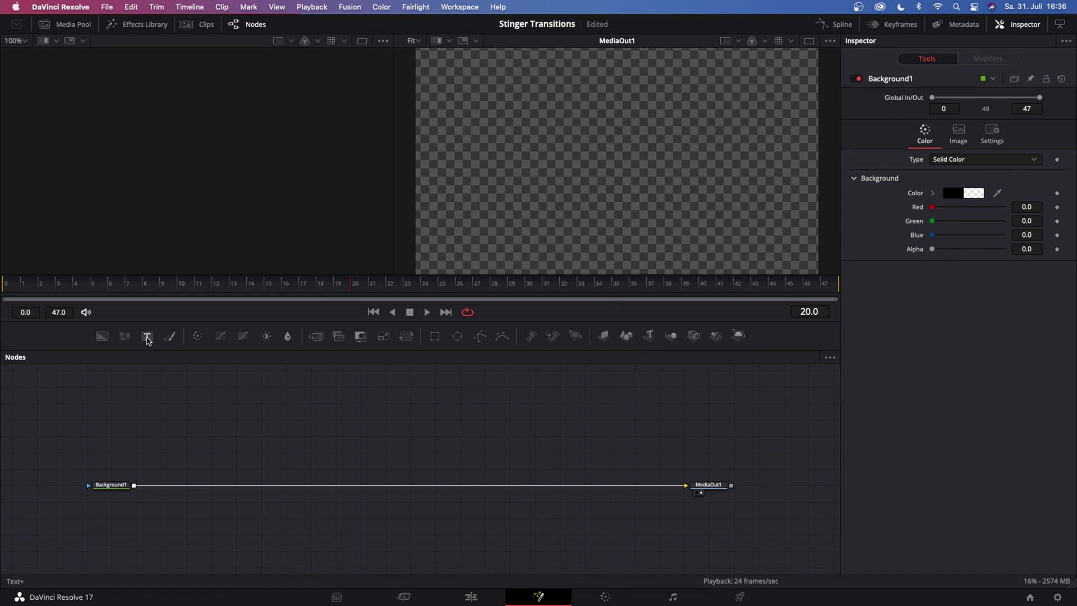
Add three more Background nodes and merge each one in sequence over Background1 ahead of MediaOut1
left_click_drag(102, 336, 342, 434)
left_click(193, 437)
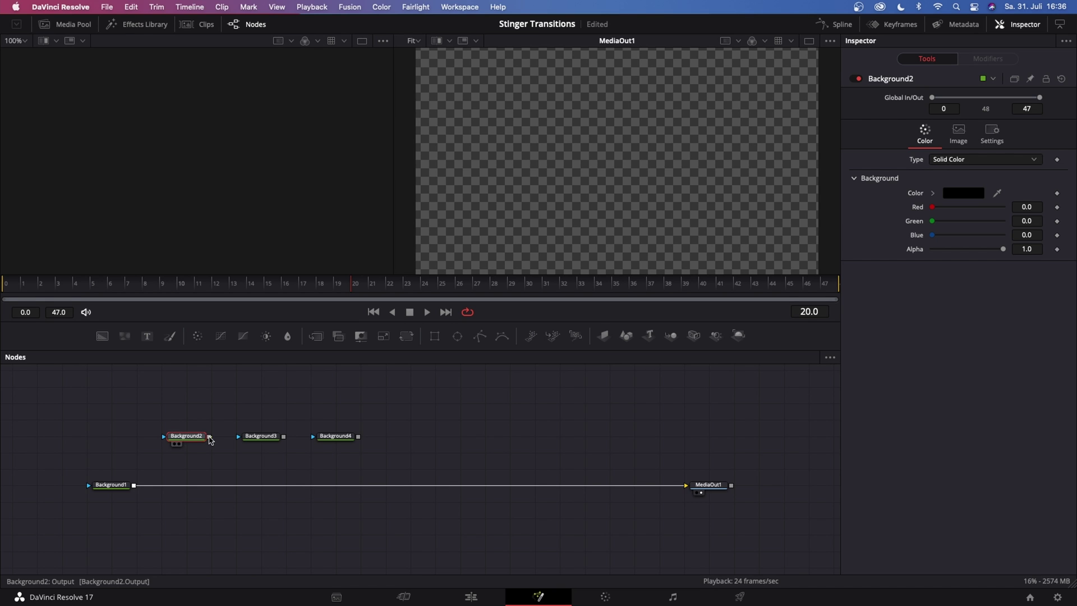
left_click_drag(210, 437, 137, 489)
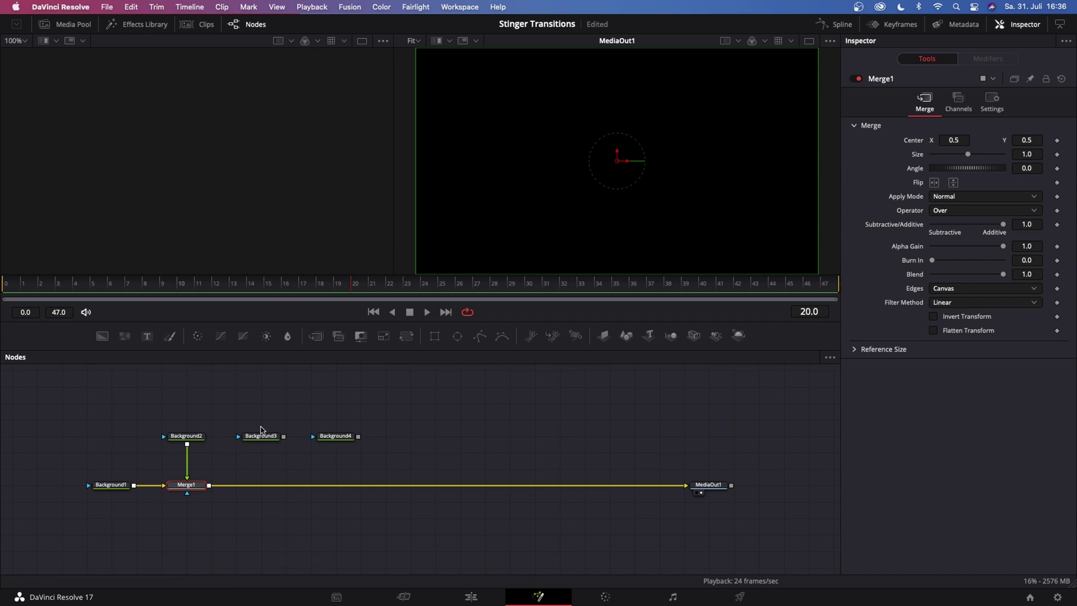
left_click(267, 442)
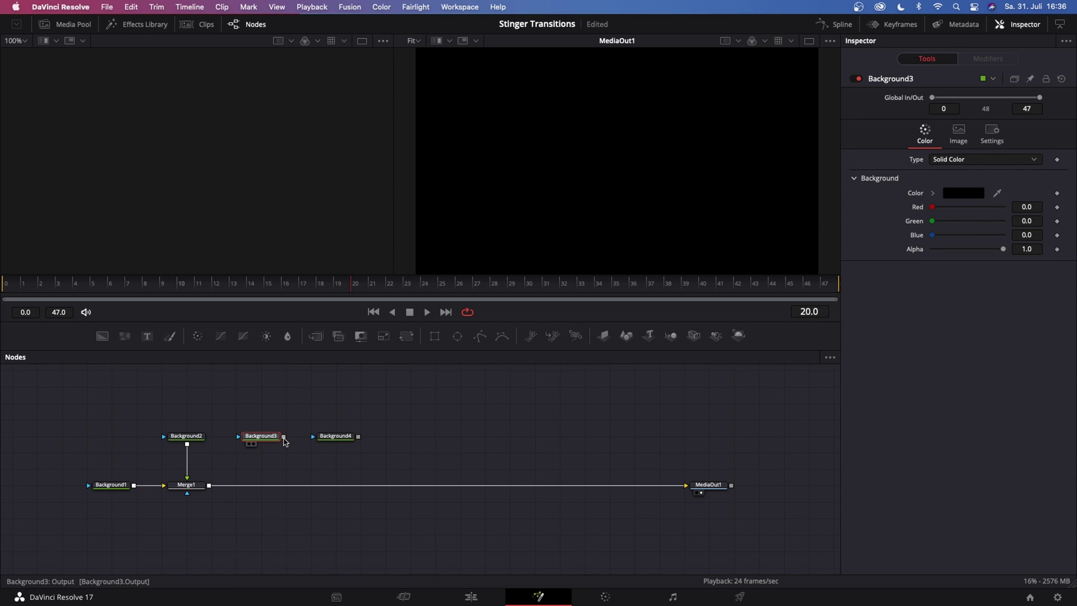
left_click_drag(284, 439, 210, 486)
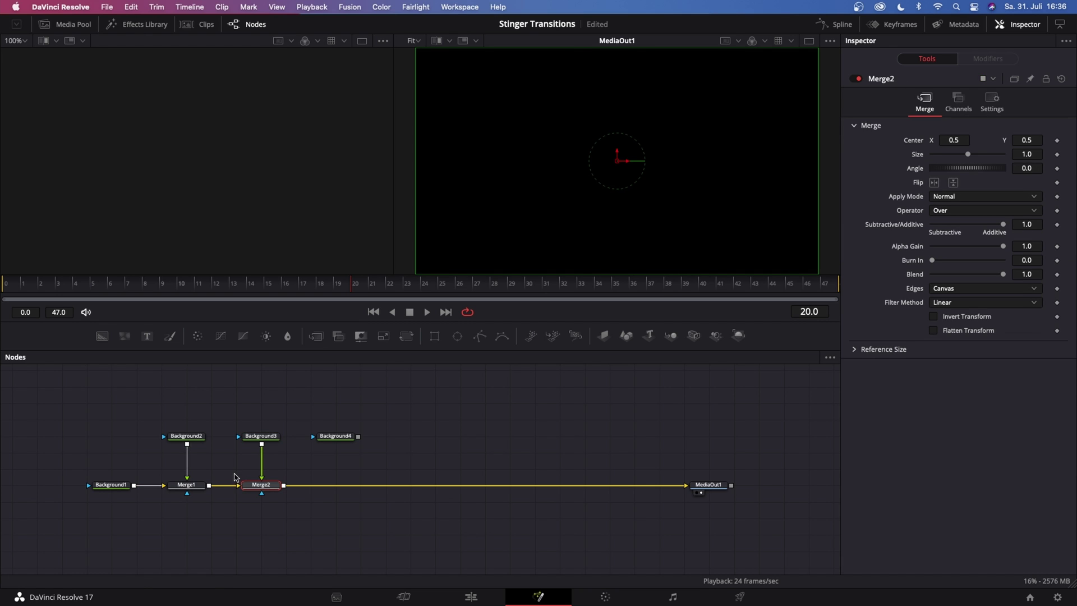
left_click(346, 441)
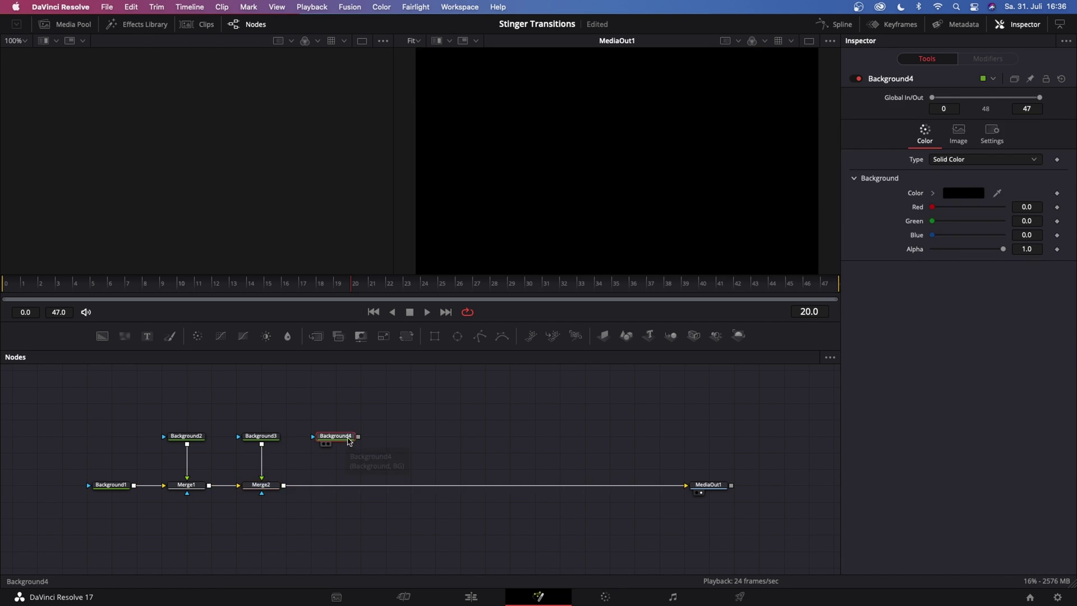
left_click_drag(357, 437, 284, 489)
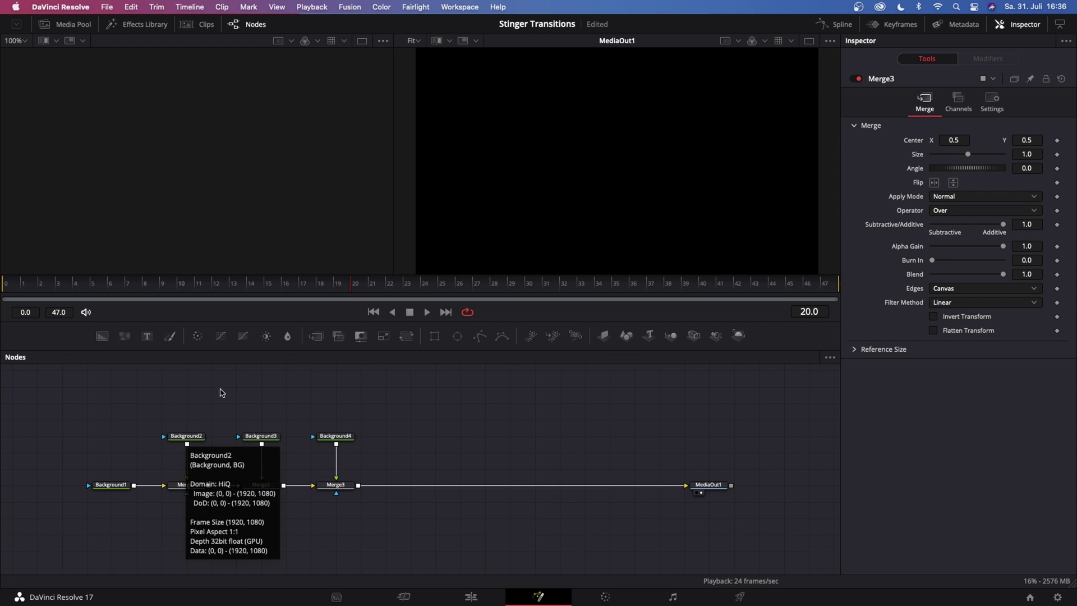
Set the color of Background2 to white
left_click(180, 438)
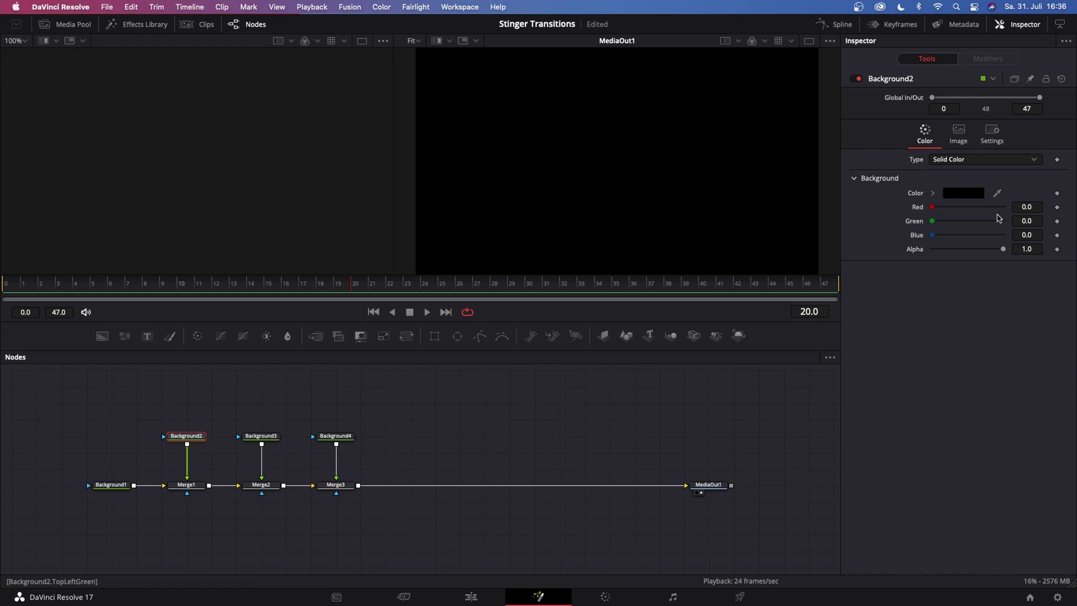
left_click(960, 194)
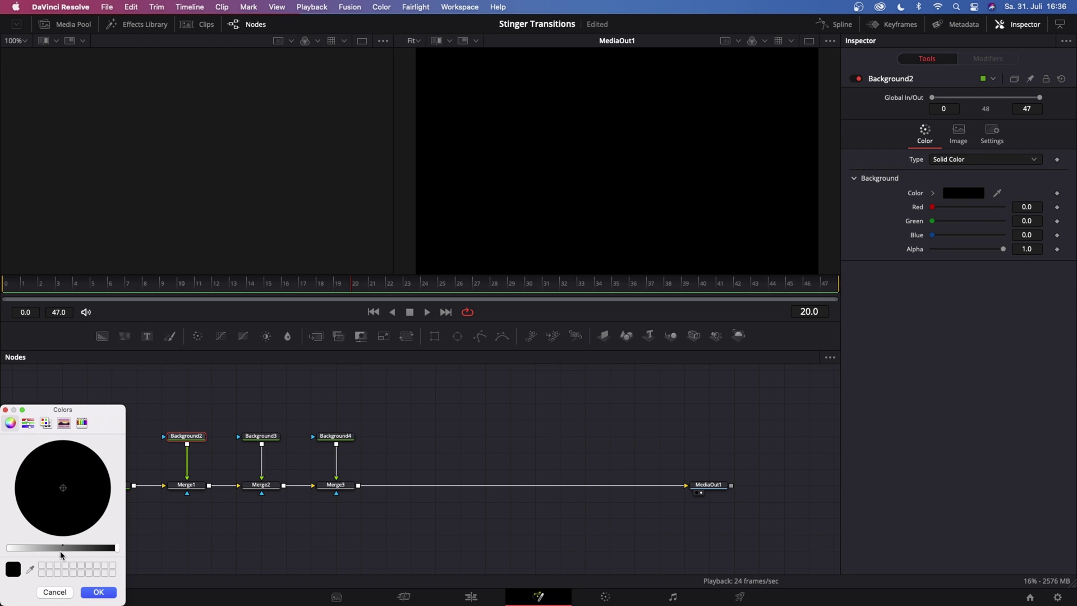
left_click_drag(61, 549, 1, 554)
left_click(84, 593)
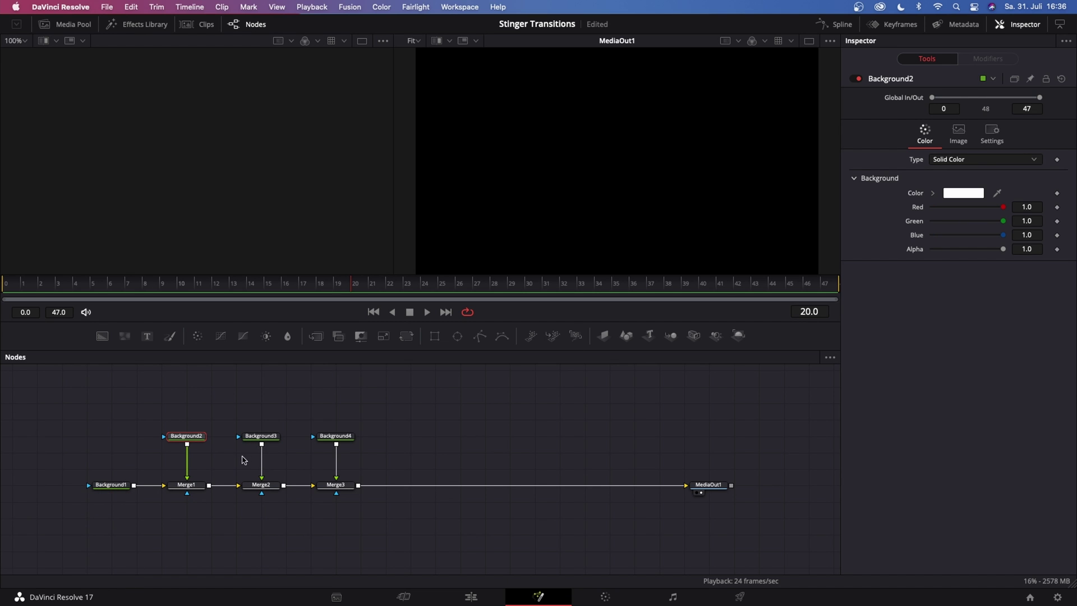
Set the color of Background3 to a medium grey and keep Background4 black
left_click(269, 439)
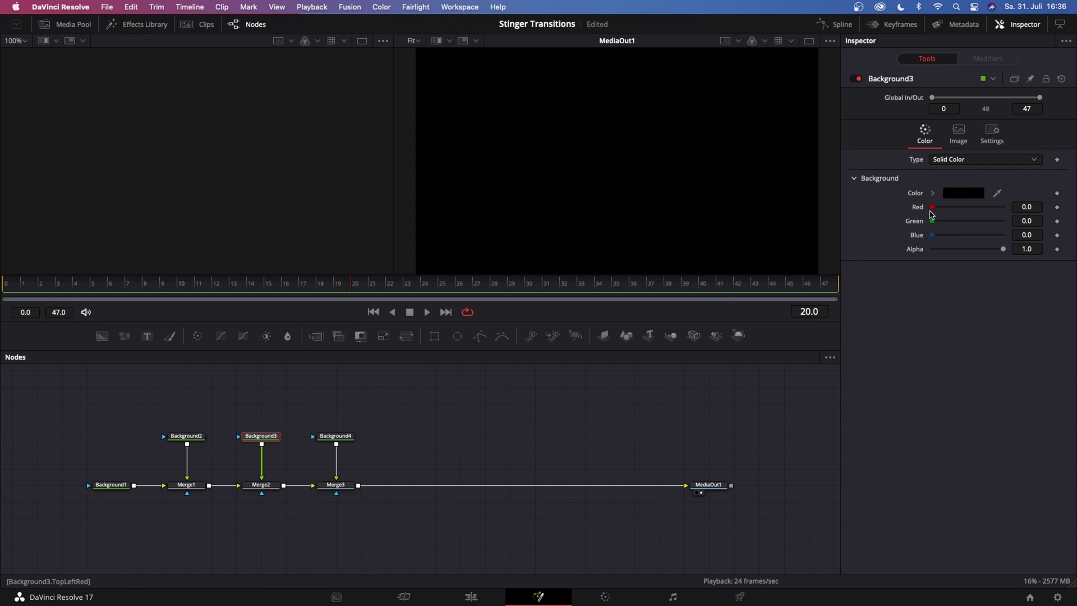
left_click(957, 195)
left_click_drag(72, 549, 62, 551)
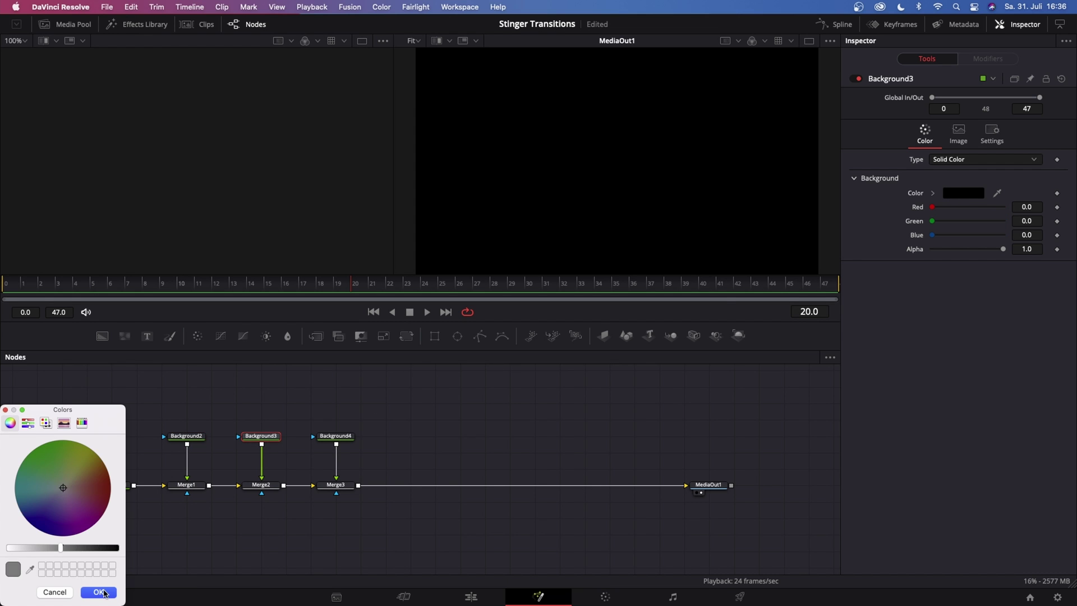
left_click(98, 593)
left_click(345, 436)
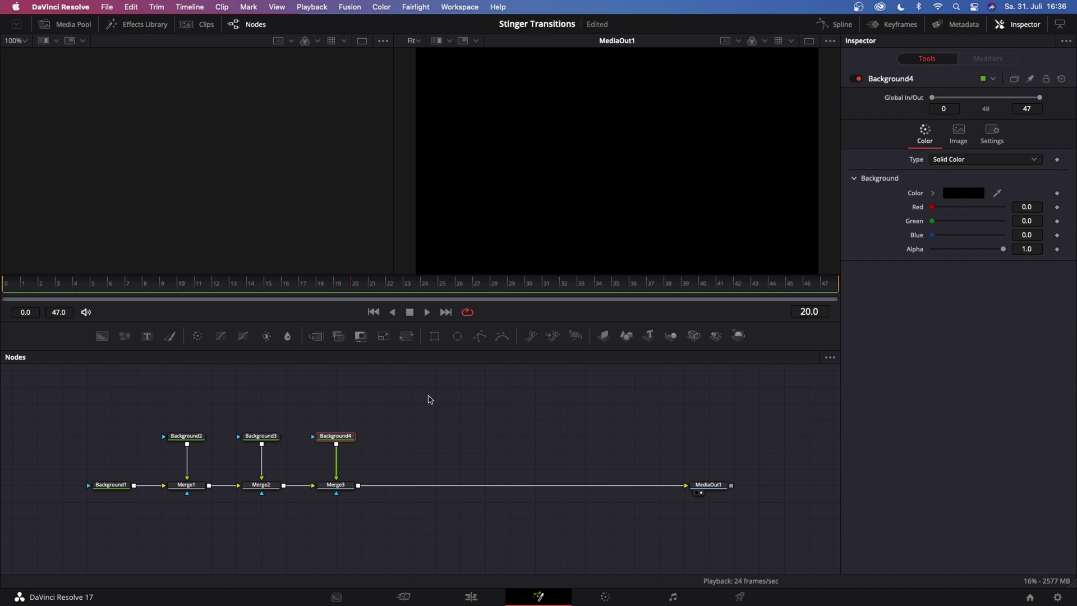
left_click(429, 398)
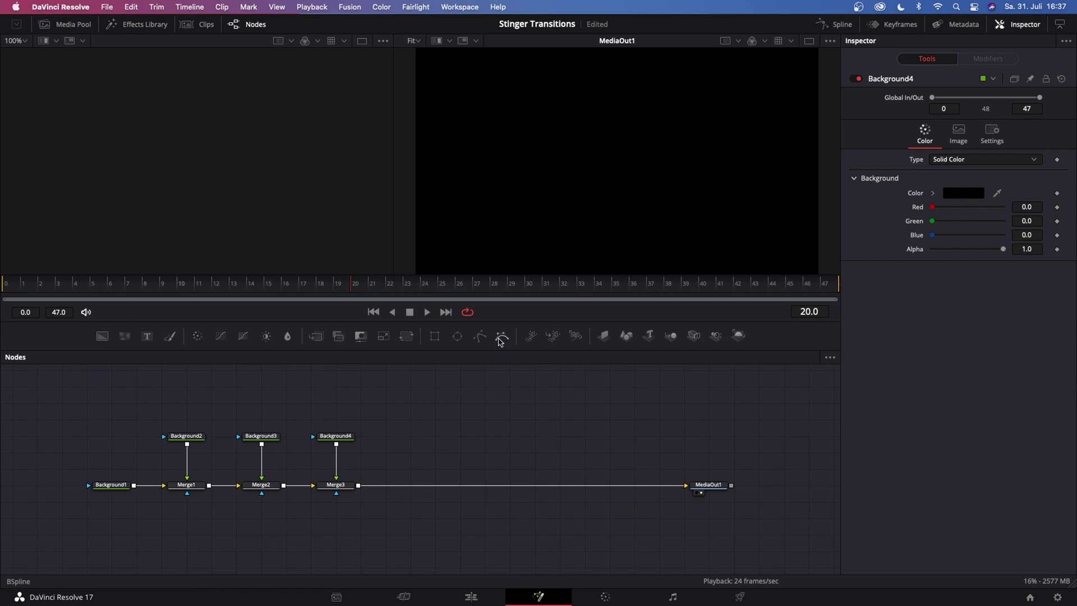
Mask Background2 with an Ellipse node and link the ellipse's width to its Height with an expression
left_click_drag(457, 335, 193, 437)
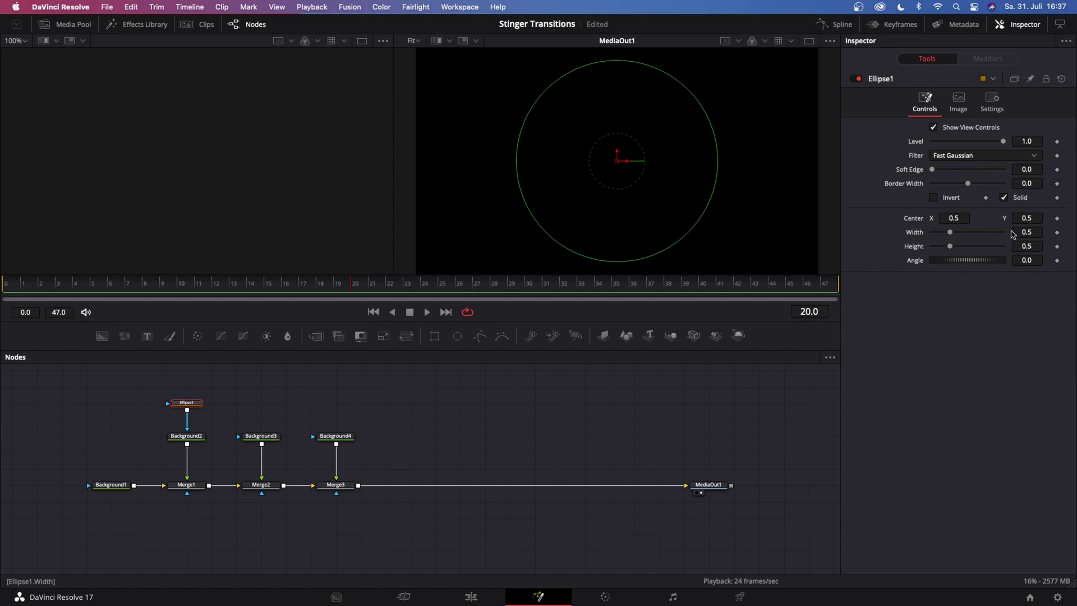
left_click(1038, 232)
type("=")
key("Tab")
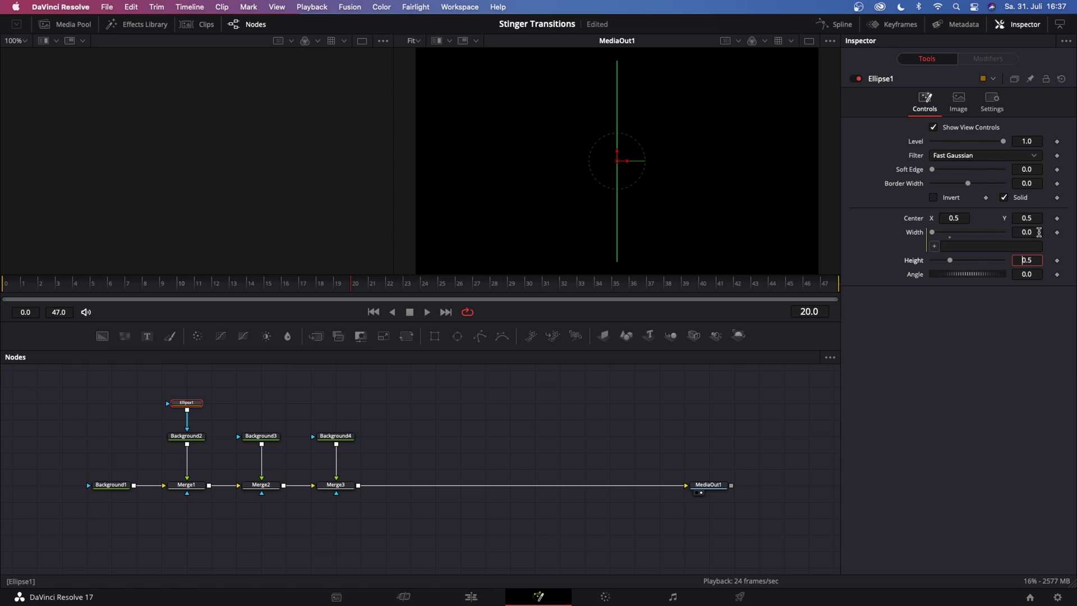
left_click(935, 248)
left_click_drag(910, 263, 950, 263)
Show Merge1 in the first viewer and enlarge the ellipse to a height of about 1.213 so it covers the frame
left_click(186, 484)
key("1")
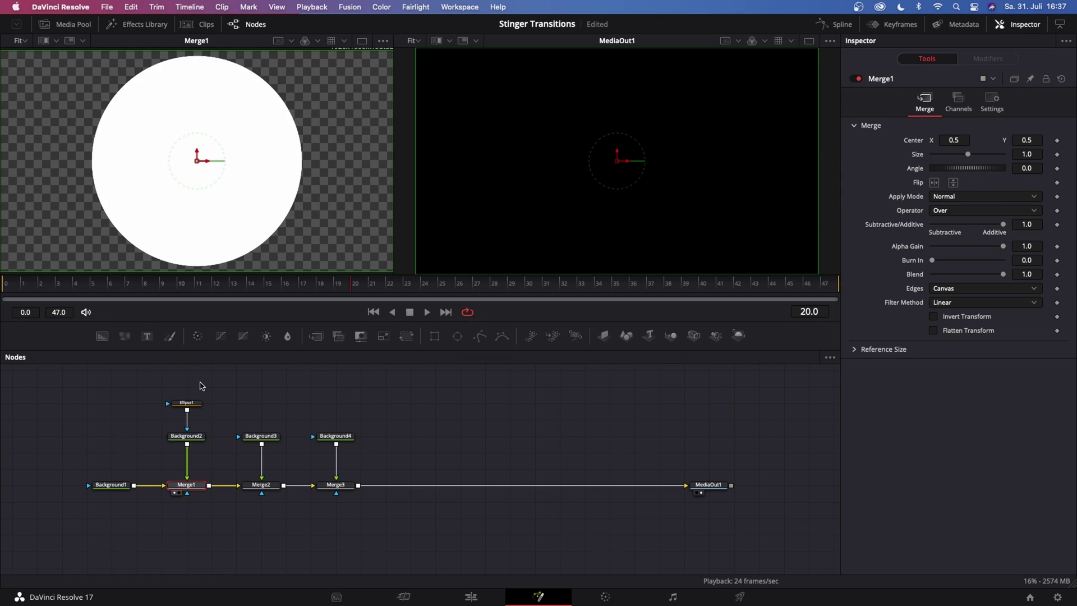
scroll(257, 194, "down", 2)
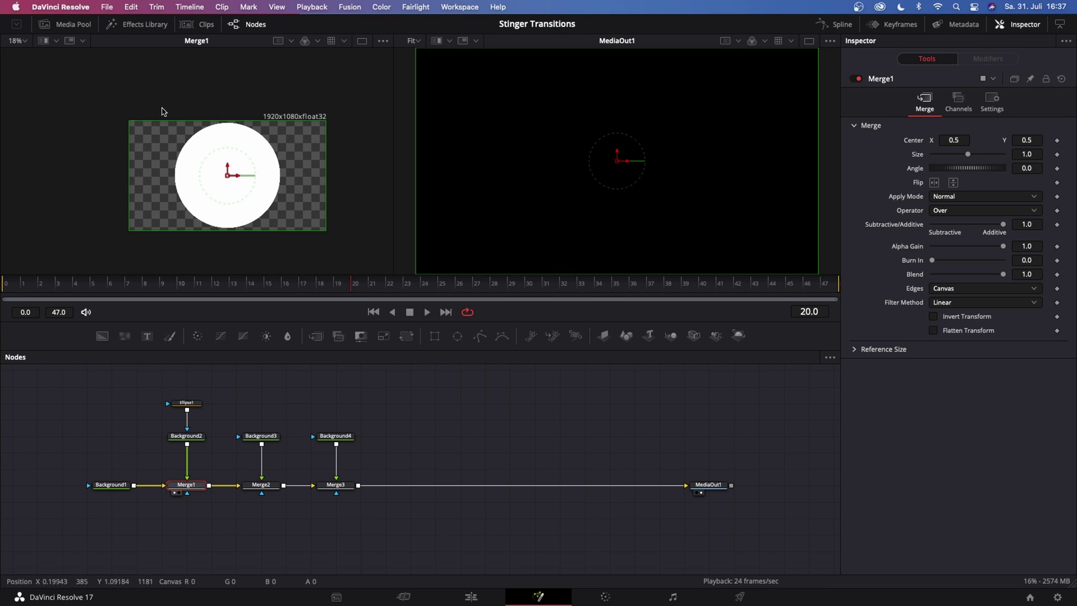
left_click_drag(109, 114, 365, 244)
left_click_drag(84, 109, 363, 242)
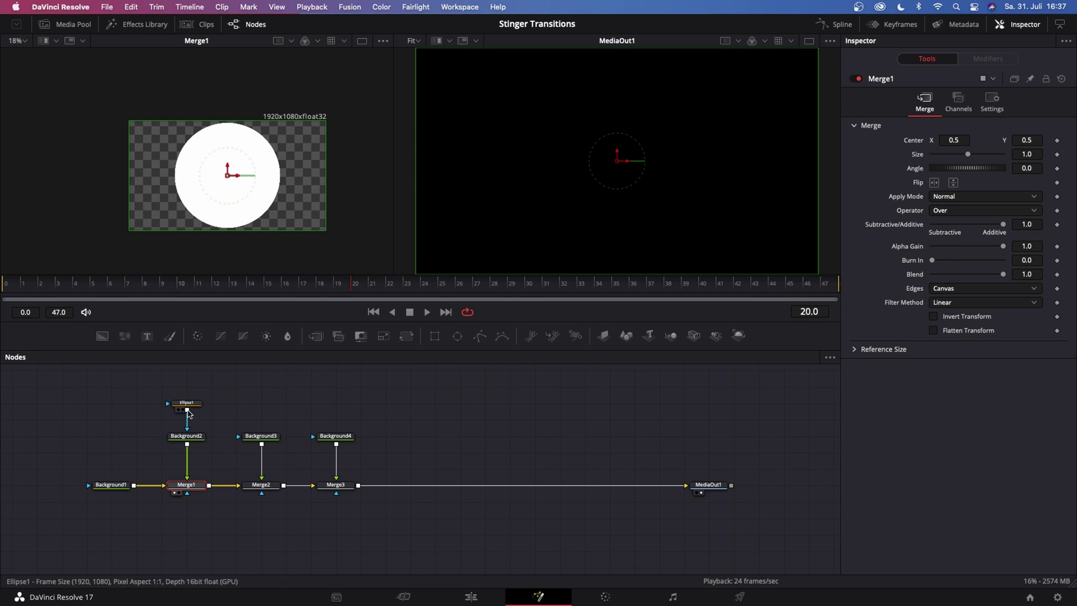
left_click(190, 406)
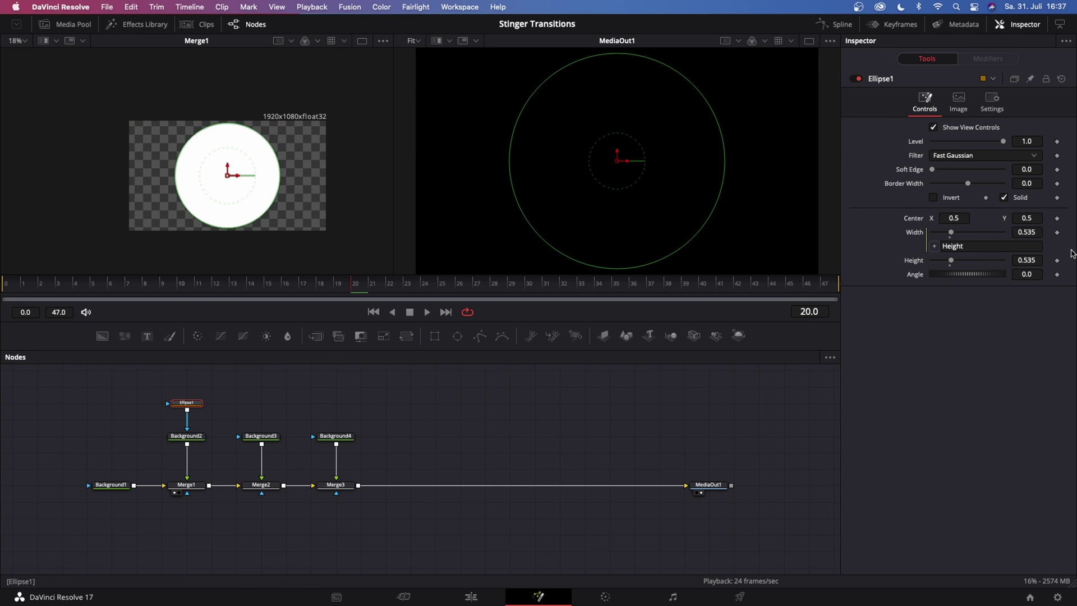
left_click_drag(951, 262, 976, 262)
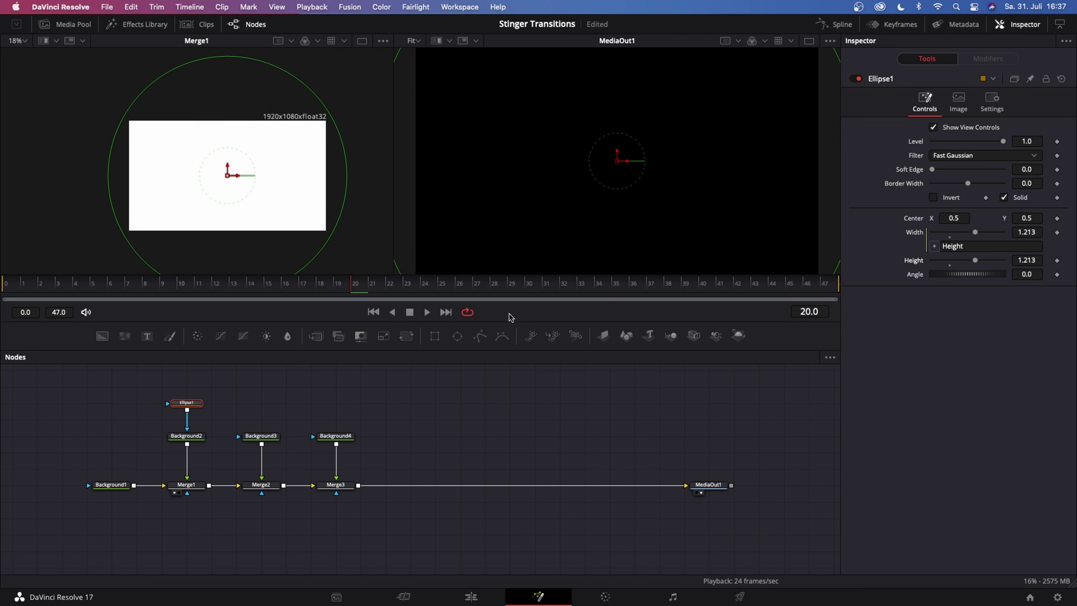
Keyframe the ellipse's center at frame 0 and move it straight down below the frame, to Y about -1.13
key("Home")
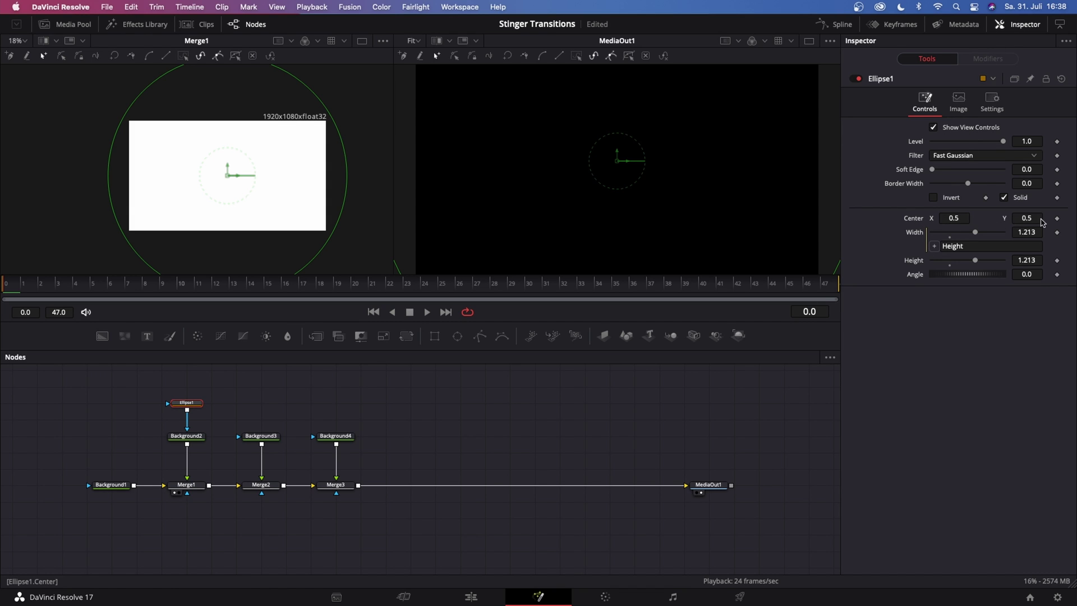
left_click(1057, 218)
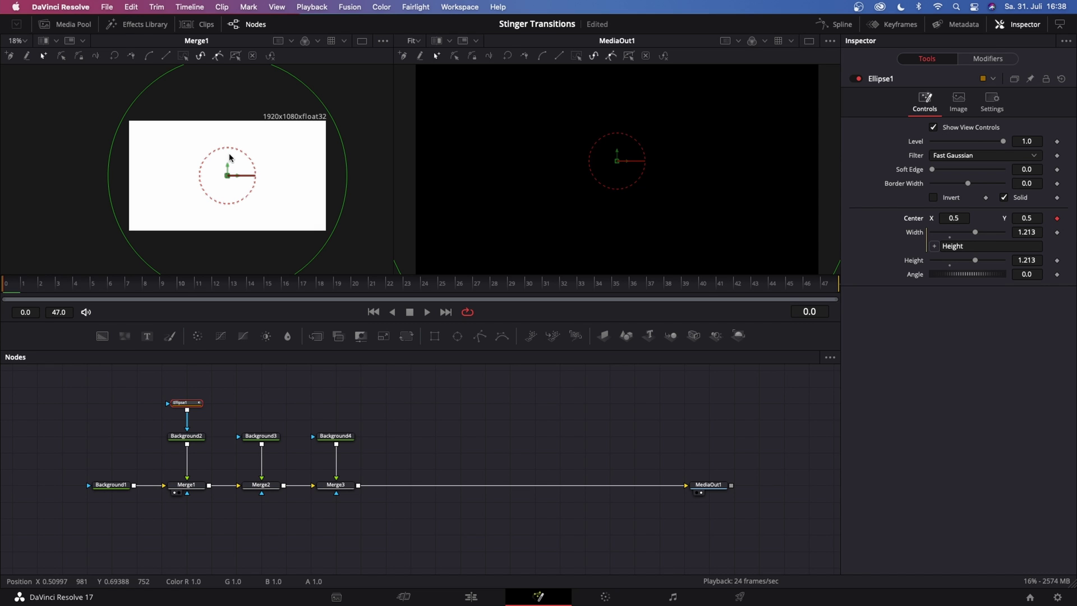
left_click_drag(226, 165, 231, 346)
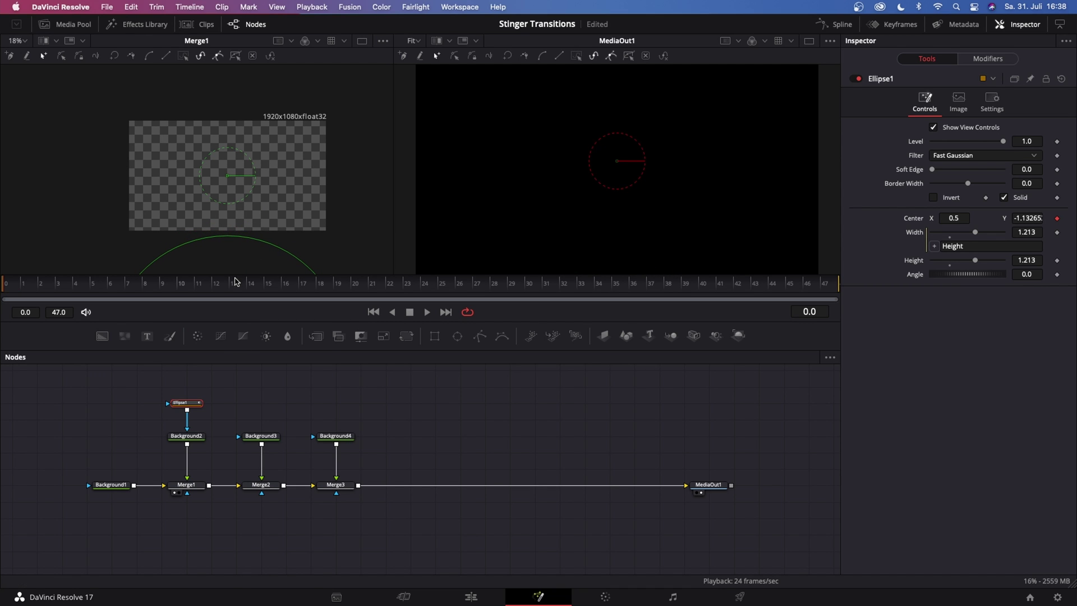
At frame 35, move Ellipse1's center straight up above the frame, to Y about 2.18, and preview the resulting motion
left_click_drag(536, 286, 571, 289)
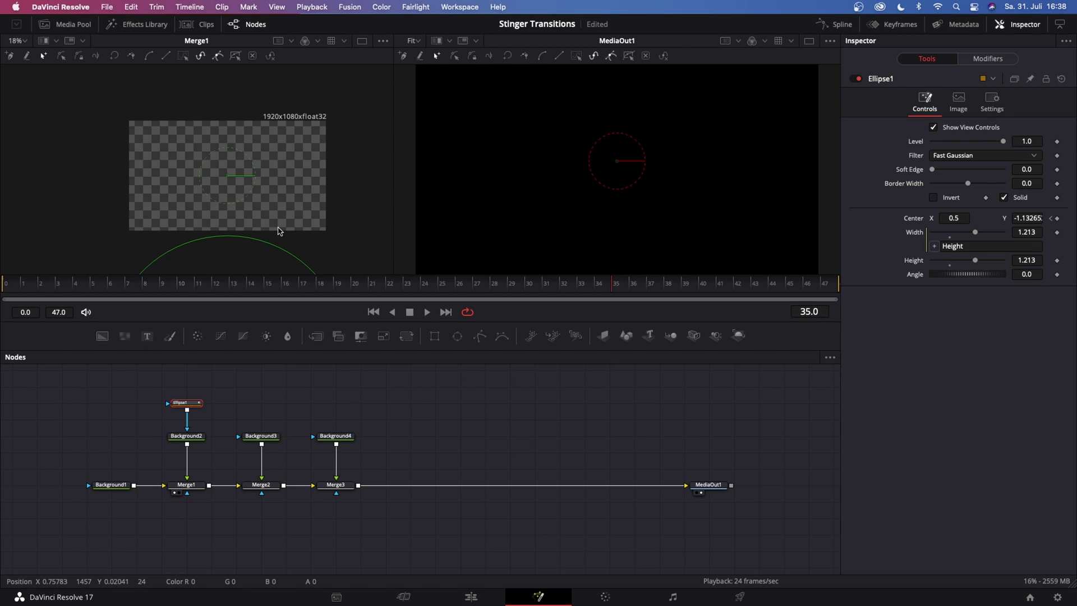
scroll(280, 230, "down", 2)
scroll(292, 236, "down", 3)
scroll(280, 225, "right", 2)
left_click_drag(229, 240, 247, 57)
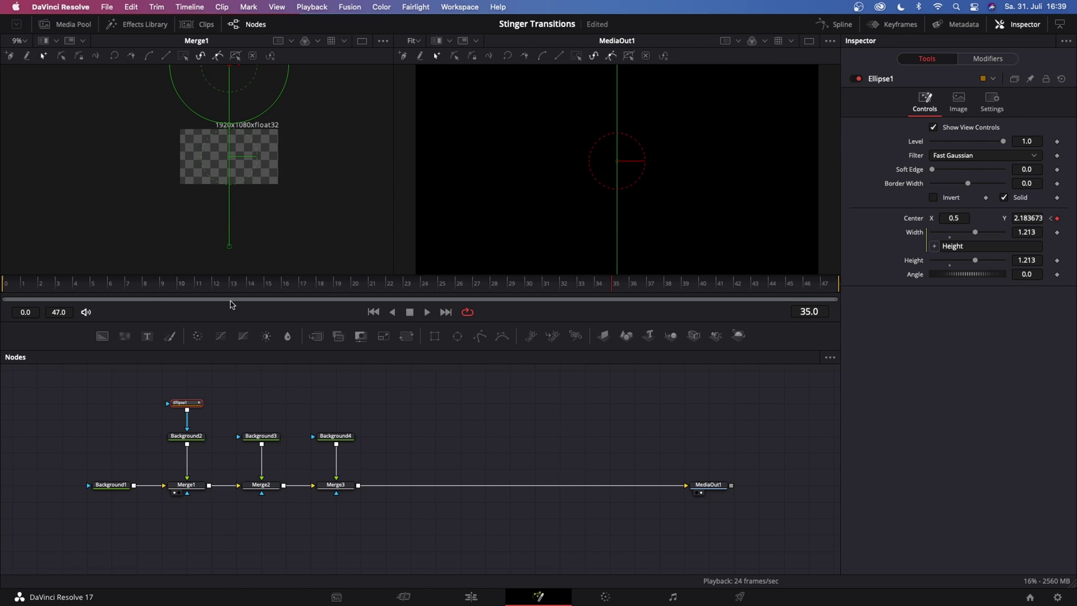
left_click_drag(128, 284, 6, 286)
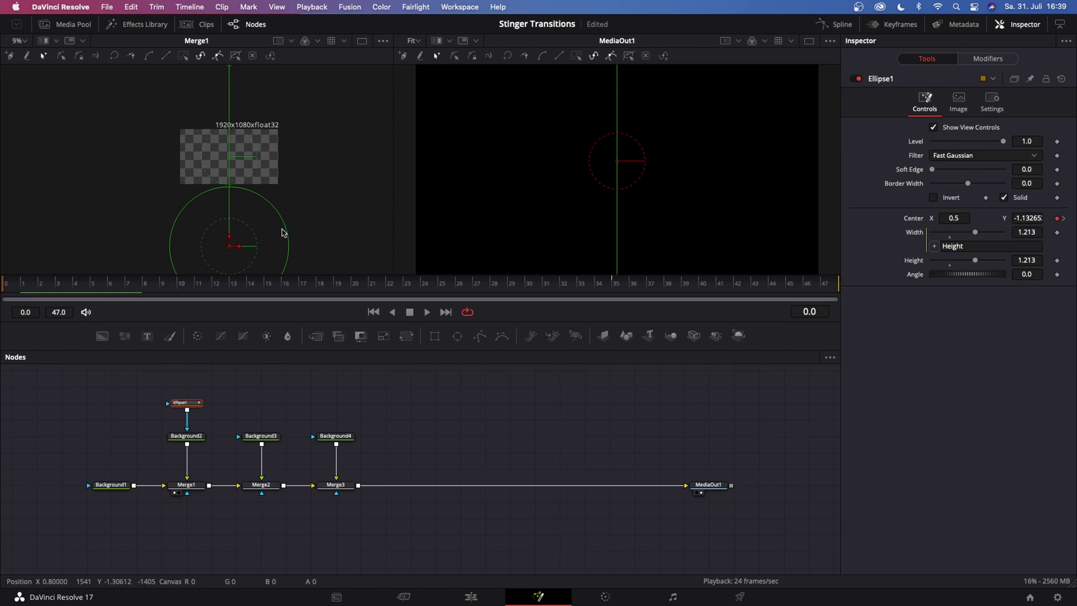
key("space")
key("space")
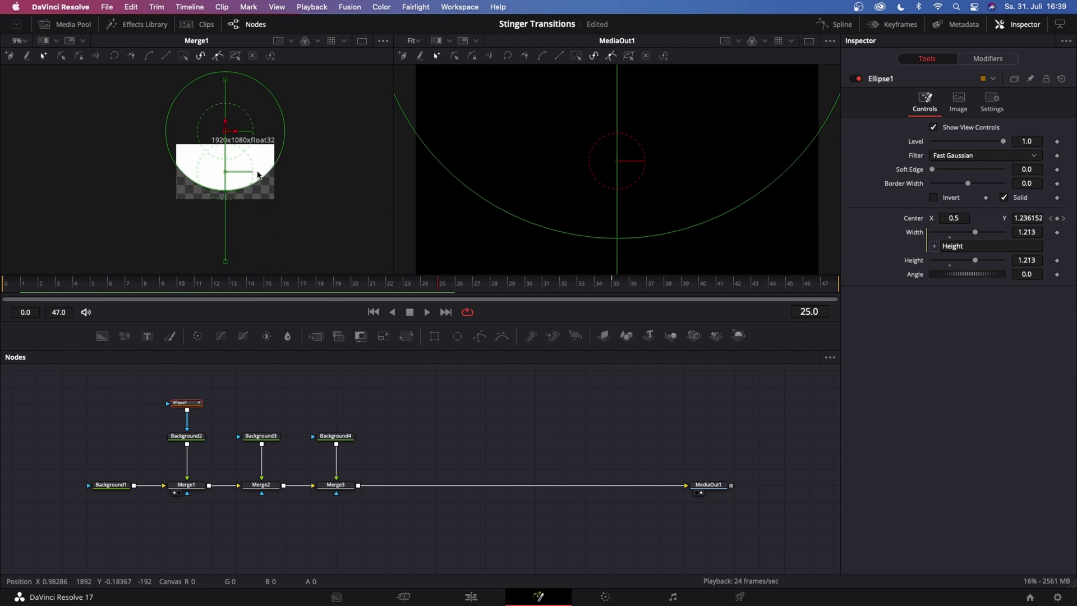
left_click_drag(303, 288, 284, 288)
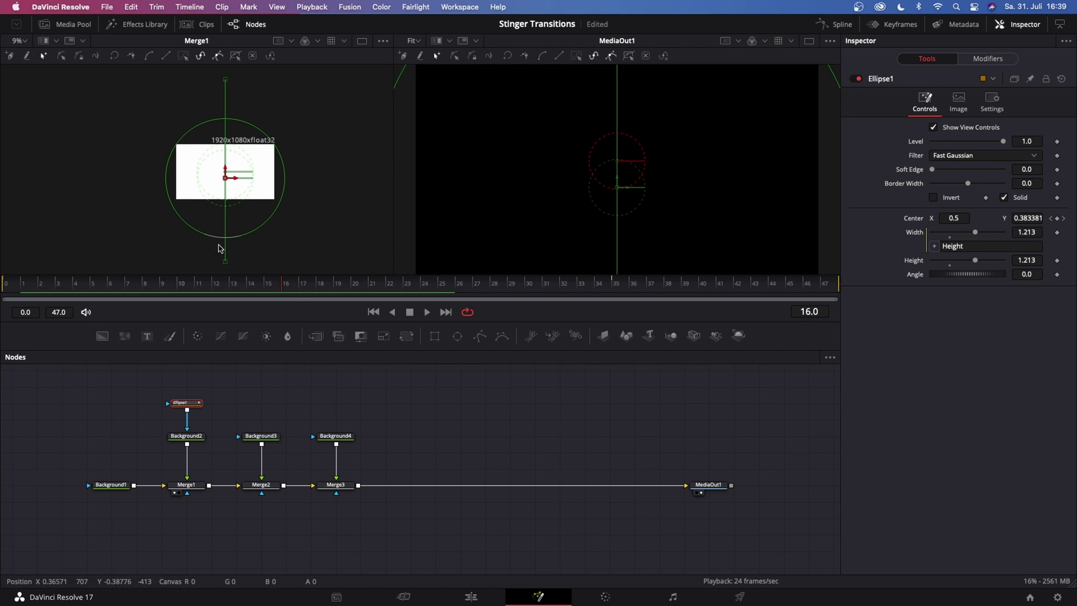
left_click(612, 287)
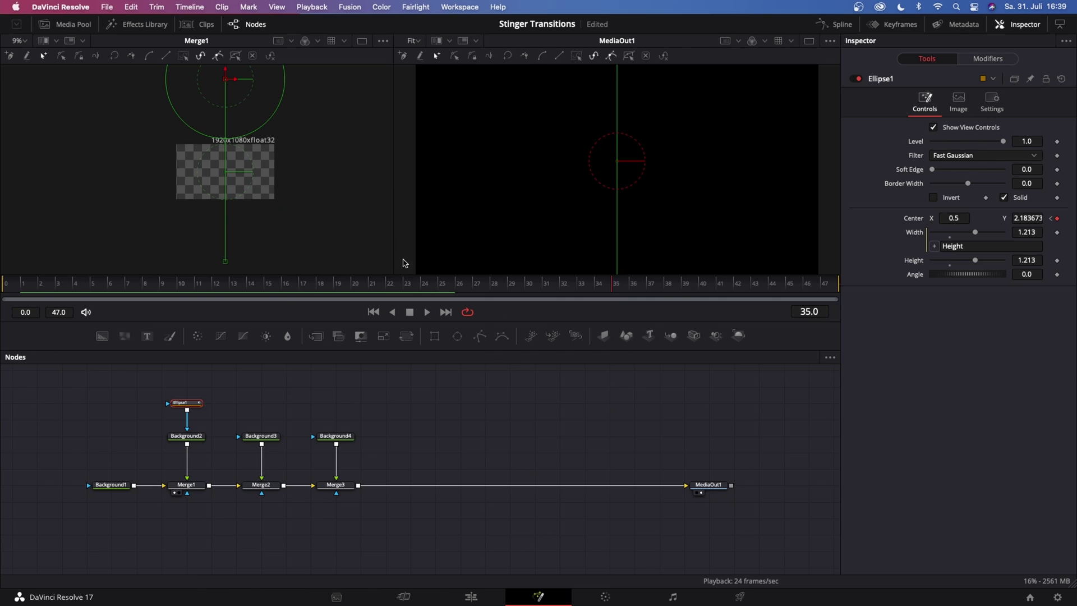
Duplicate Ellipse1 twice and connect the copies as masks to Background3 and Background4
left_click(262, 437)
left_click(337, 436)
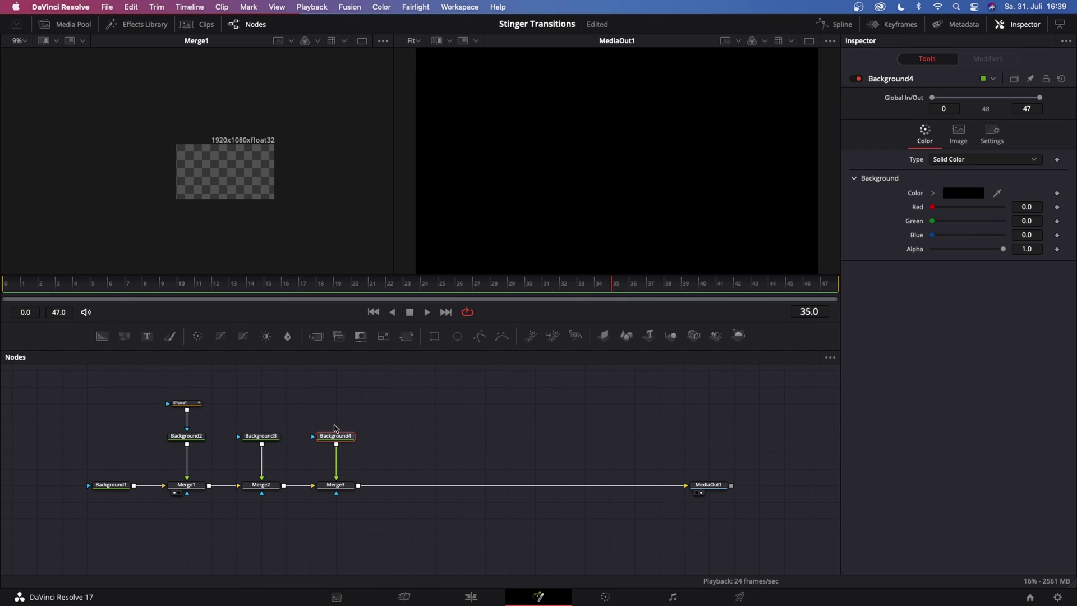
left_click(196, 403)
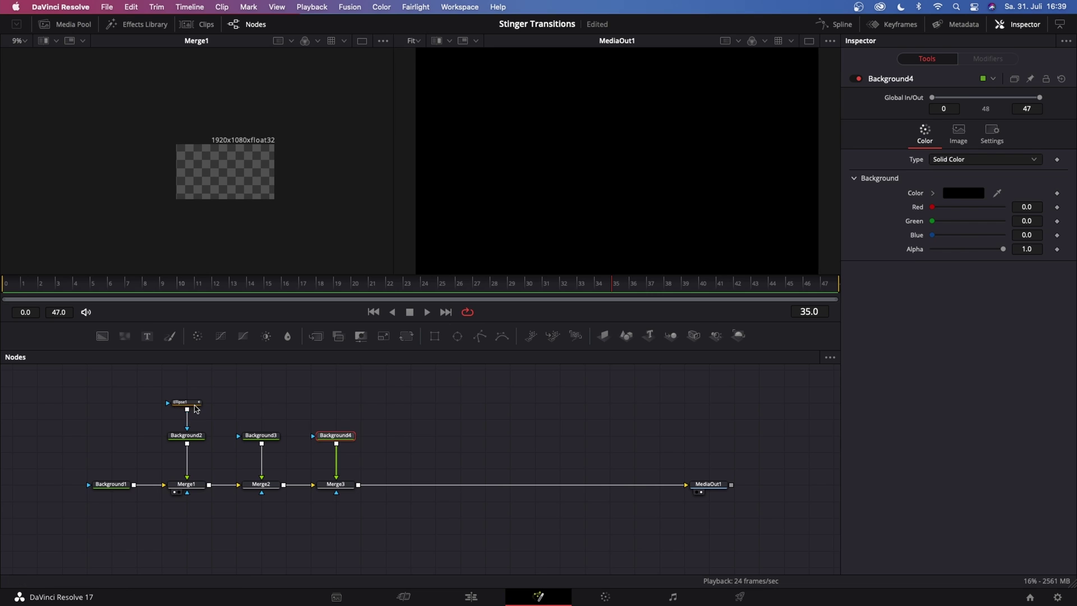
key("ctrl+v")
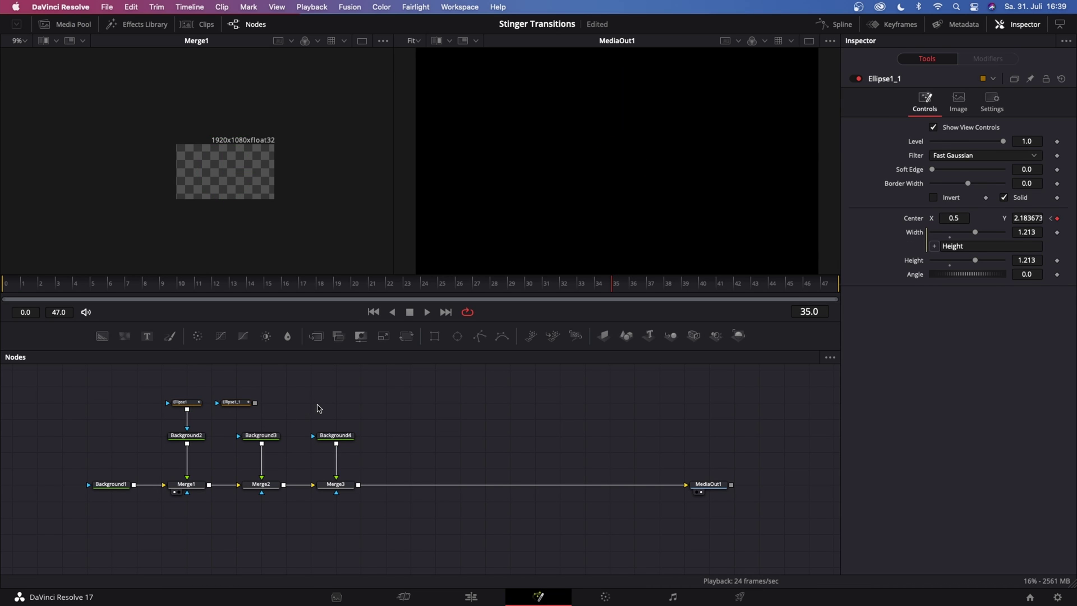
key("ctrl+v")
left_click_drag(234, 402, 262, 438)
left_click_drag(308, 402, 339, 438)
Show MediaOut1 in the first viewer and check the combined ellipse animation across the timeline
left_click(707, 488)
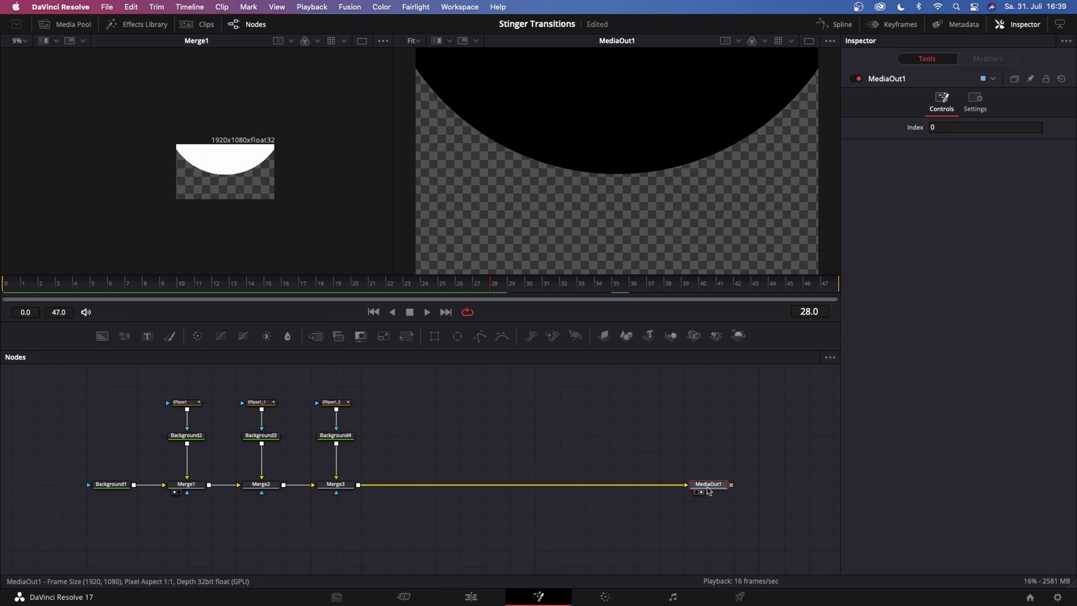
key("1")
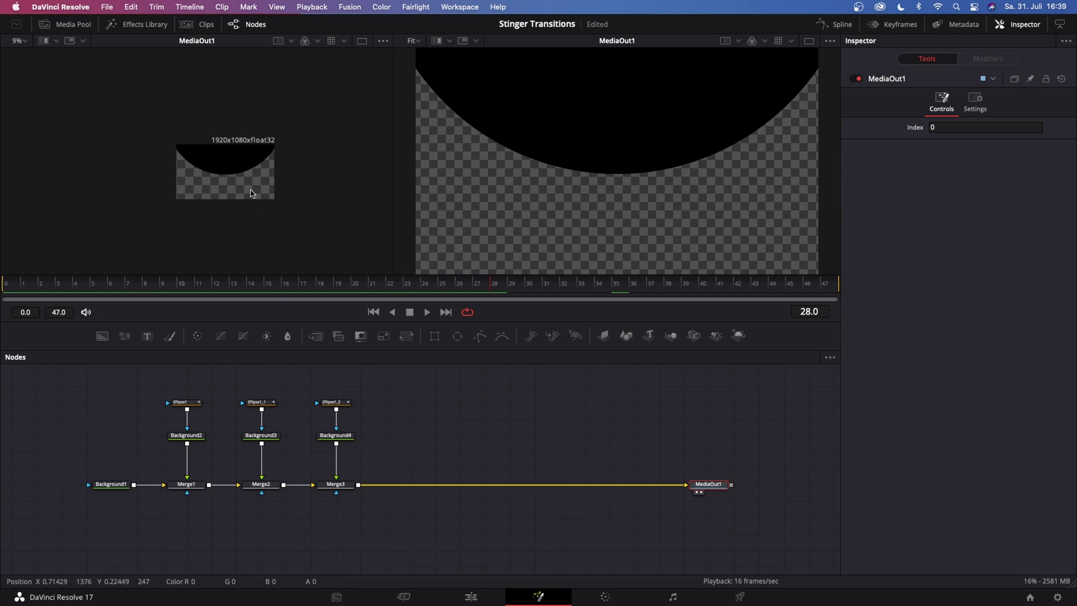
left_click_drag(404, 283, 130, 282)
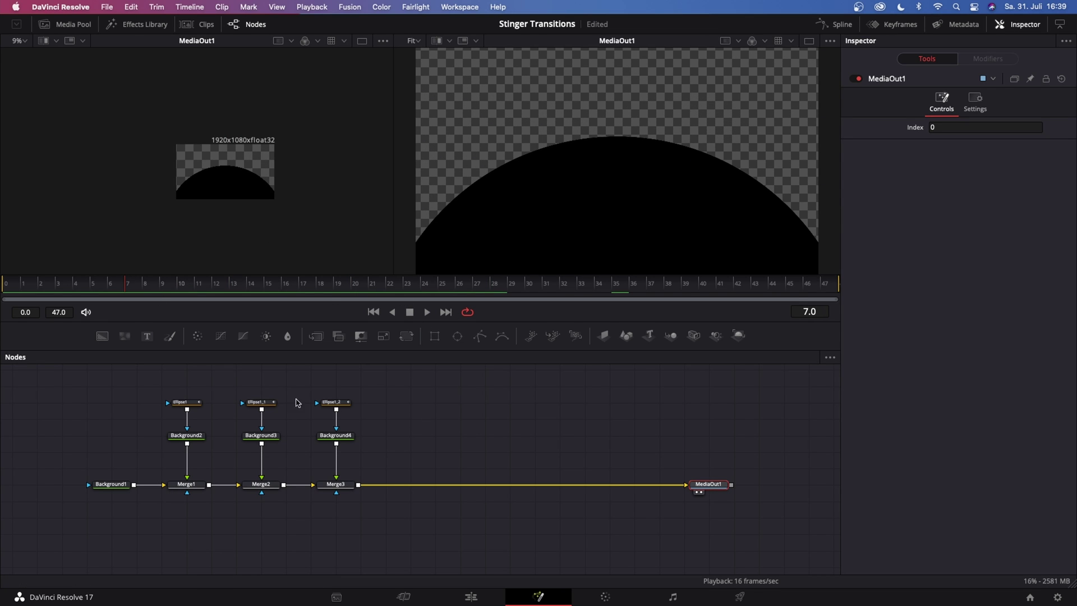
Remove the copied center animation from Ellipse1_1, the mask of Background3
left_click(259, 402)
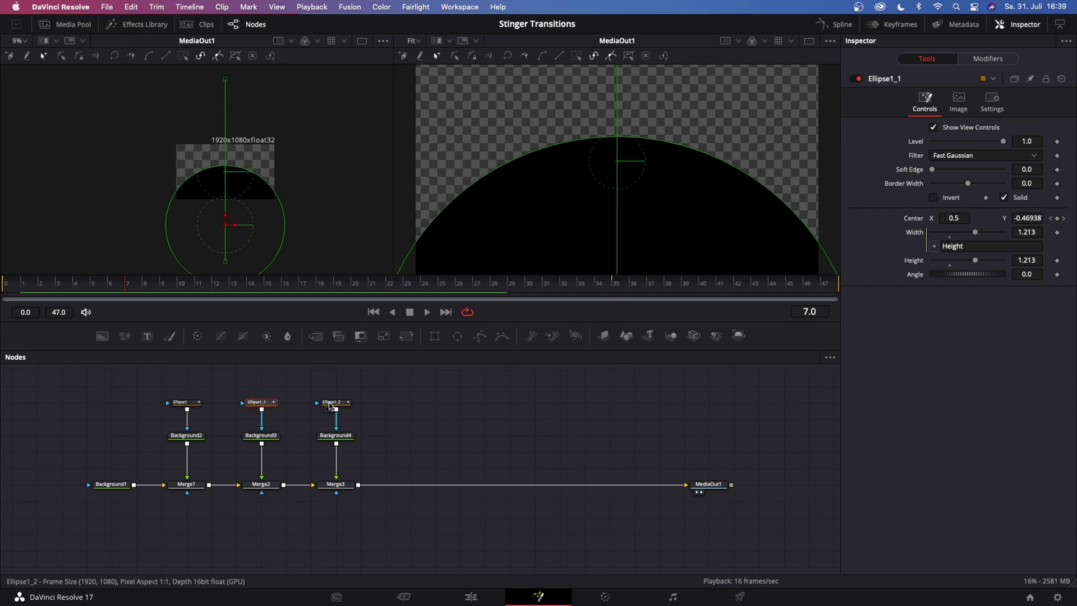
left_click(332, 402)
left_click_drag(126, 290, 5, 283)
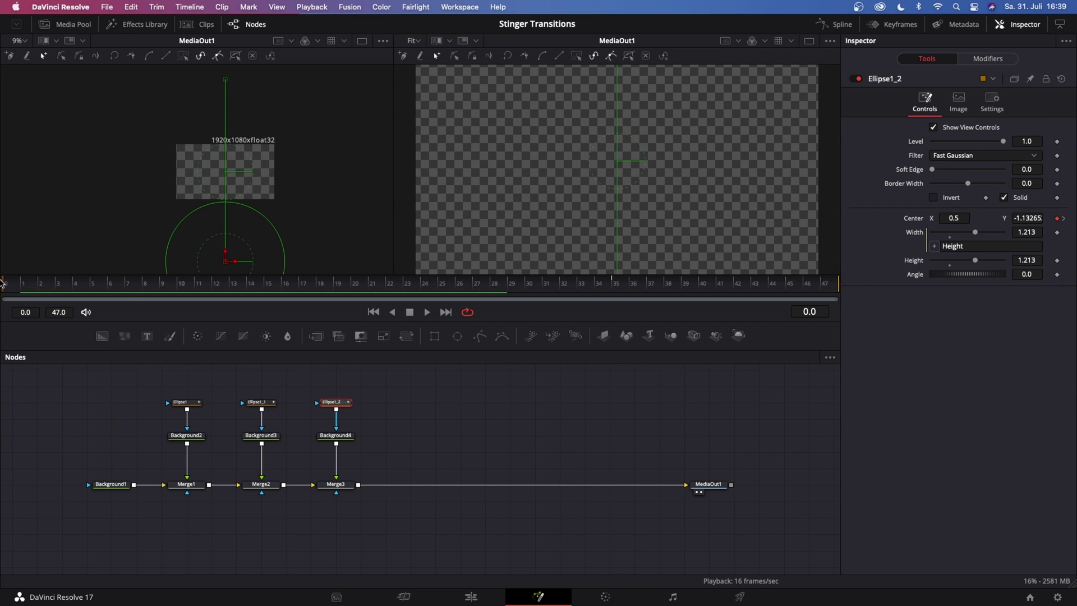
left_click(241, 402)
left_click(1057, 218)
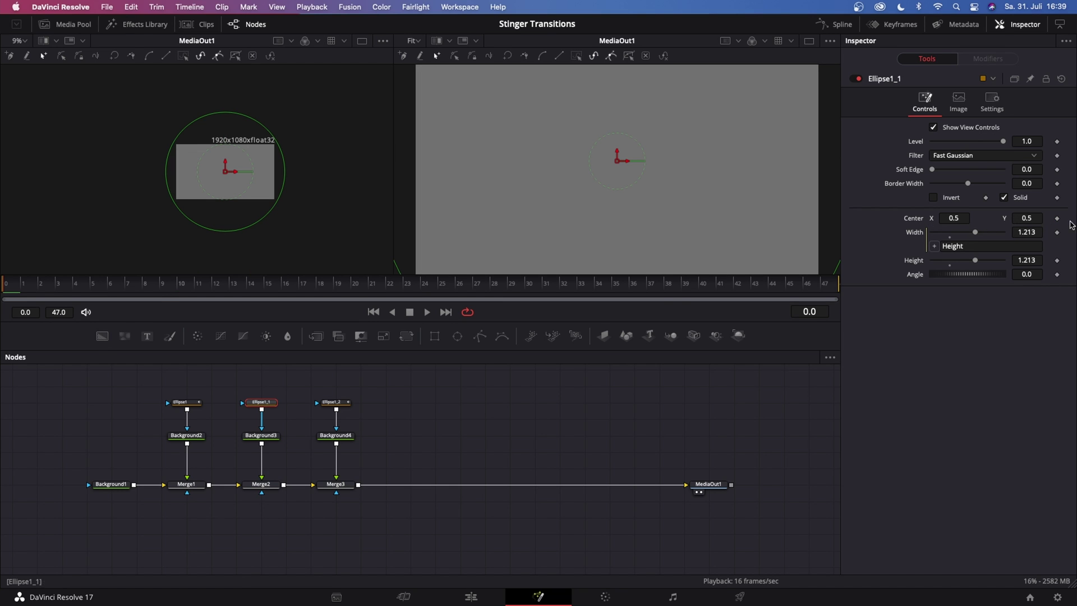
With Merge2 in the first viewer, keyframe Ellipse1_1's center from Y about -1.10 at frame 4 to Y about 2.18 at frame 39
left_click(66, 283)
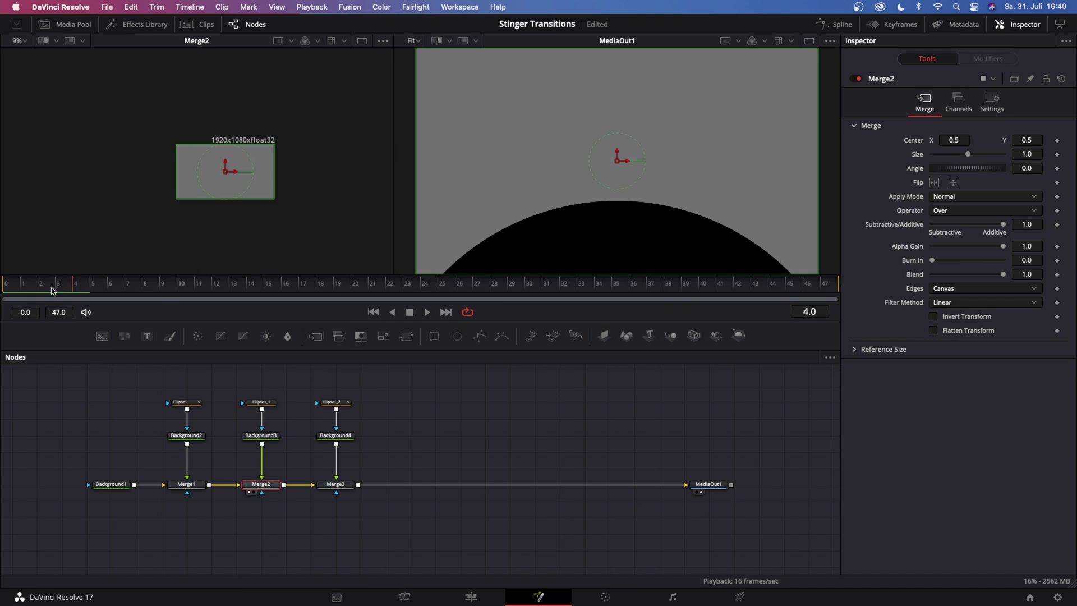
key("ctrl+z")
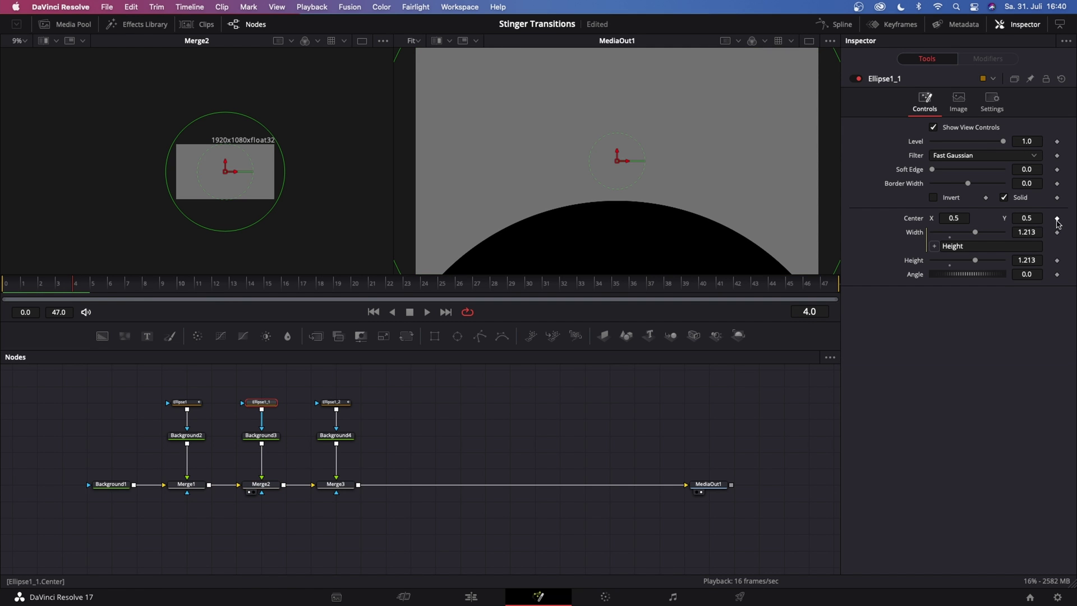
left_click_drag(224, 170, 219, 253)
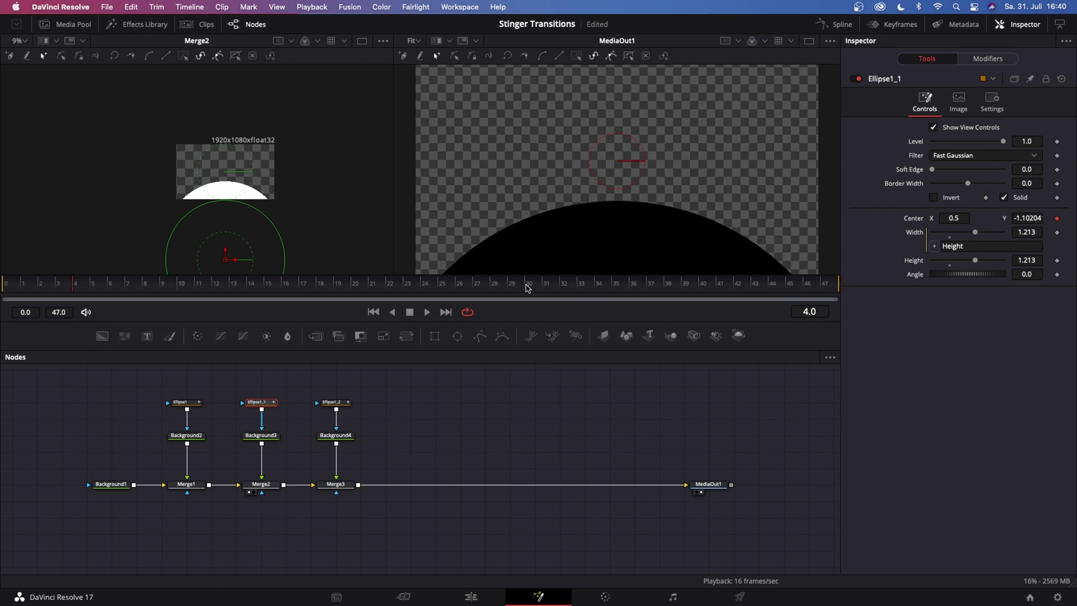
left_click(686, 288)
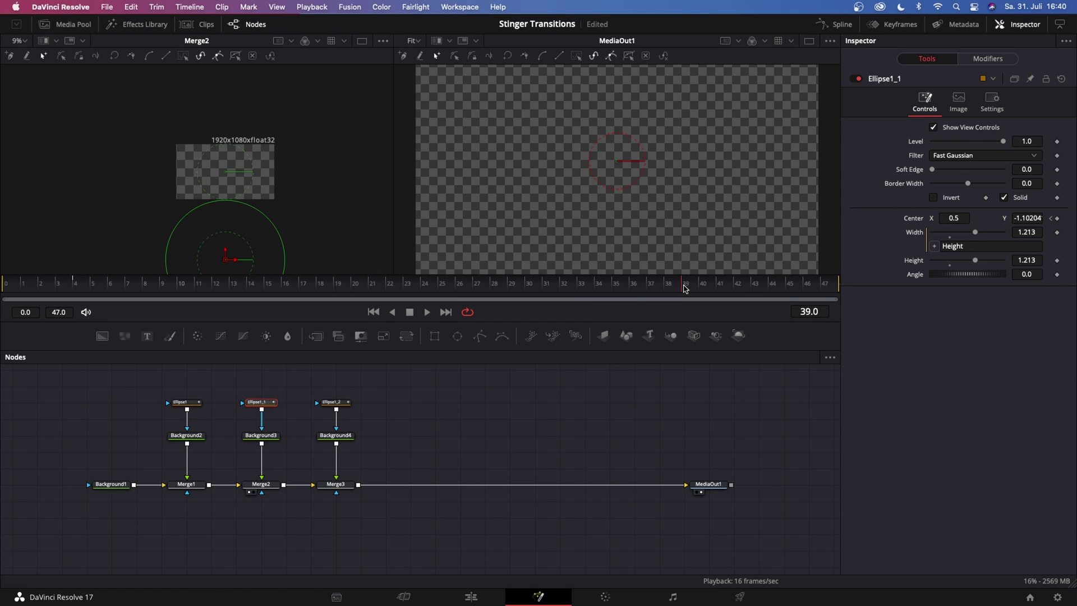
left_click_drag(227, 255, 237, 70)
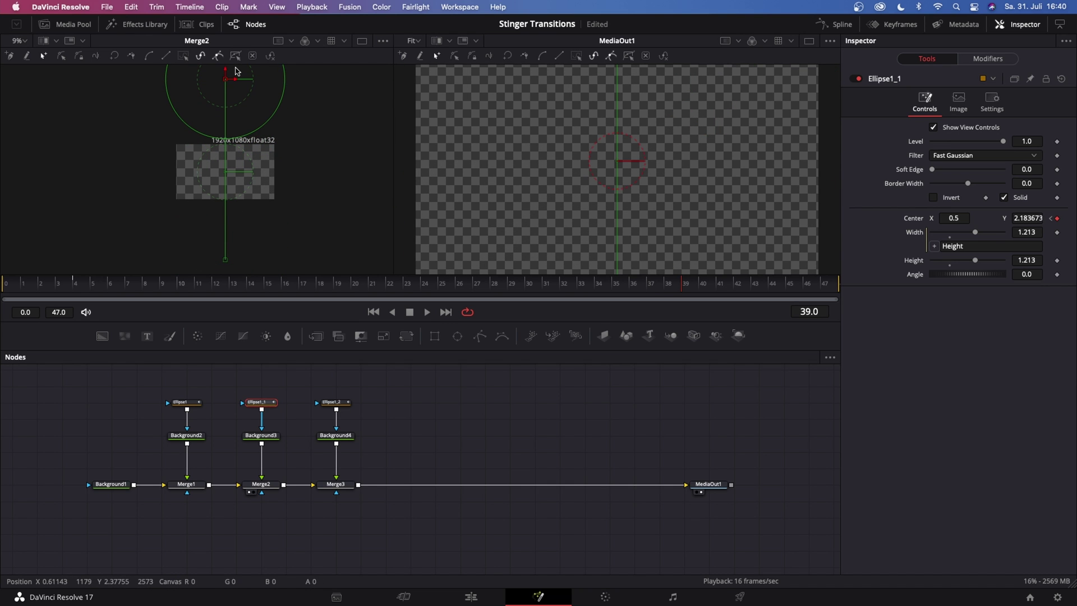
Show Merge3 in the first viewer at frame 8 and remove the copied center animation from Ellipse1_2
left_click(327, 403)
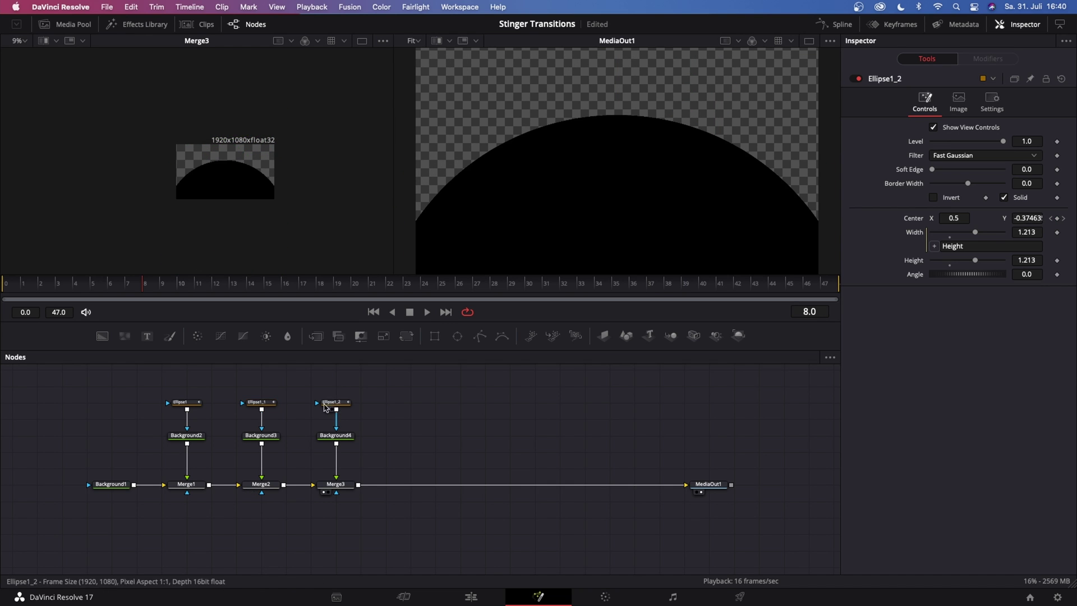
left_click(335, 406)
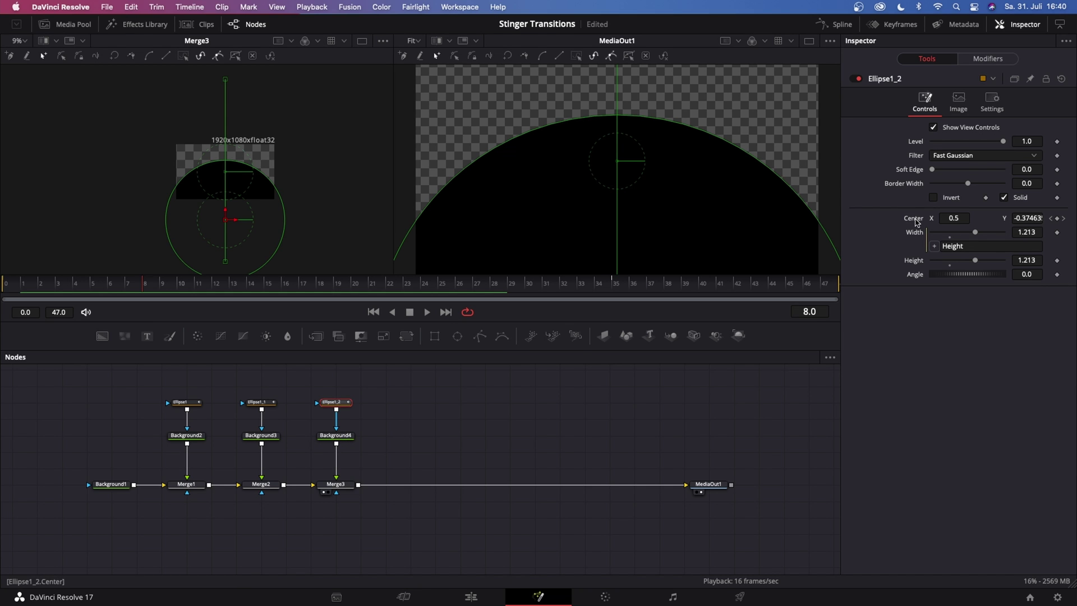
key("ctrl+z")
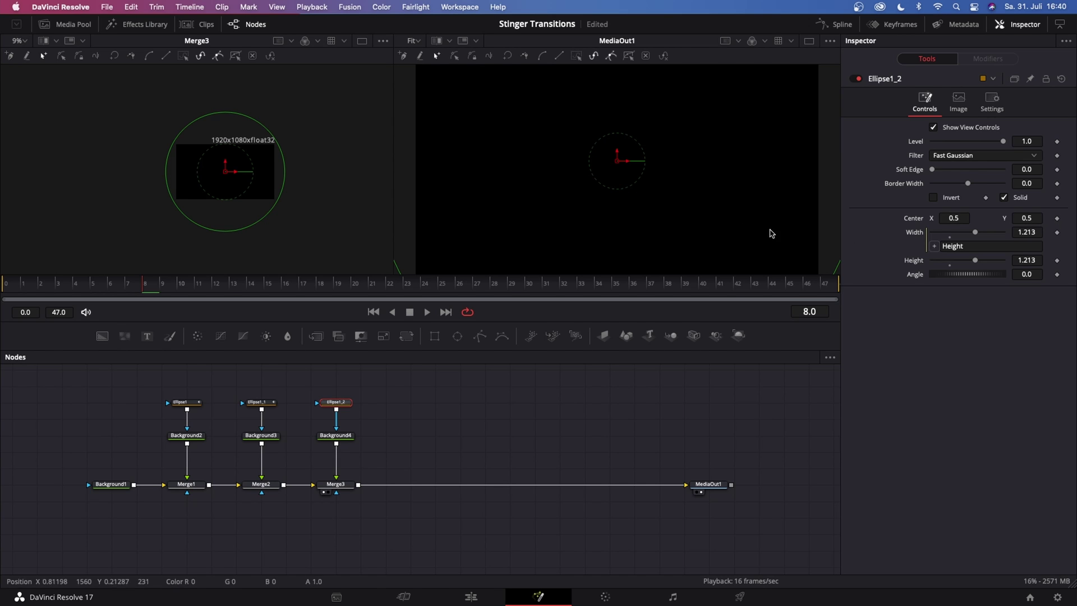
Keyframe Ellipse1_2's center from below the frame at frame 8, Y about -1.11, to above it at frame 43, Y about 2.15
left_click(1057, 218)
left_click_drag(227, 166, 223, 252)
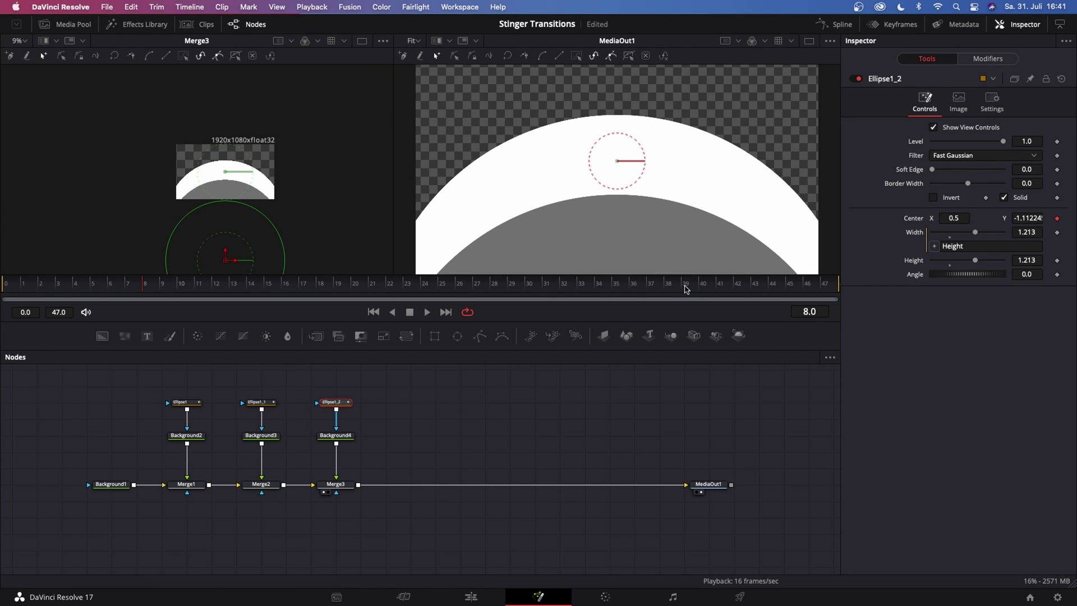
left_click(755, 286)
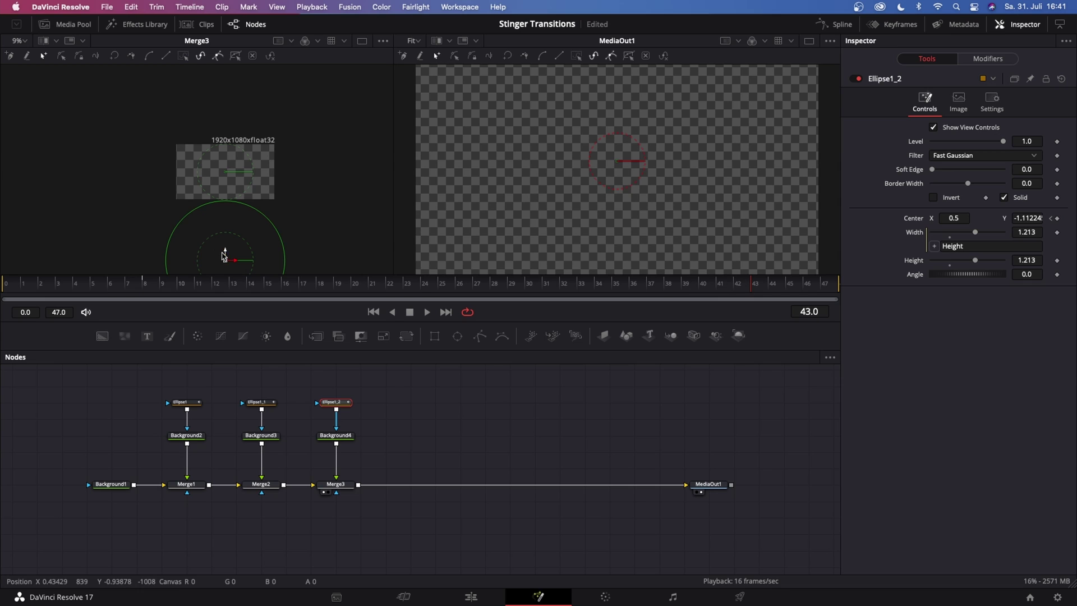
left_click_drag(225, 254, 225, 80)
left_click(445, 453)
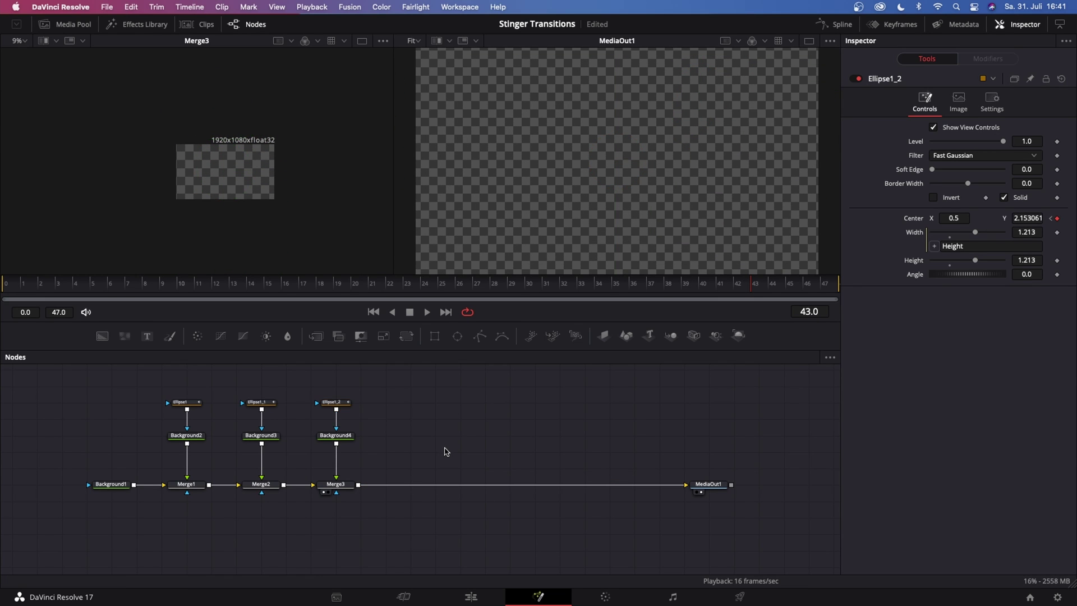
Return to frame 0 and add a Text+ node merged over the output of Merge3
left_click(3, 302)
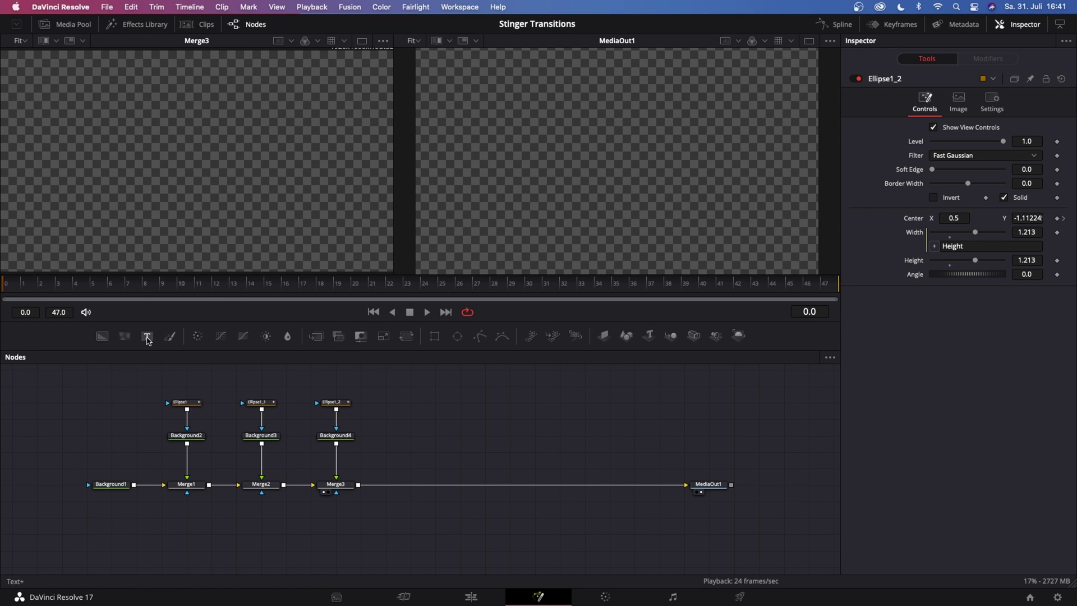
left_click_drag(147, 341, 362, 484)
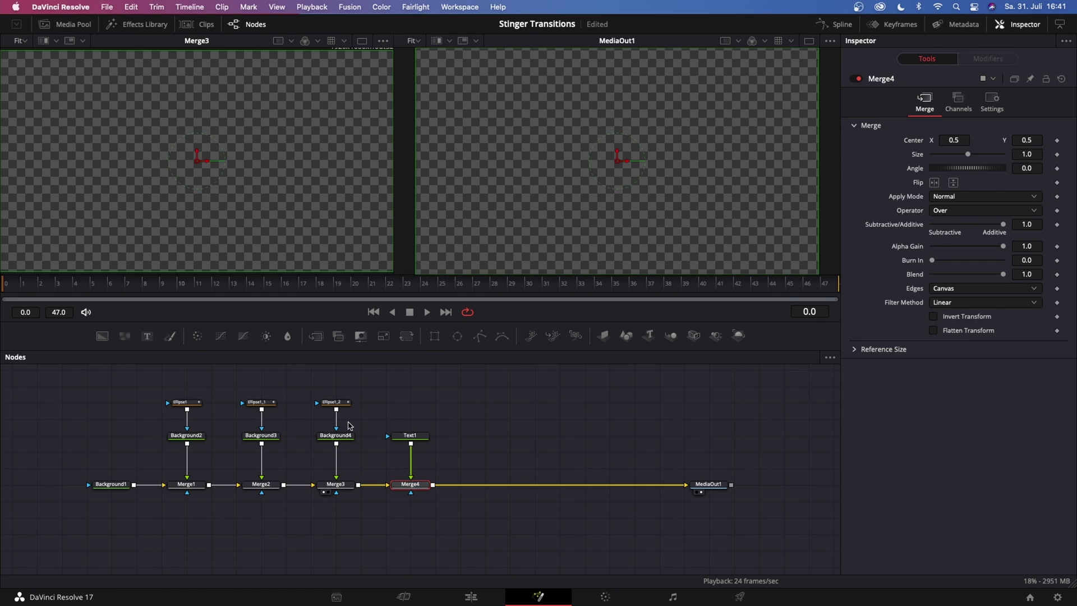
left_click(342, 437)
Enter "Your" and "Channel" on two separate lines as the text of Text1
left_click(410, 437)
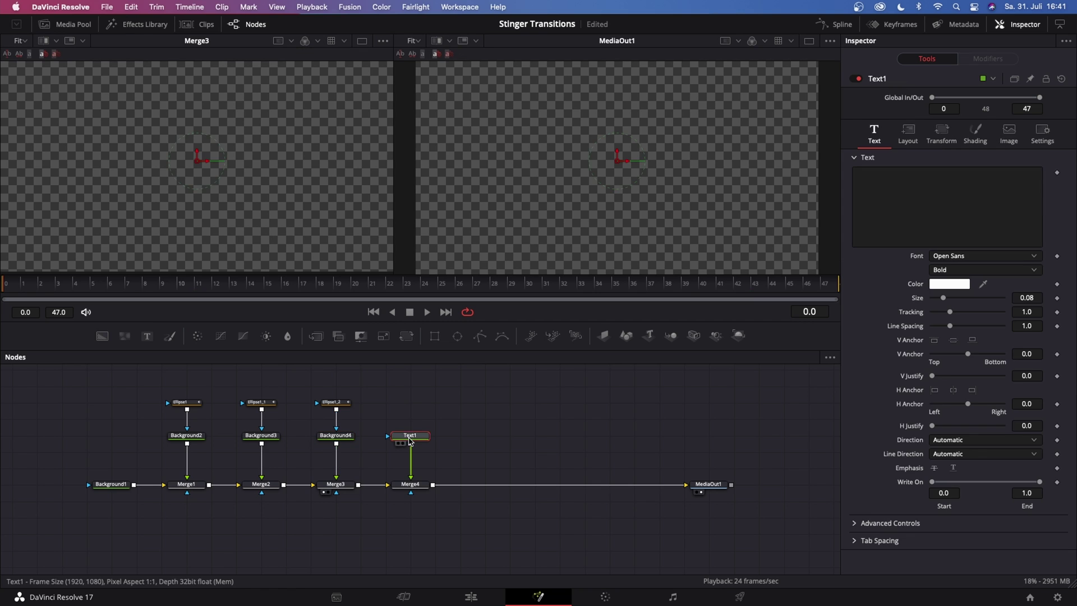
left_click(958, 206)
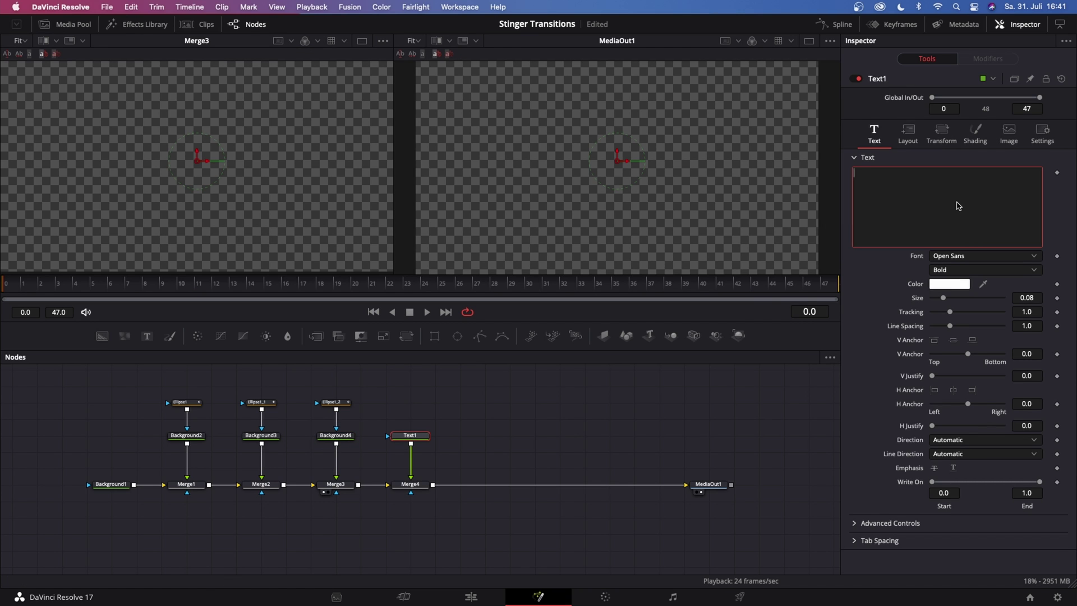
type("Your")
key("Return")
type("Channel")
Set the font of Text1 to Montserrat
left_click(947, 256)
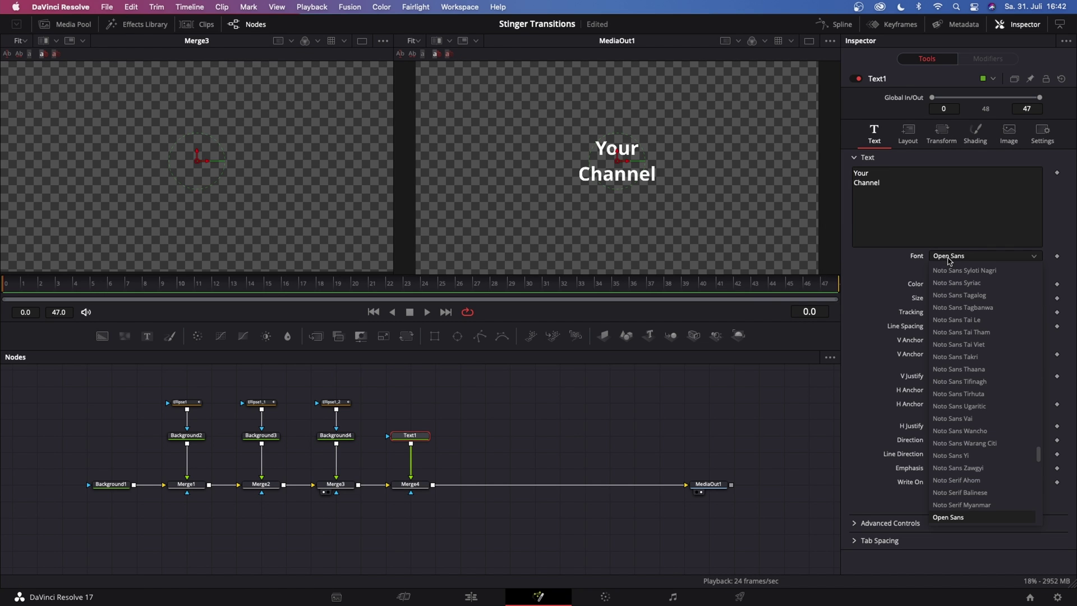
type("mont")
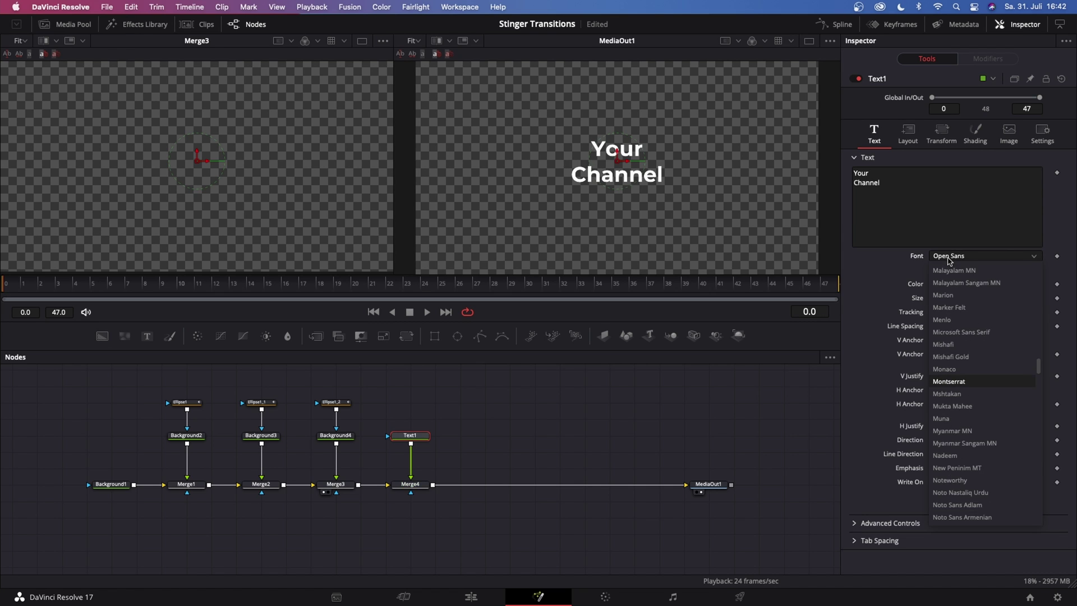
key("Return")
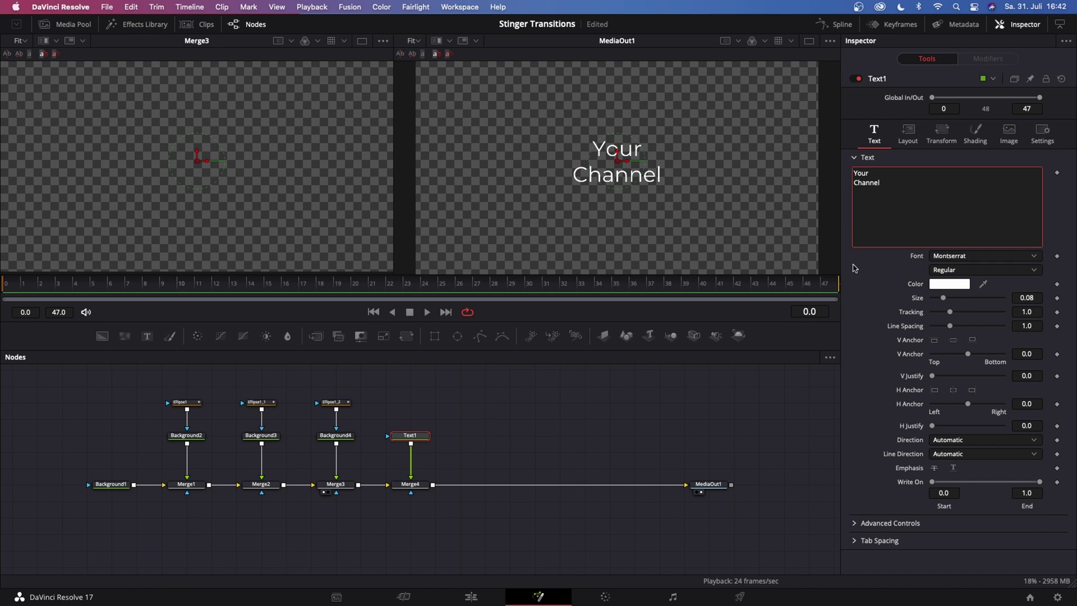
Apply the Character Level Styling modifier to the text of Text1 and open the modifier's controls
right_click(932, 203)
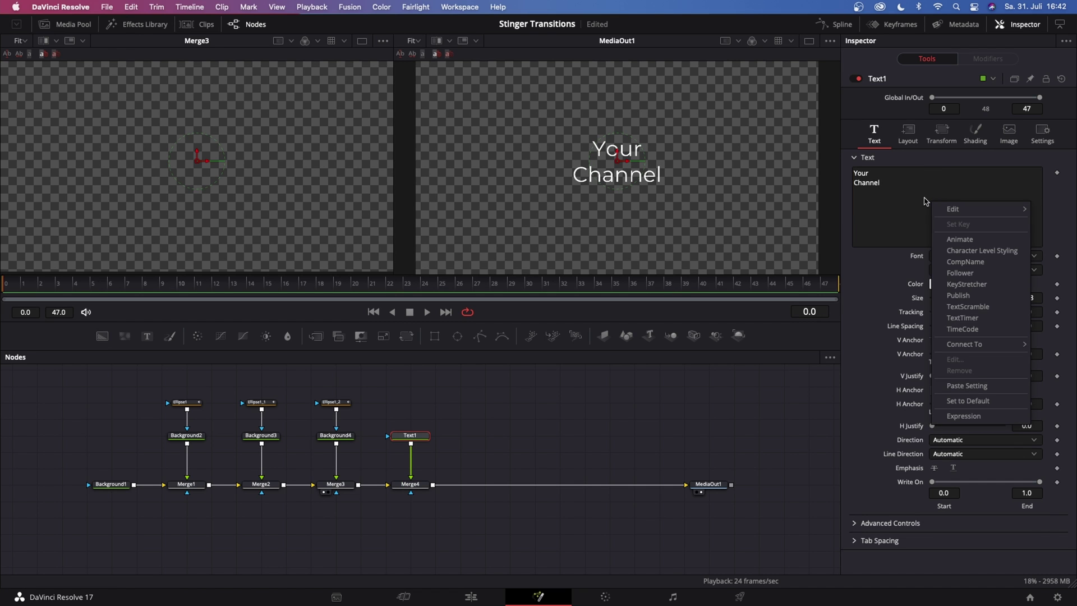
left_click(963, 252)
left_click(989, 61)
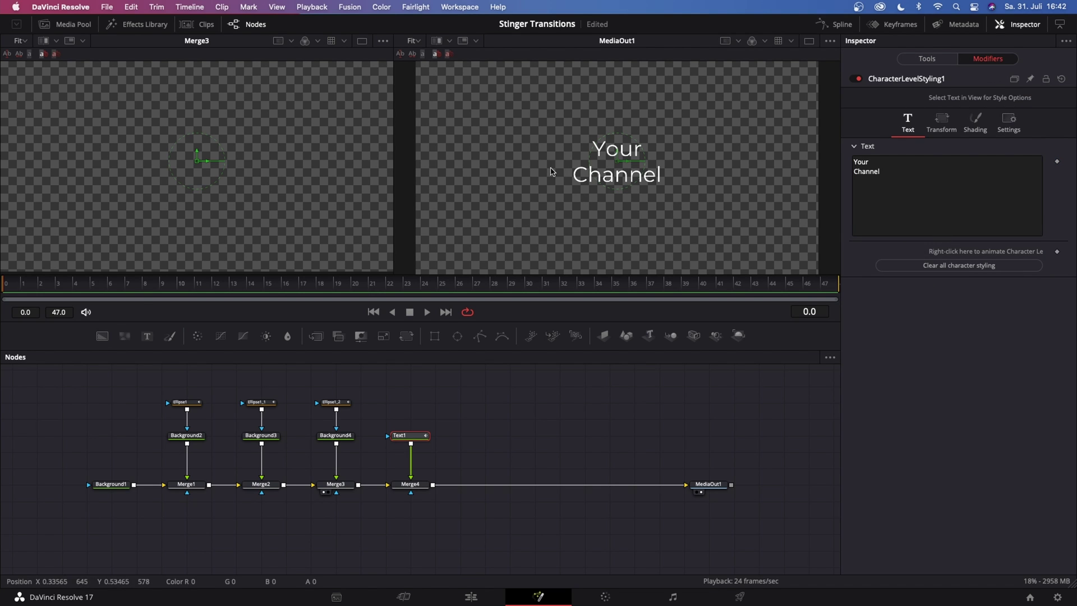
Style the word "Channel" as outlined text with a thickness of about 0.0228 and a character size of 0.11
left_click_drag(558, 165, 680, 199)
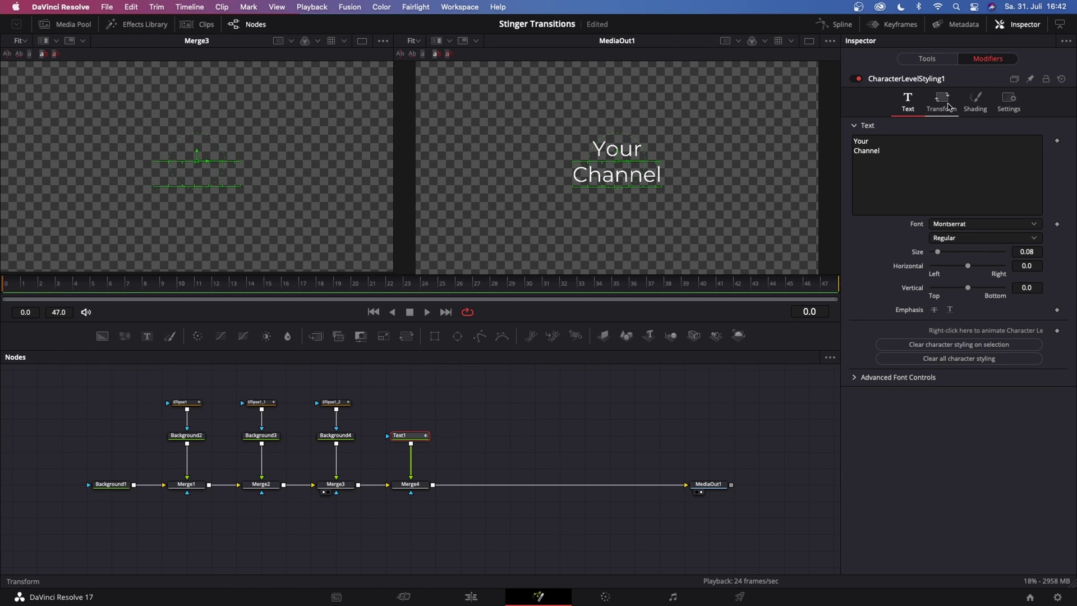
left_click(968, 110)
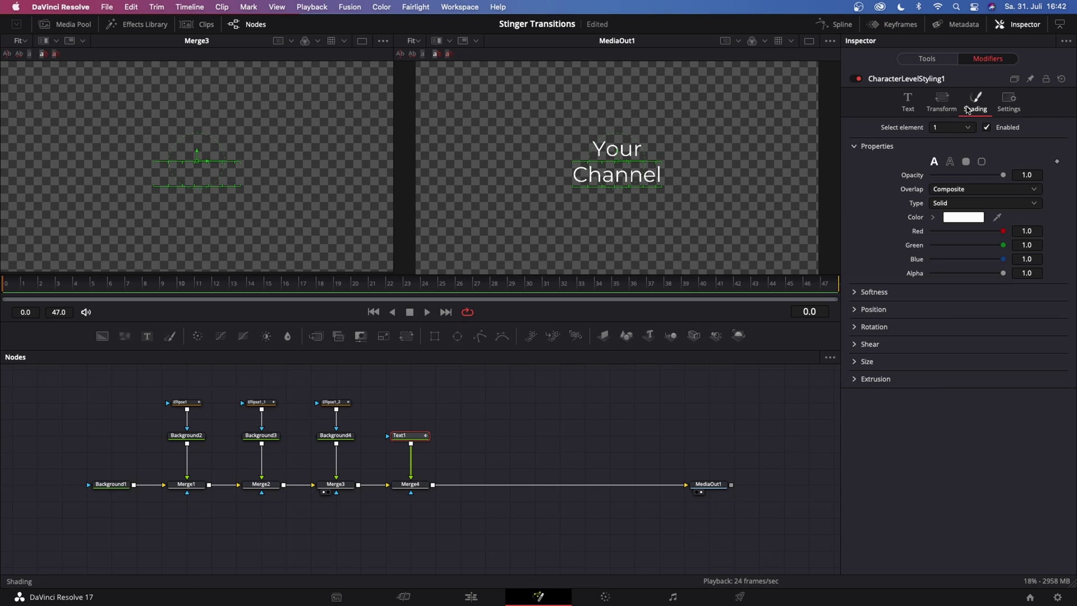
left_click(950, 163)
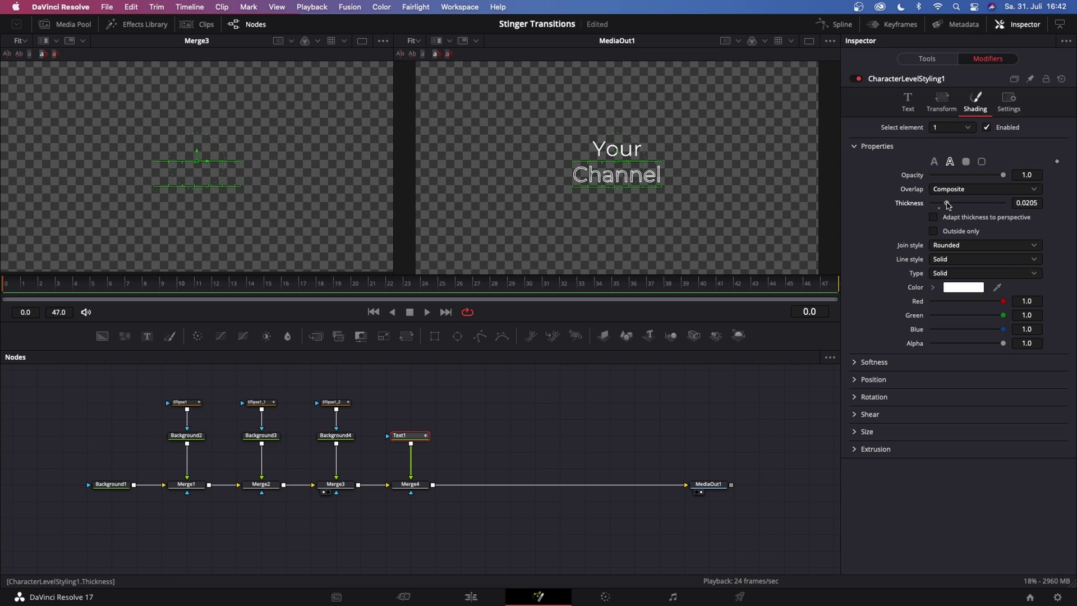
left_click(907, 102)
left_click_drag(938, 253, 941, 256)
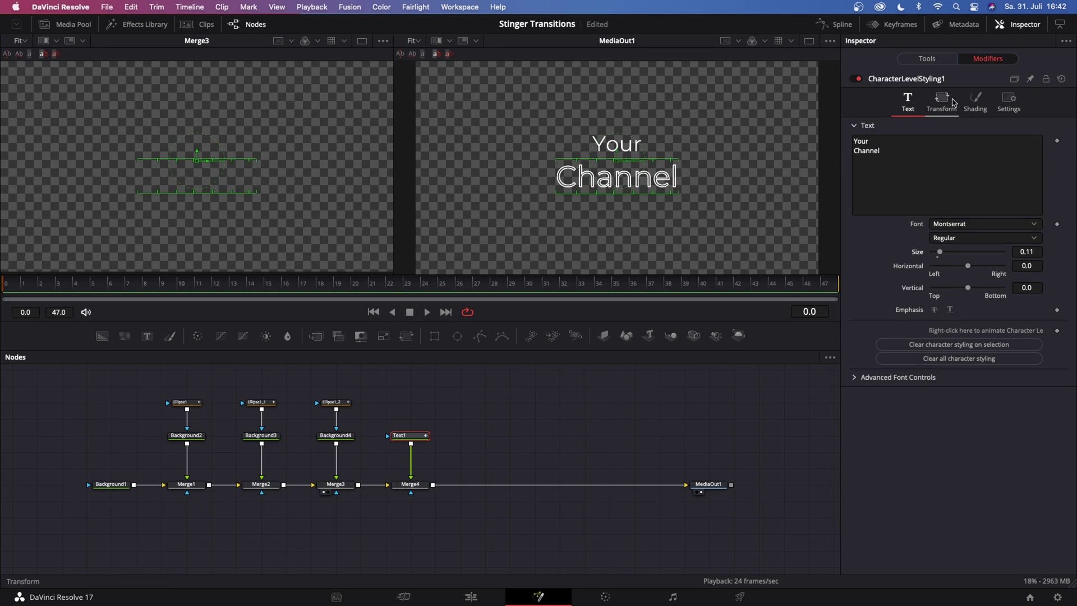
Color the outline of the word "Channel" bright yellow and deselect the text node
left_click(975, 102)
left_click(960, 288)
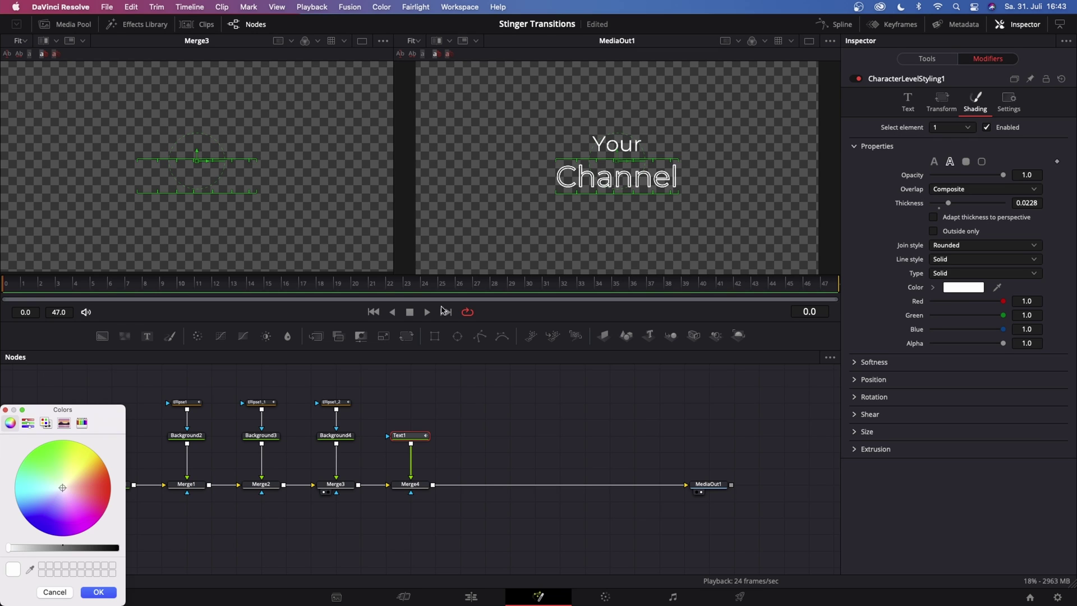
left_click_drag(62, 485, 88, 441)
left_click(98, 592)
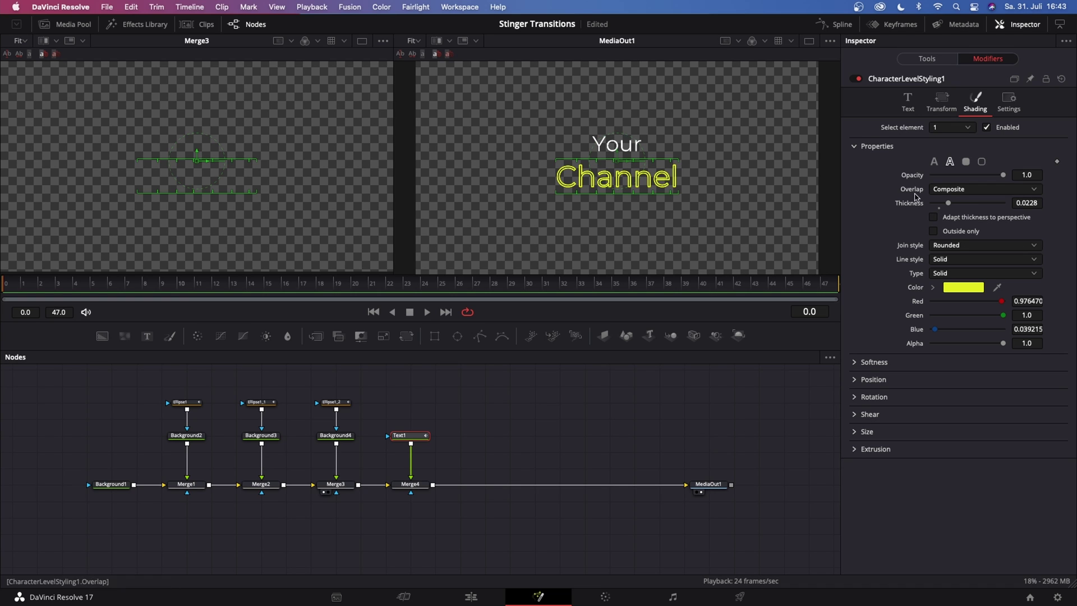
left_click(907, 101)
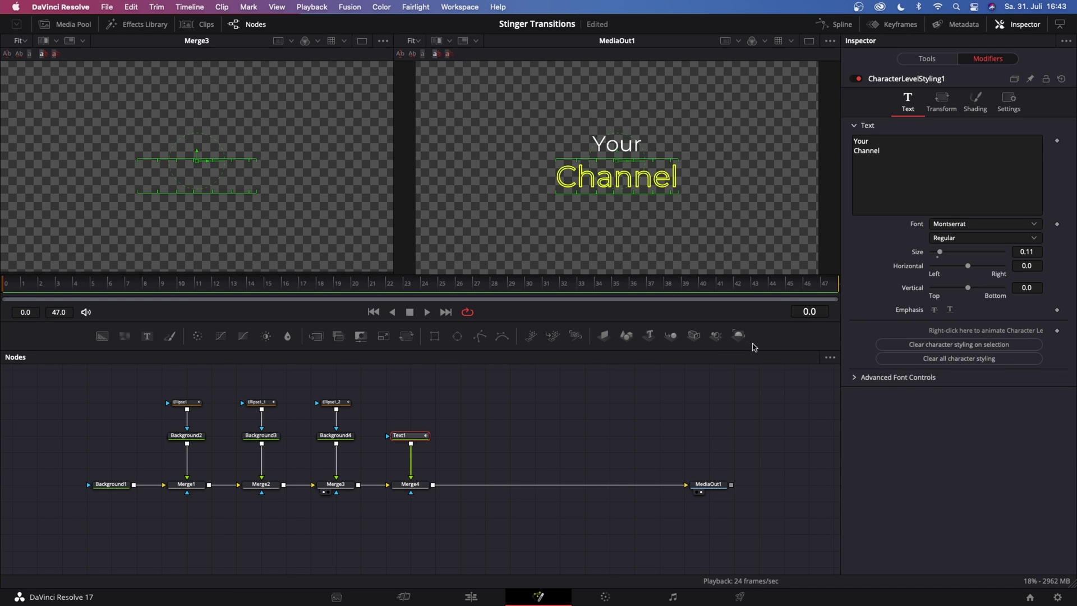
left_click(611, 405)
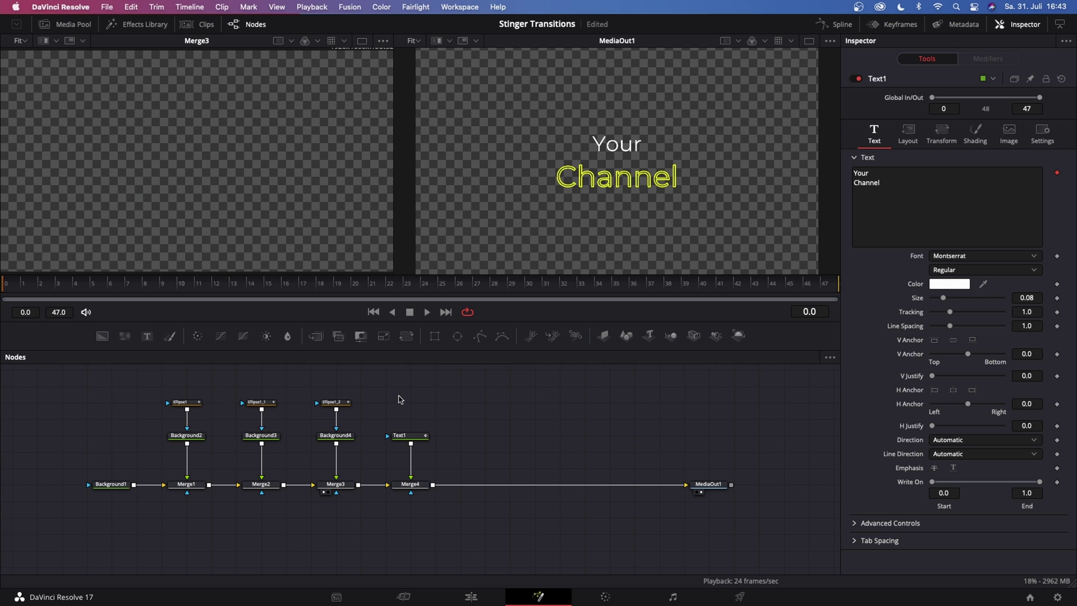
Play the composition to examine how the title appears against the moving background colors
key("space")
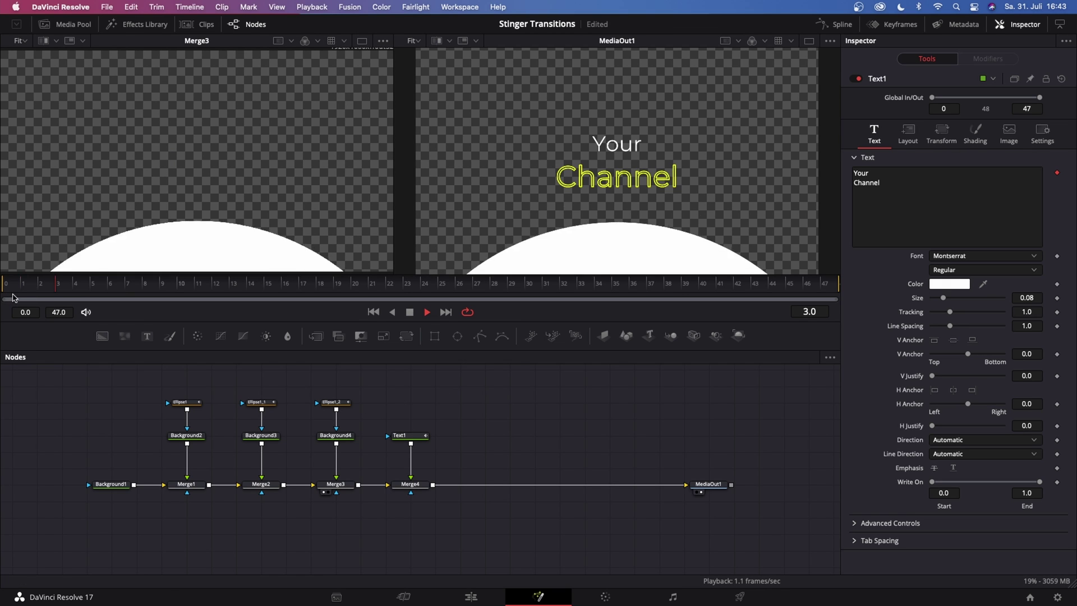
key("space")
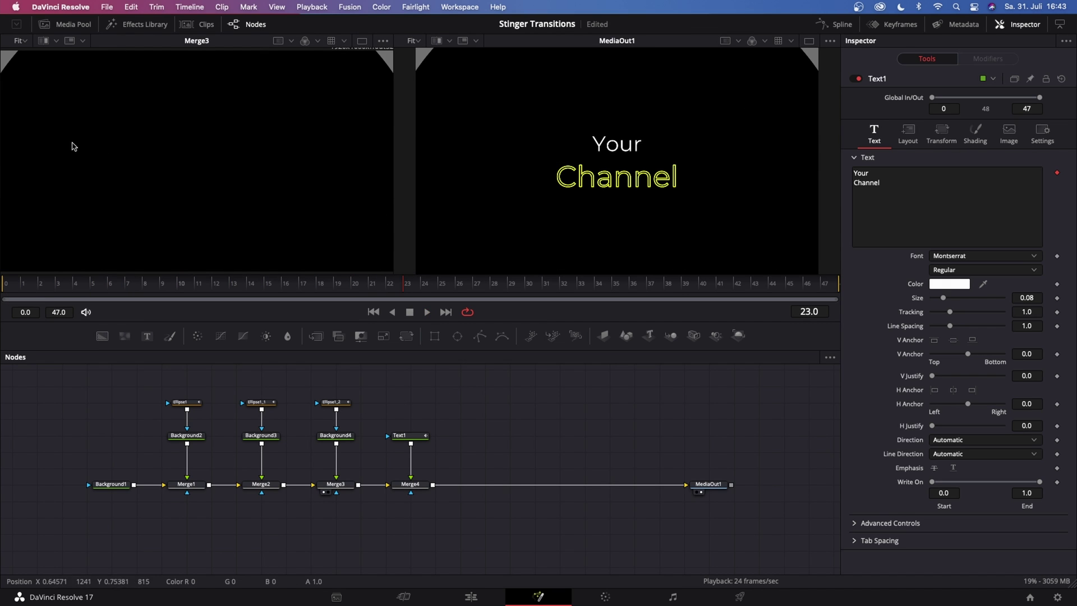
key("space")
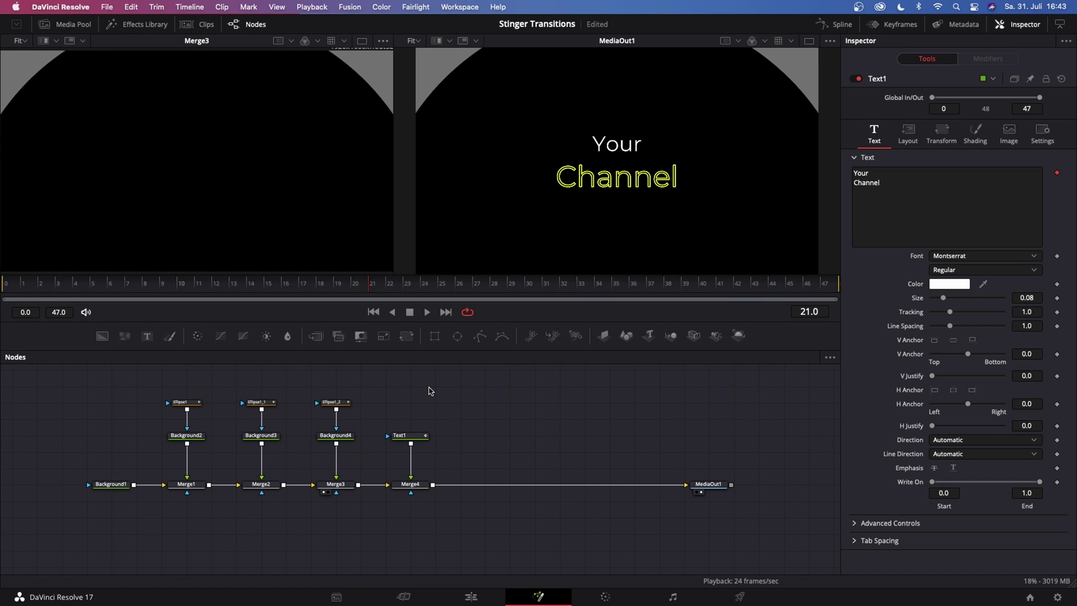
Mask Text1 with the Ellipse1_2 node and play the composition to check the title's reveal
left_click(336, 404)
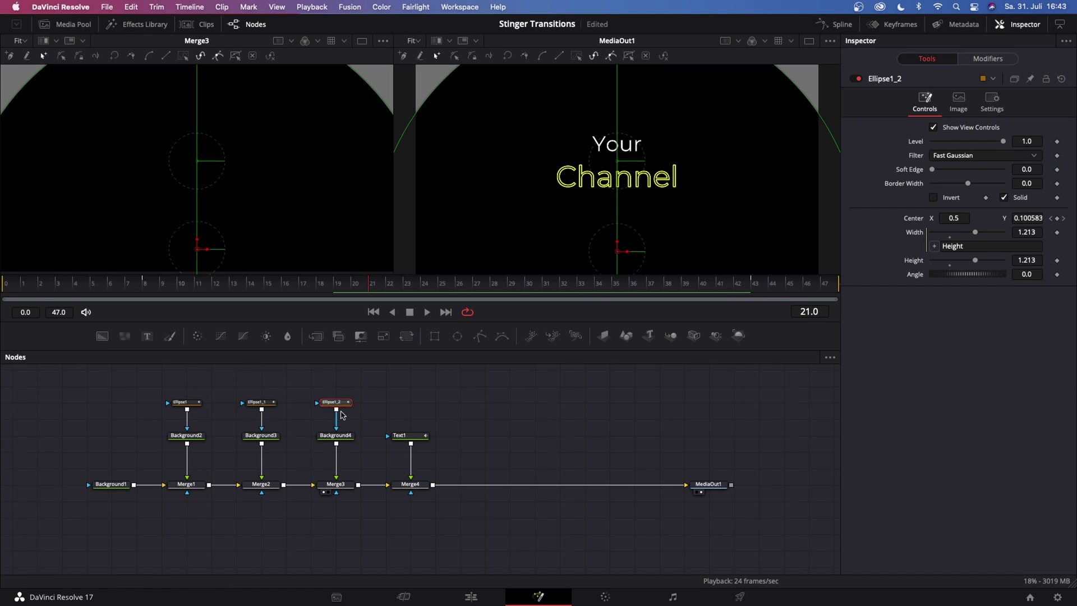
left_click_drag(336, 409, 398, 437)
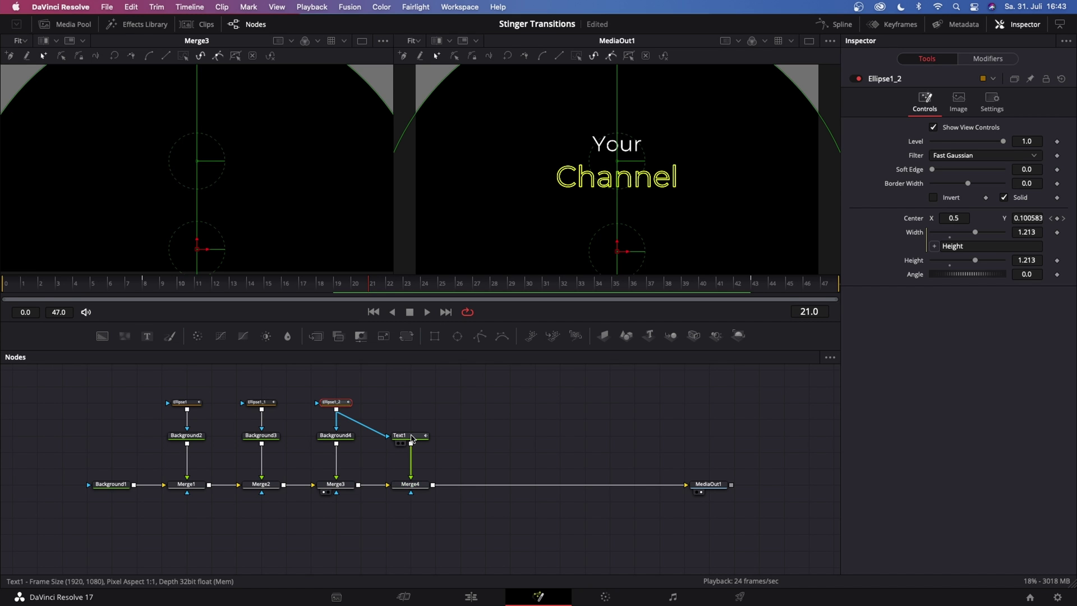
left_click_drag(308, 302, 58, 285)
key("space")
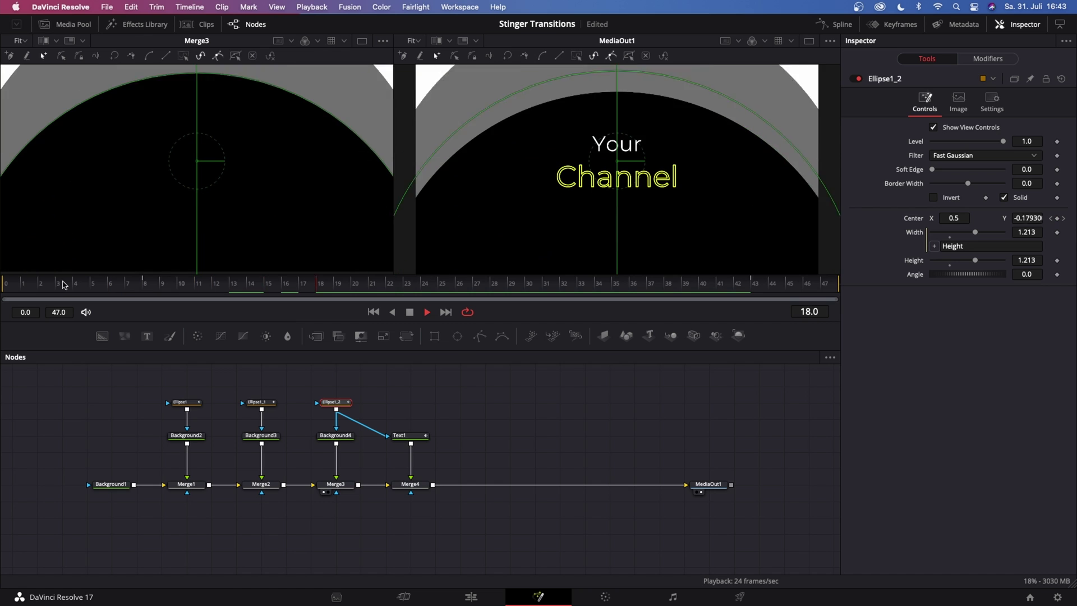
key("space")
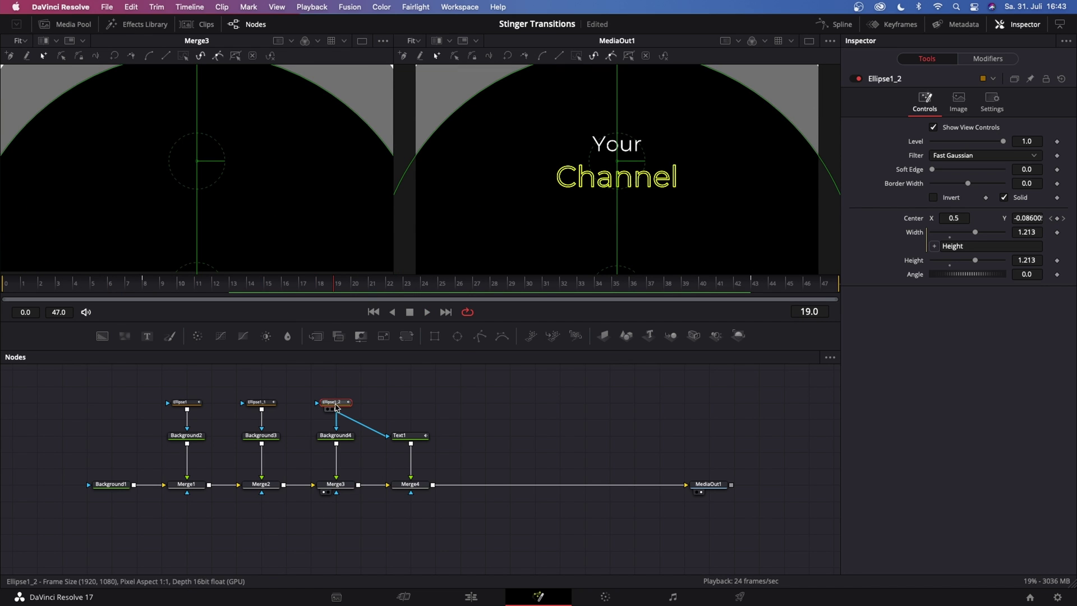
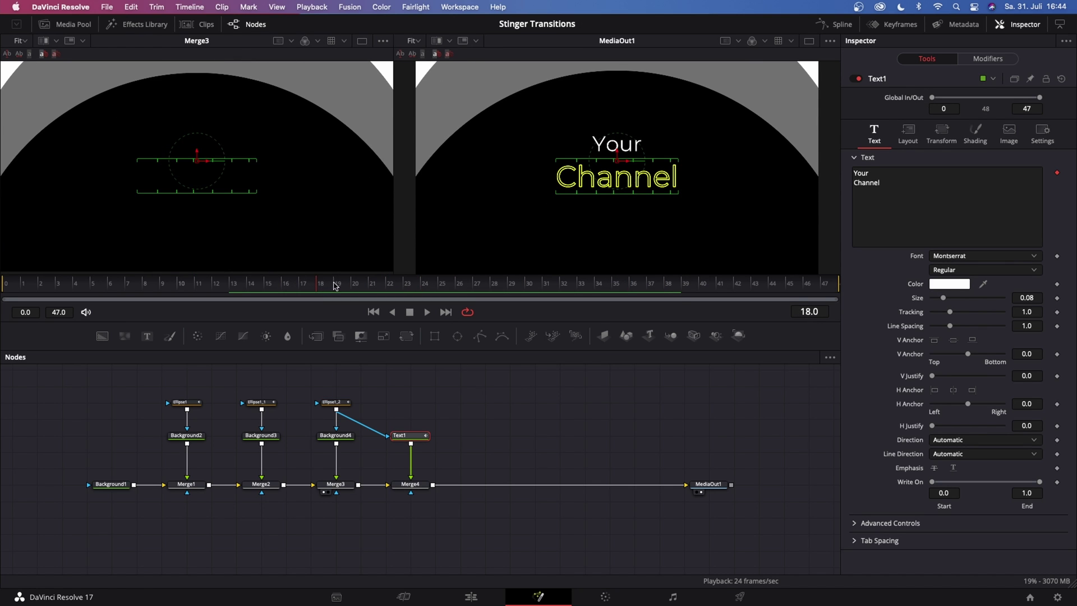
At frame 12, keyframe the layout Y rotation of Text1 at -90
left_click_drag(516, 119, 555, 160)
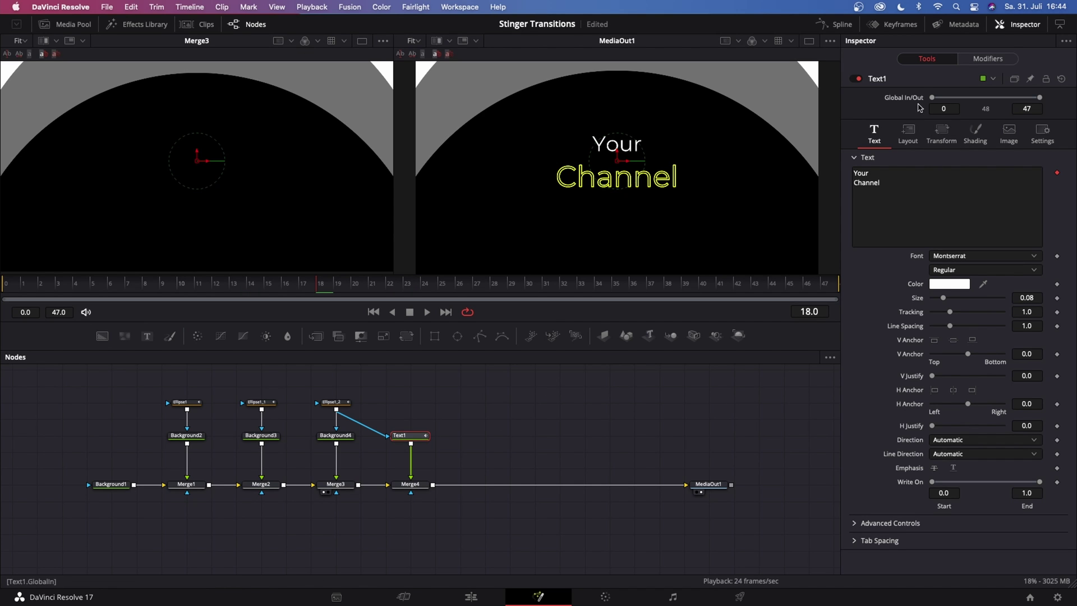
left_click(899, 140)
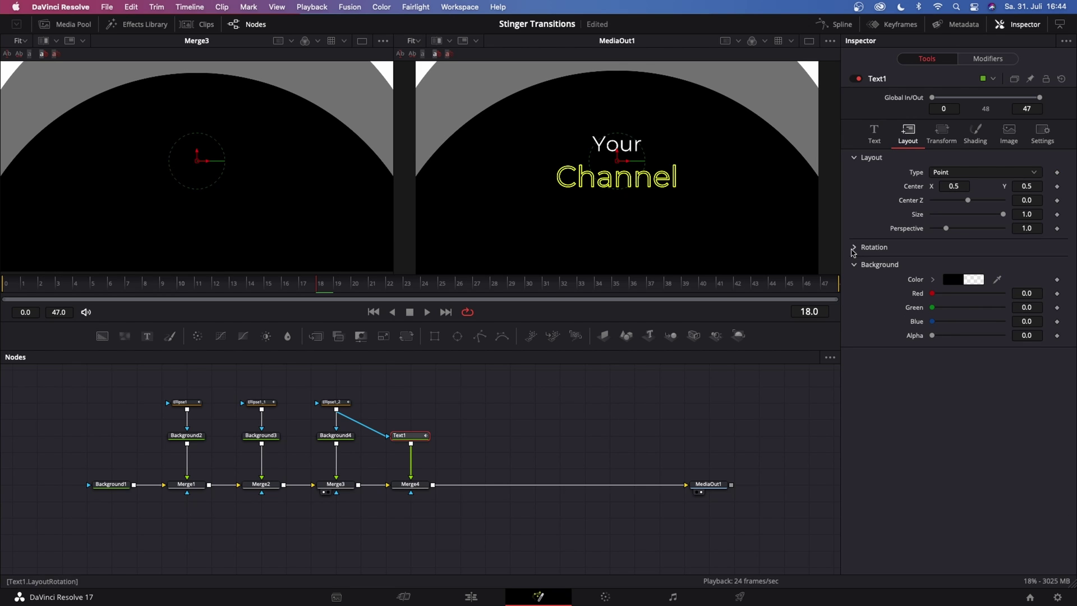
left_click(854, 158)
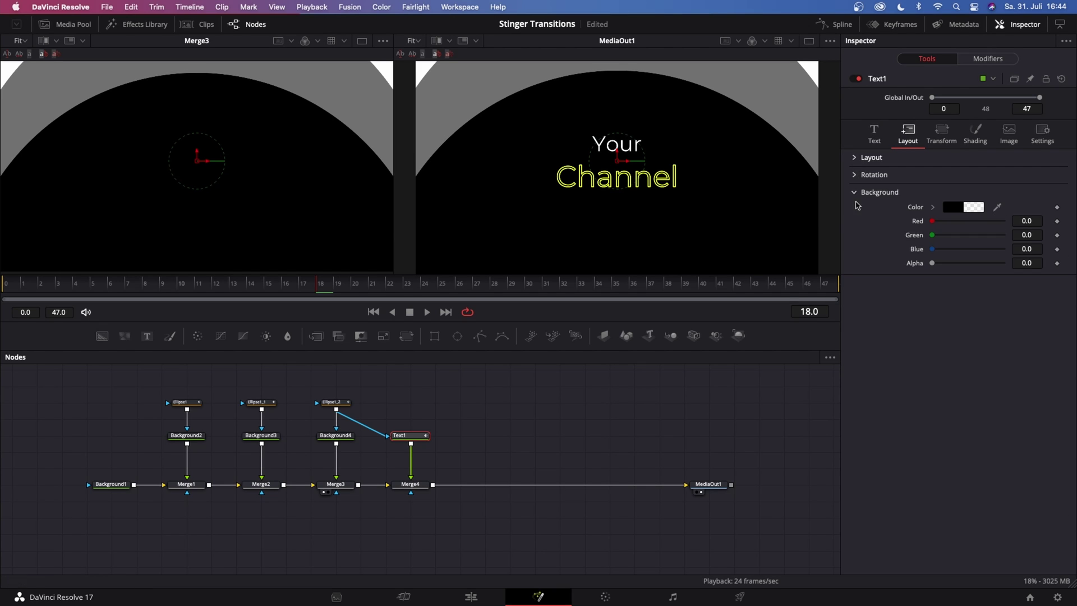
left_click(855, 174)
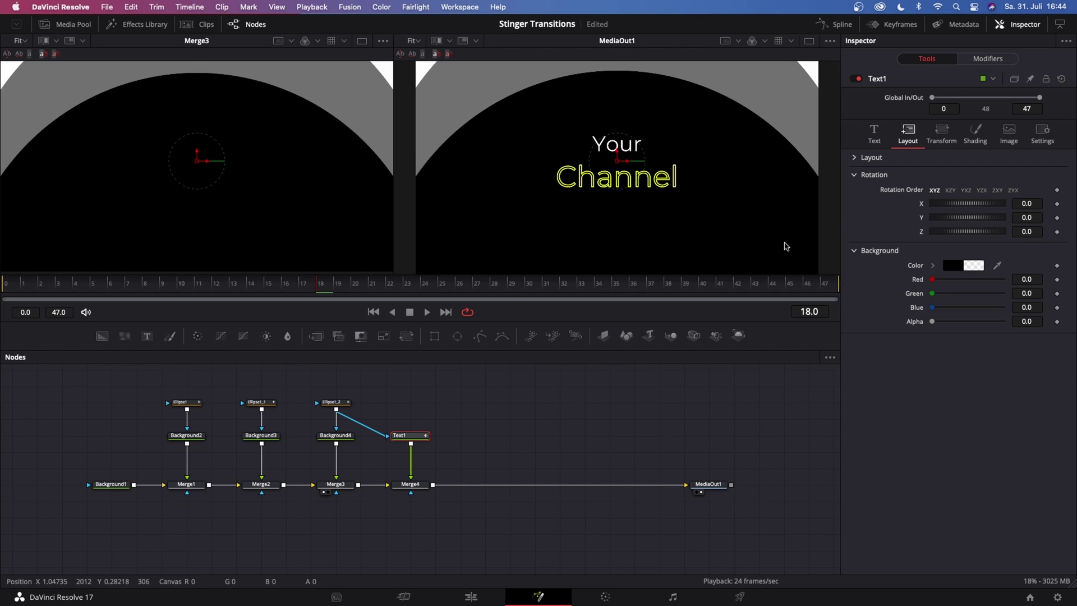
key("Left")
key("Left")
key("Left")
key("Left")
key("Left")
key("Left")
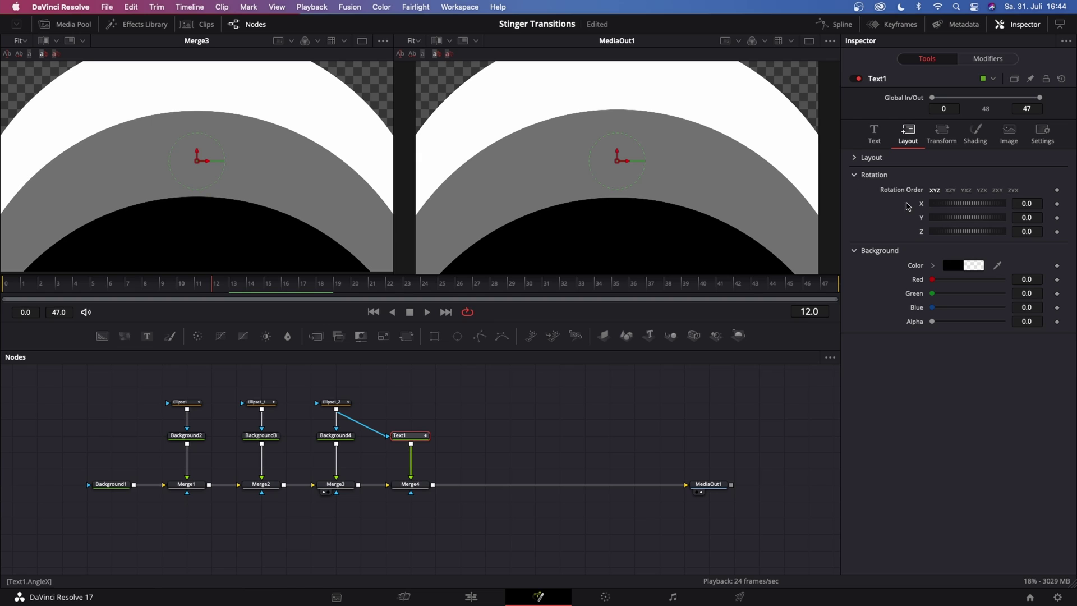
left_click(1056, 219)
key("Tab")
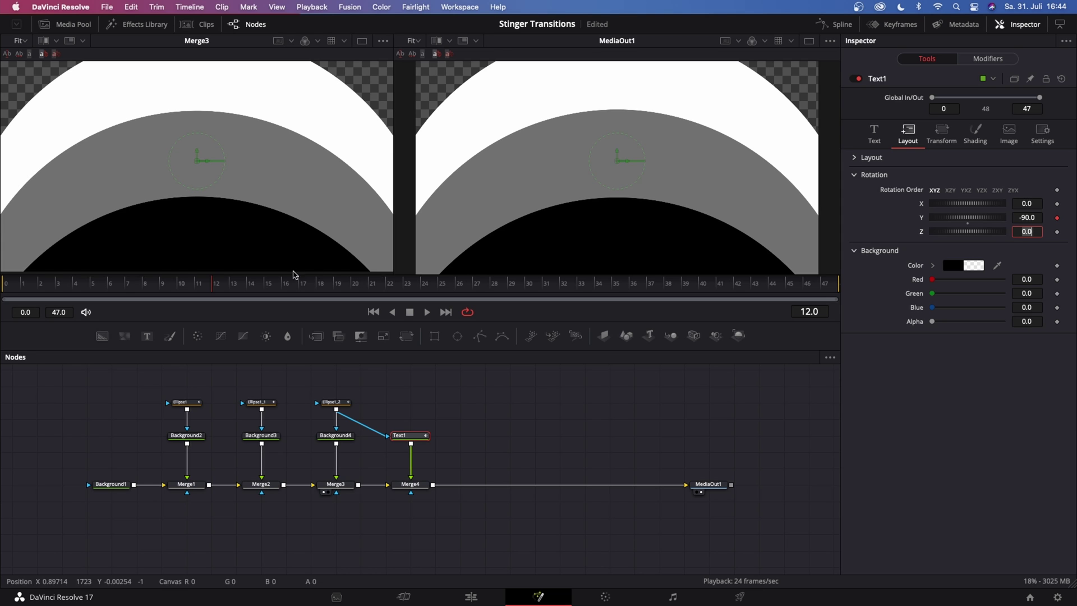
At frame 37, keyframe the layout Y rotation of Text1 at 90
left_click_drag(214, 286, 650, 282)
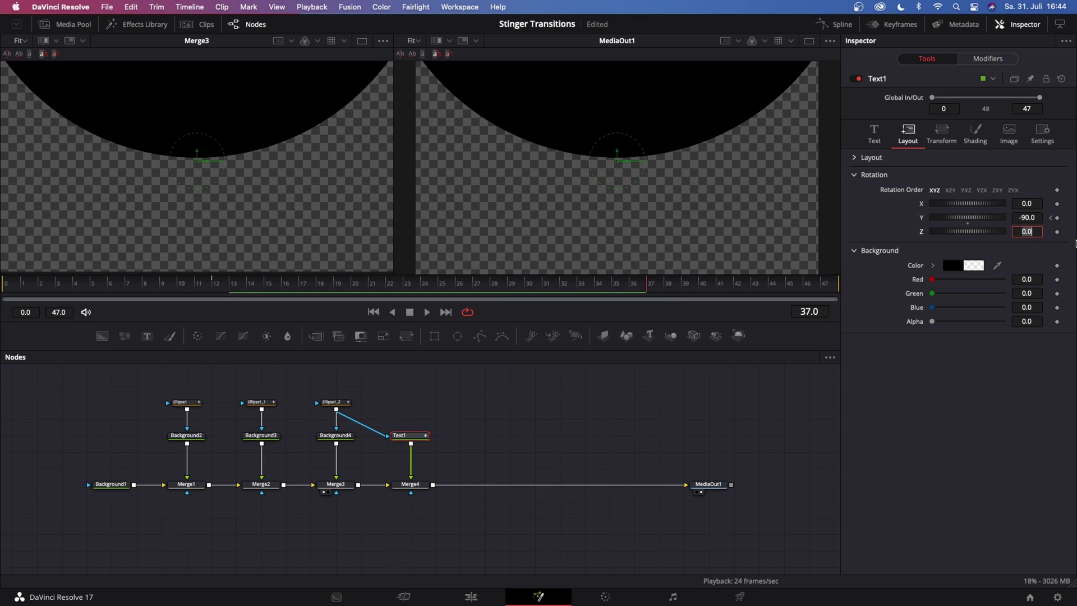
left_click(1032, 218)
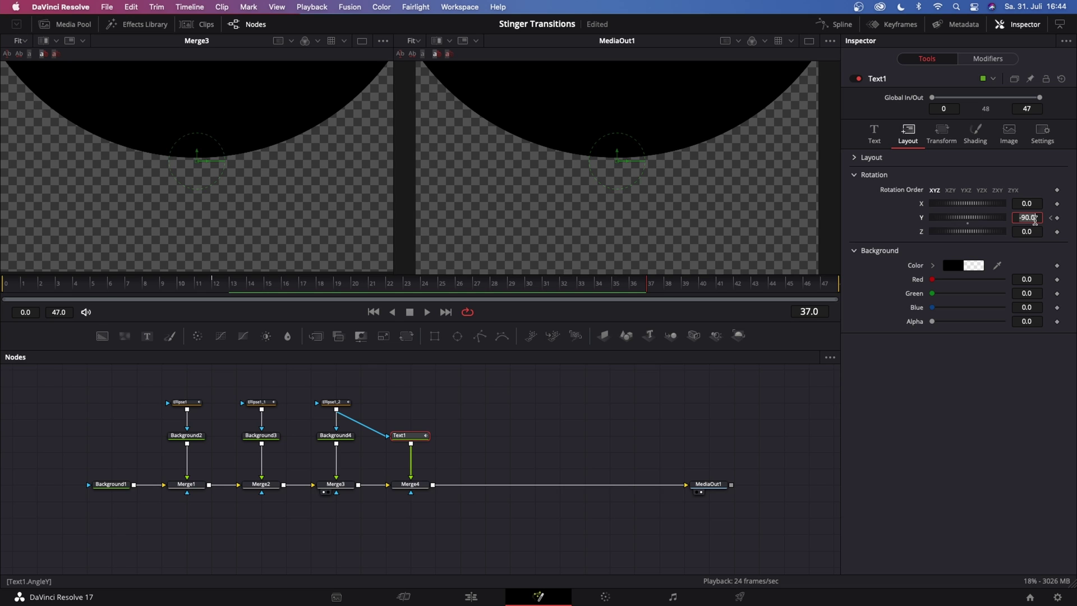
key("Tab")
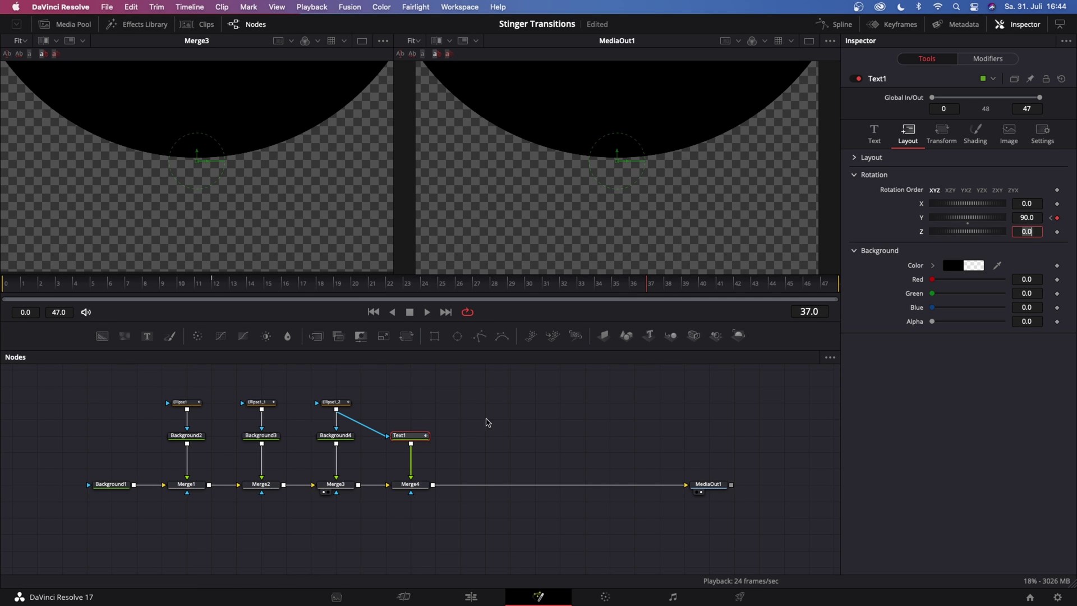
Play the composition from frame 0 and scrub through it to frame 26 to examine the title's rotation
left_click_drag(629, 295, 4, 295)
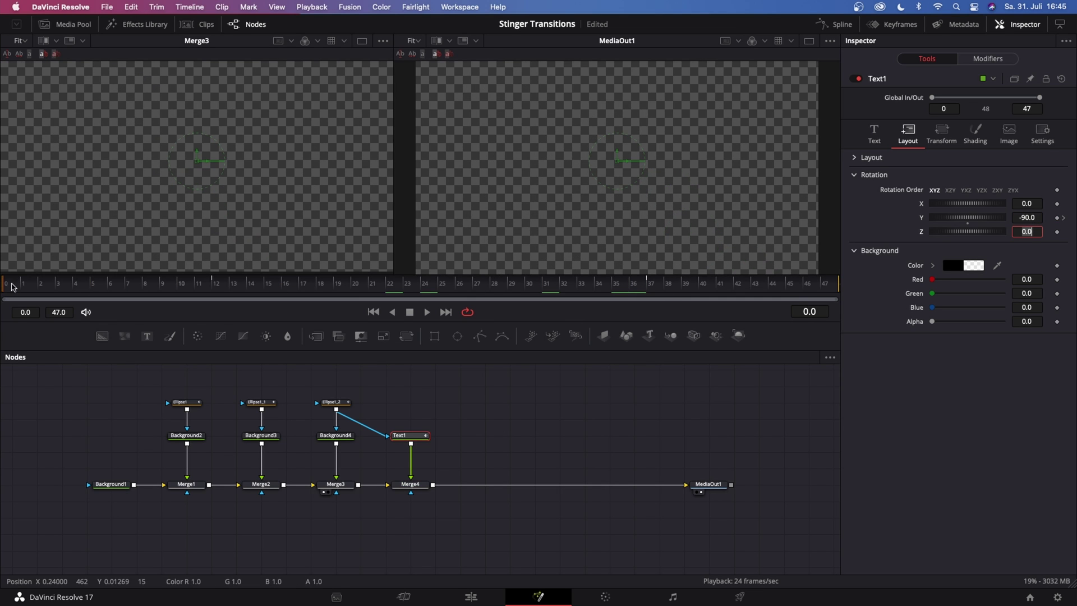
left_click_drag(39, 385, 539, 559)
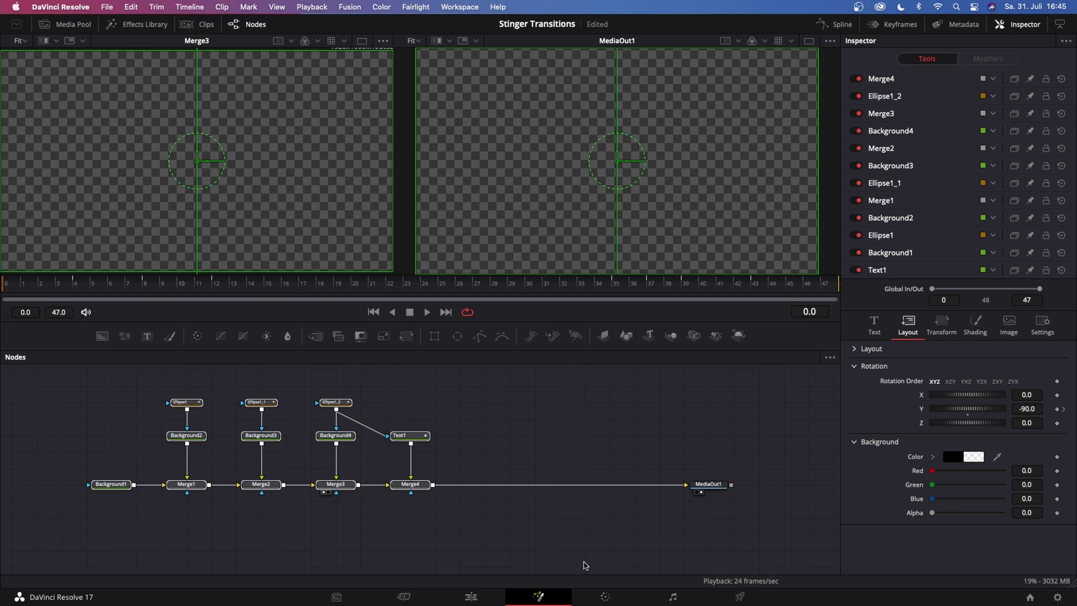
left_click_drag(573, 448, 572, 484)
left_click(576, 482)
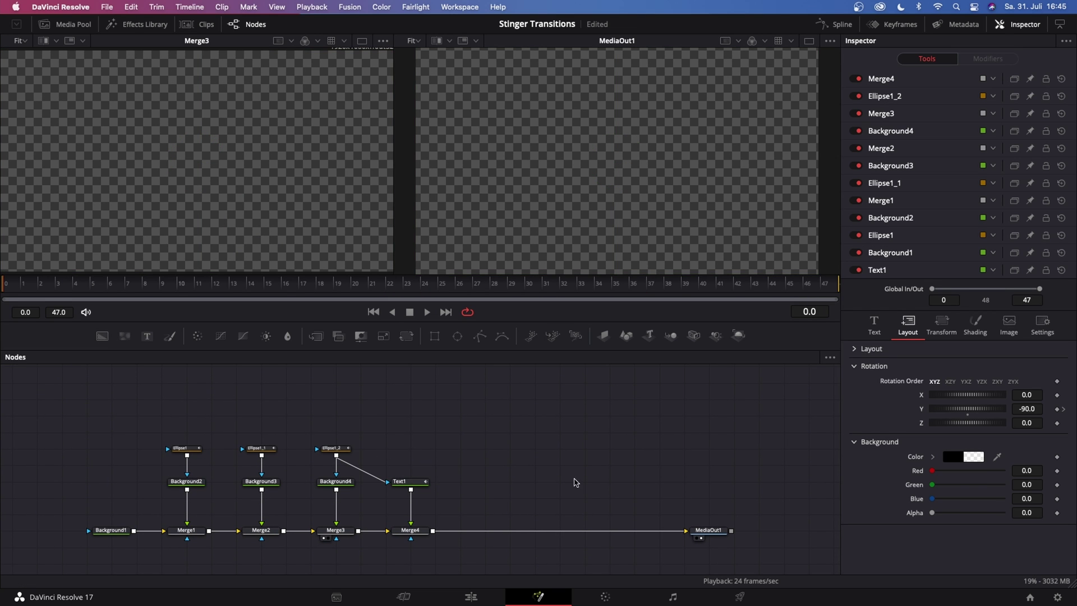
left_click(429, 312)
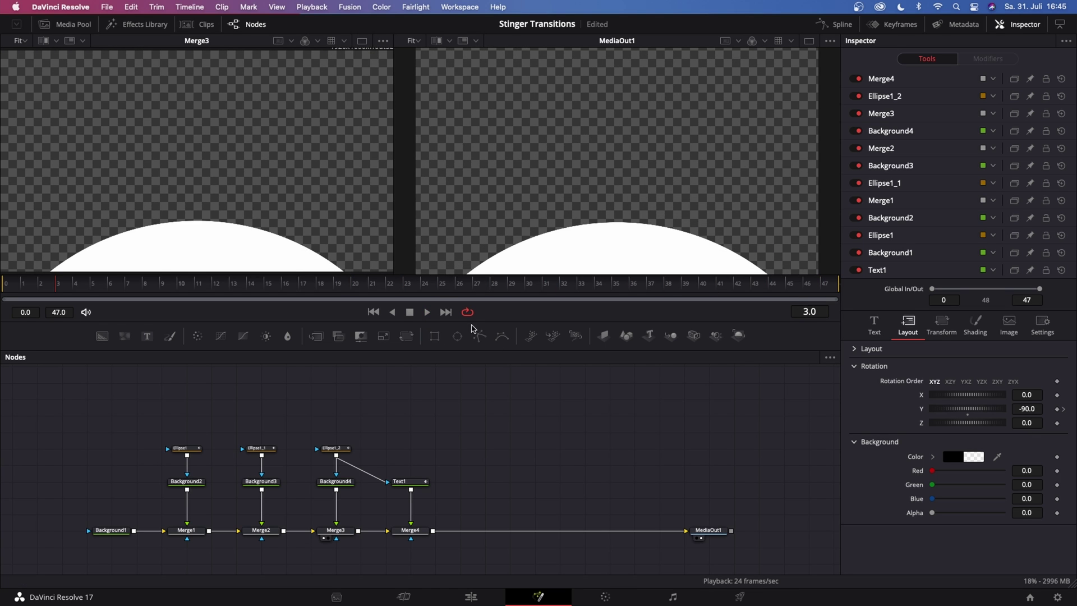
left_click(196, 291)
left_click_drag(197, 291, 455, 291)
Limit the Spline editor to the selected tool and display the animation curves of Ellipse1
left_click_drag(527, 461, 498, 441)
scroll(498, 440, "down", 1)
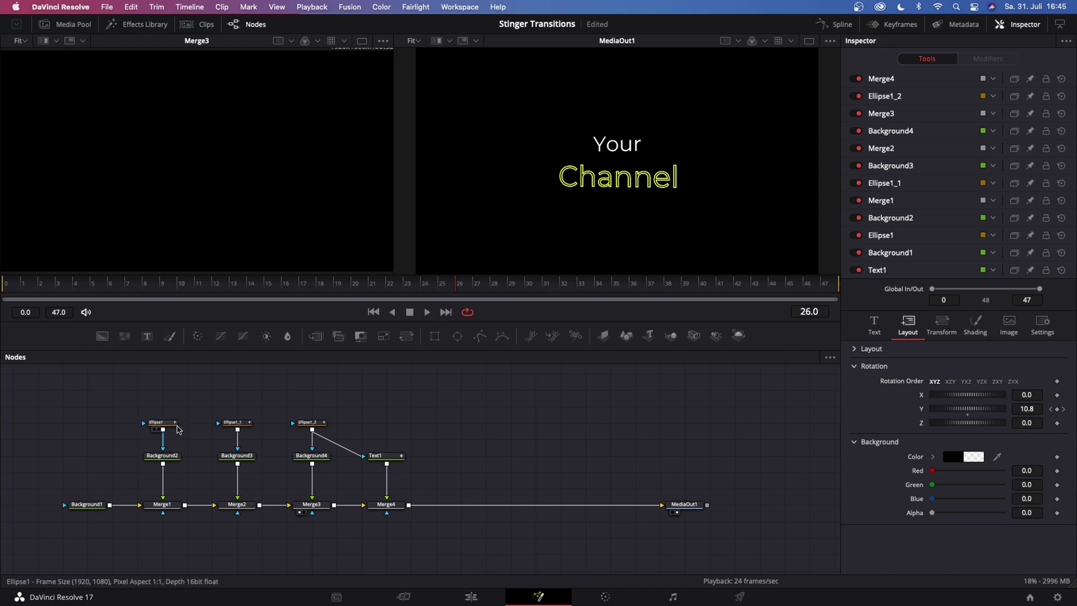
left_click(840, 26)
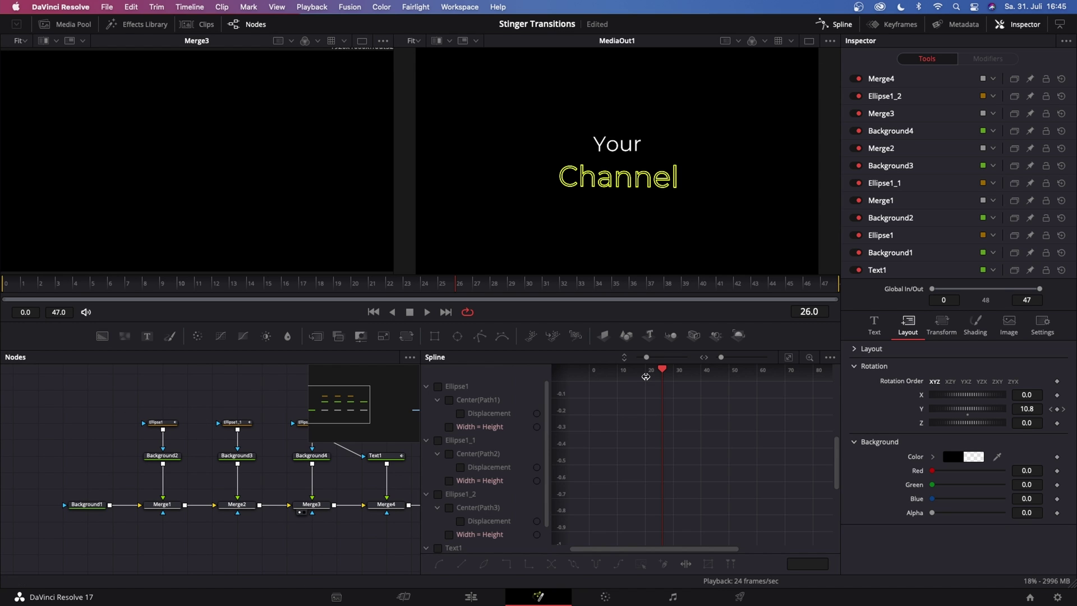
left_click(830, 358)
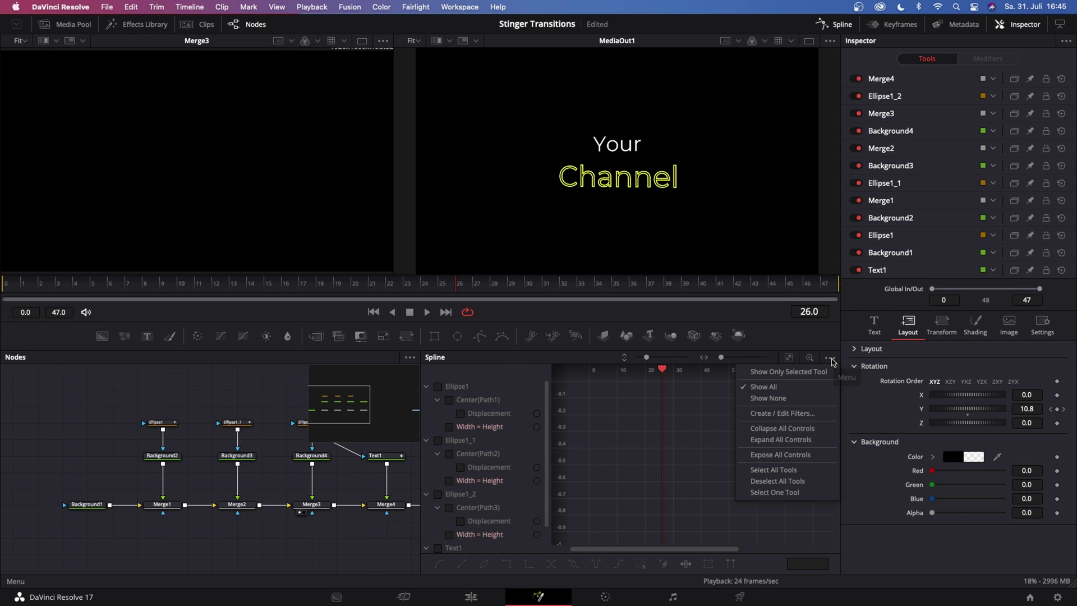
left_click(768, 374)
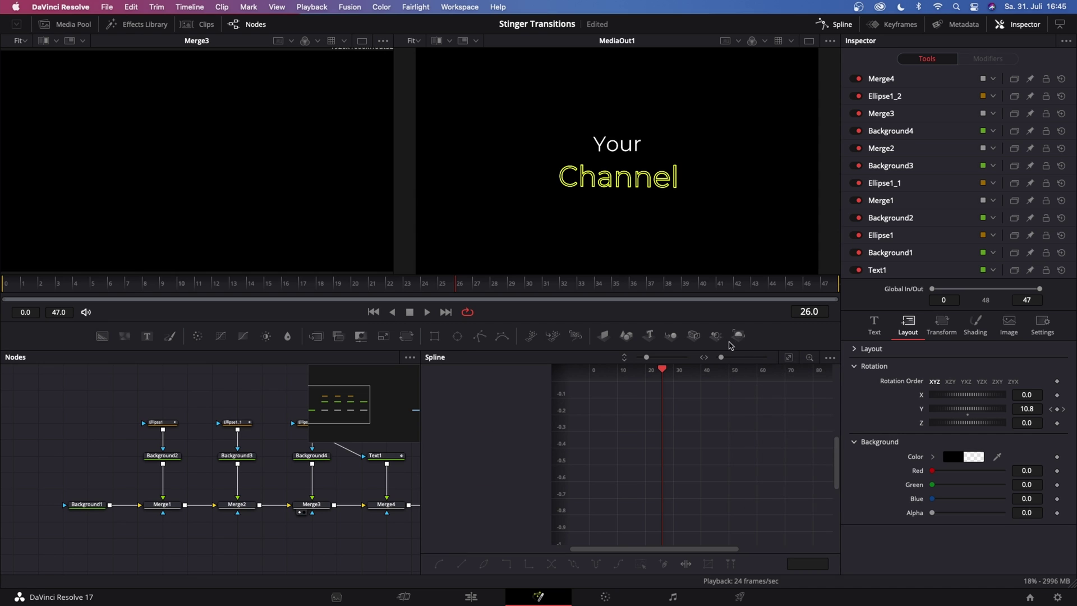
left_click(161, 422)
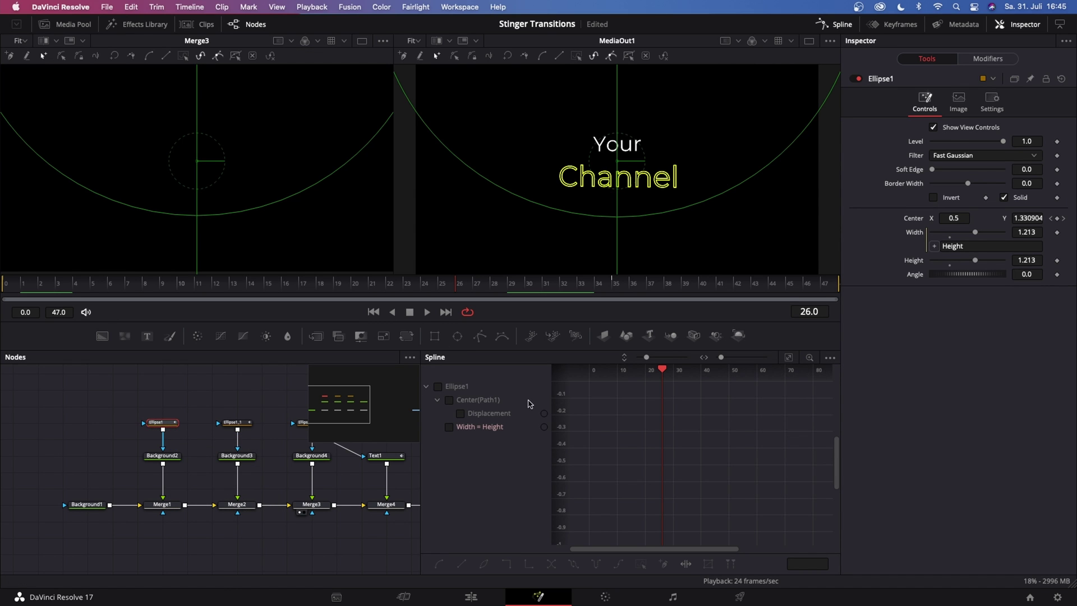
left_click(438, 387)
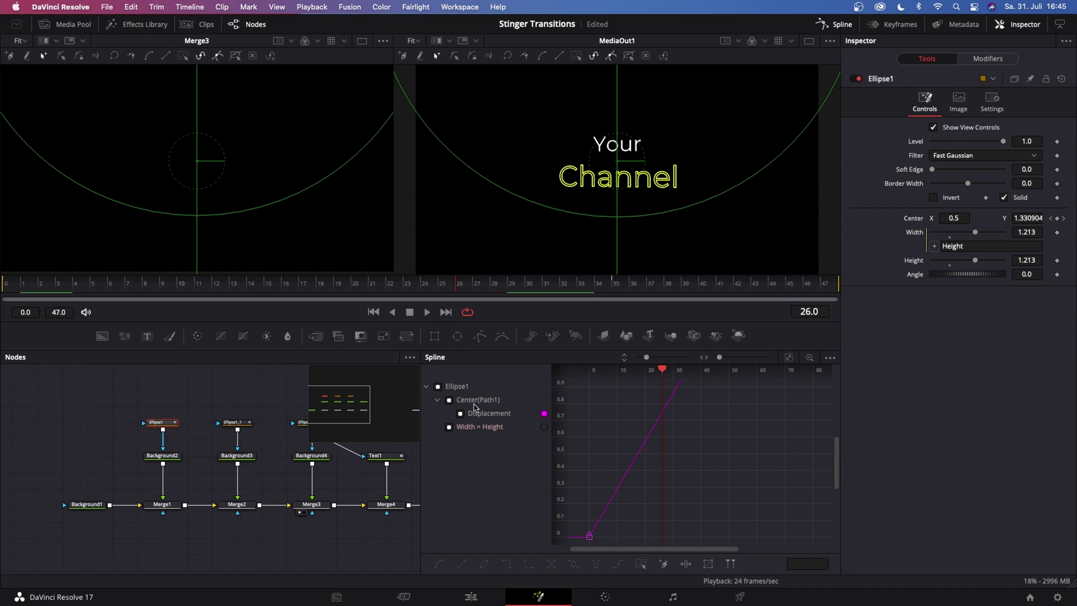
Apply Out Cubic easing to all keyframes of Ellipse1's center displacement curve
left_click(789, 358)
left_click_drag(823, 391, 583, 547)
right_click(693, 472)
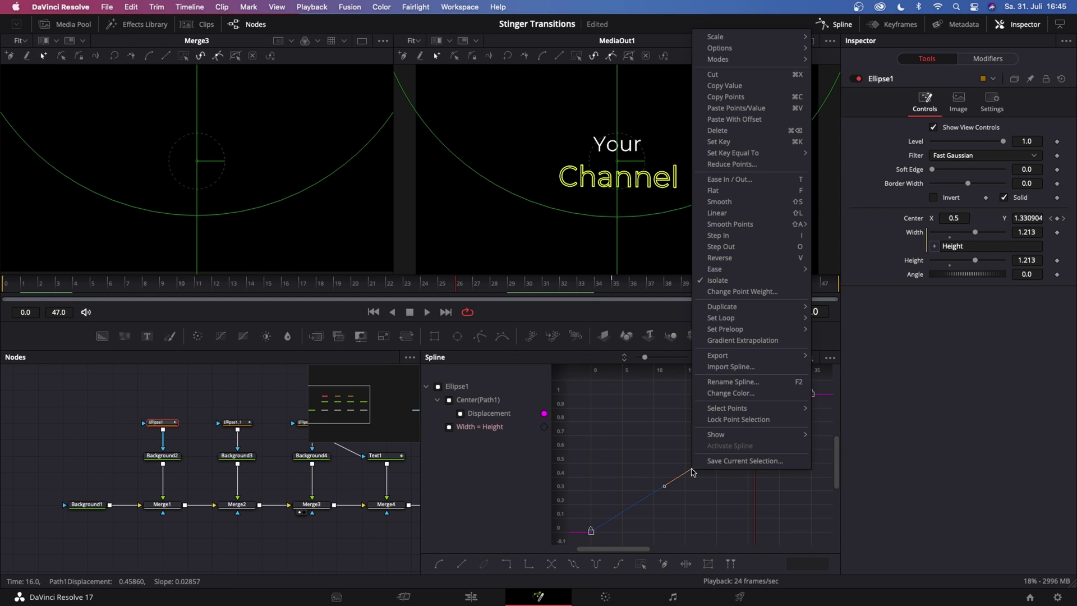
mouse_move(755, 270)
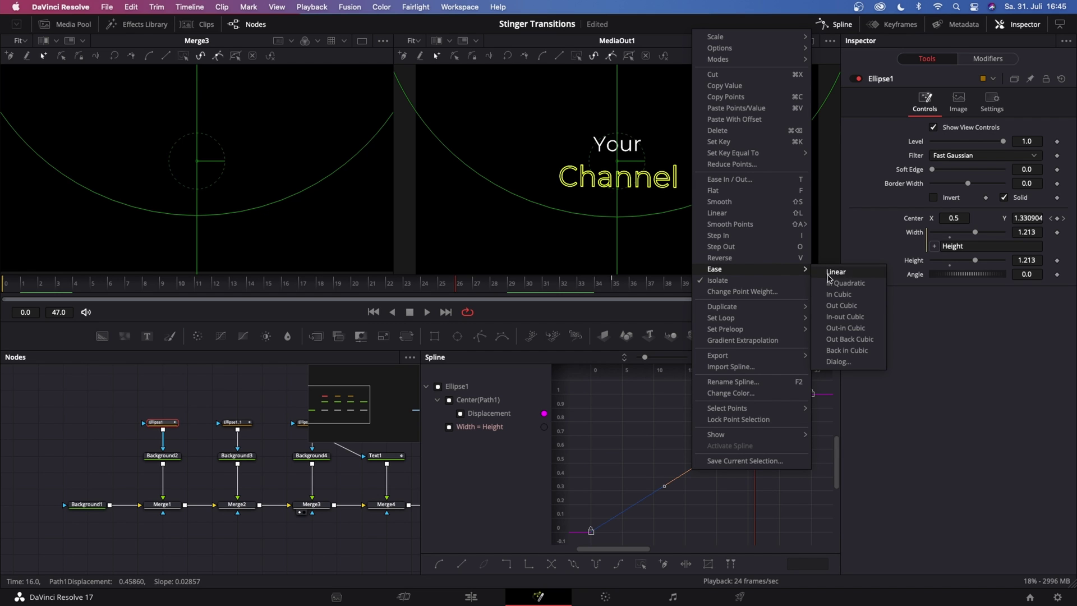
left_click(847, 305)
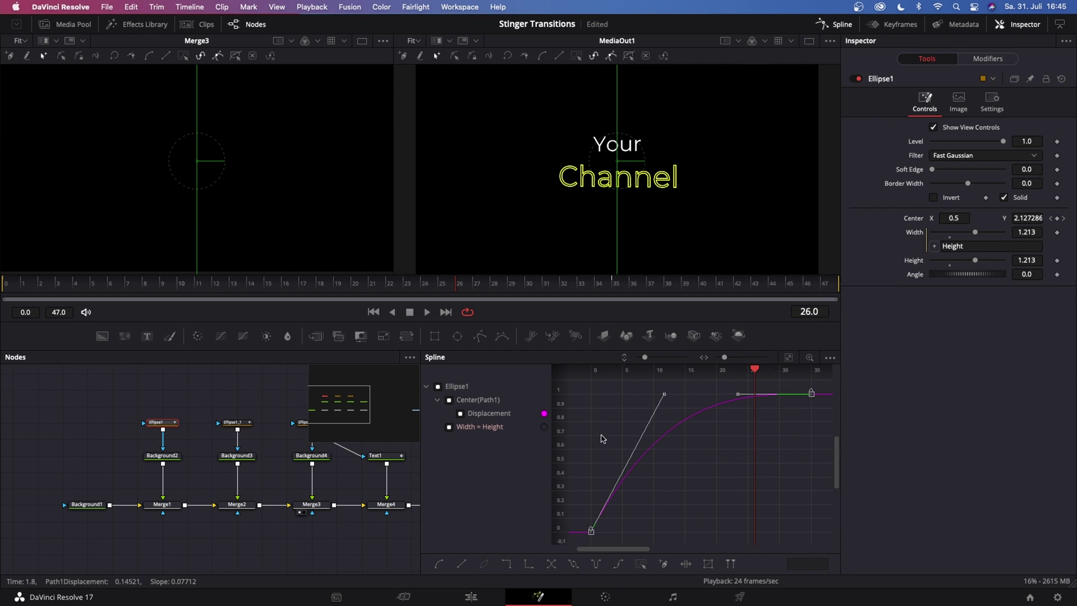
Display the animation curve of Ellipse1_1 and apply Out Cubic easing to all its displacement keyframes
left_click(233, 426)
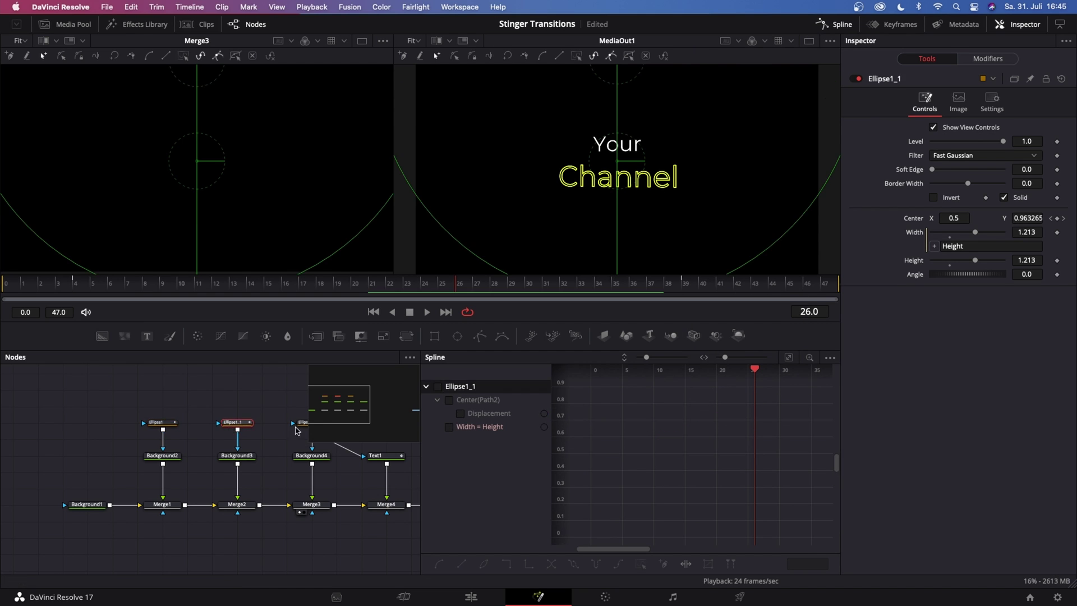
left_click(438, 386)
left_click(788, 357)
left_click_drag(827, 384, 586, 541)
right_click(696, 464)
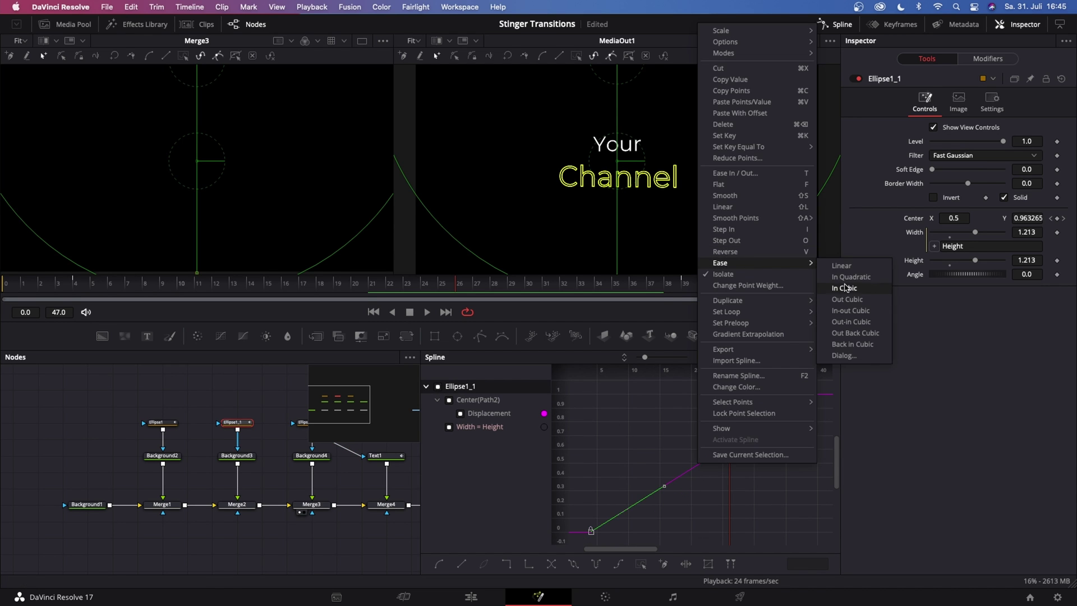
left_click(847, 305)
Display the animation curve of Ellipse1_2 and apply Out Cubic easing to all its displacement keyframes
left_click(274, 422)
left_click(438, 387)
left_click(787, 357)
left_click_drag(827, 384, 586, 541)
right_click(701, 464)
mouse_move(757, 262)
left_click(849, 298)
Display Text1's Y rotation curve and apply In Quadratic easing to both of its keyframes
left_click(289, 453)
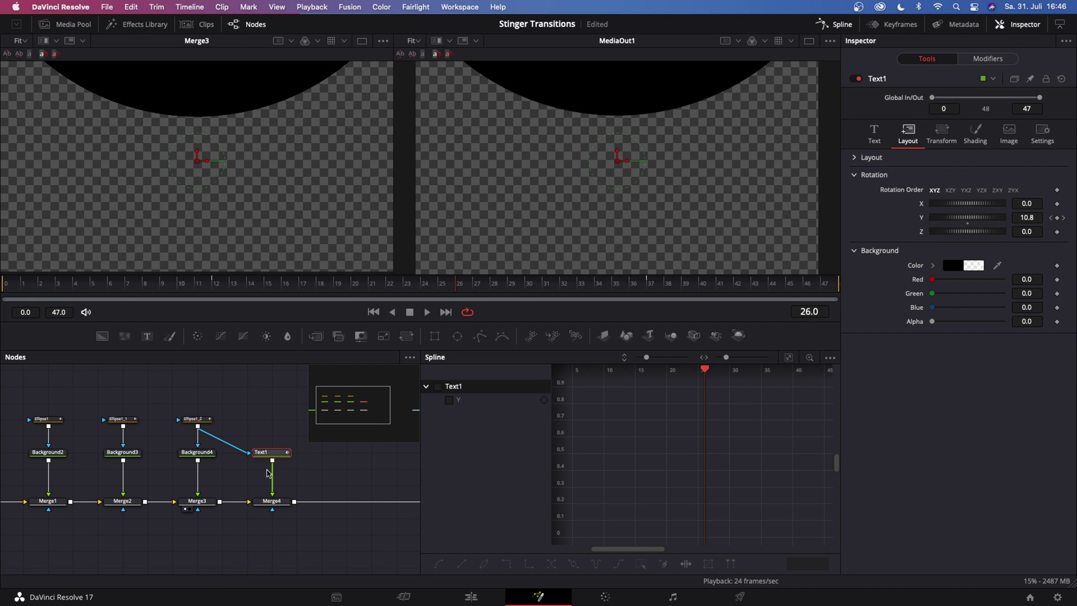
left_click(438, 387)
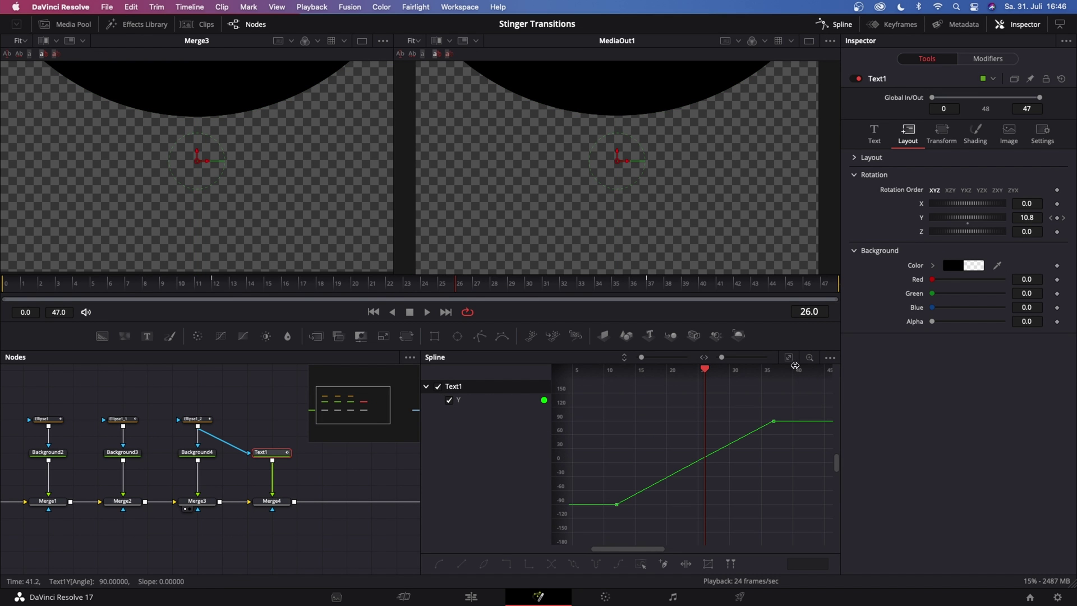
left_click_drag(794, 409, 596, 513)
right_click(686, 469)
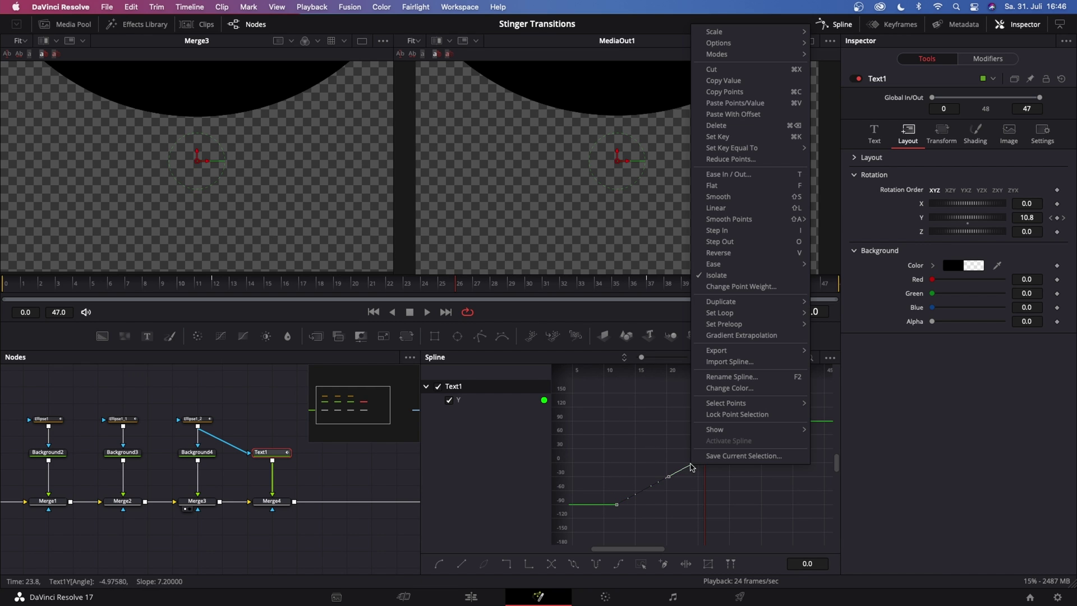
mouse_move(757, 262)
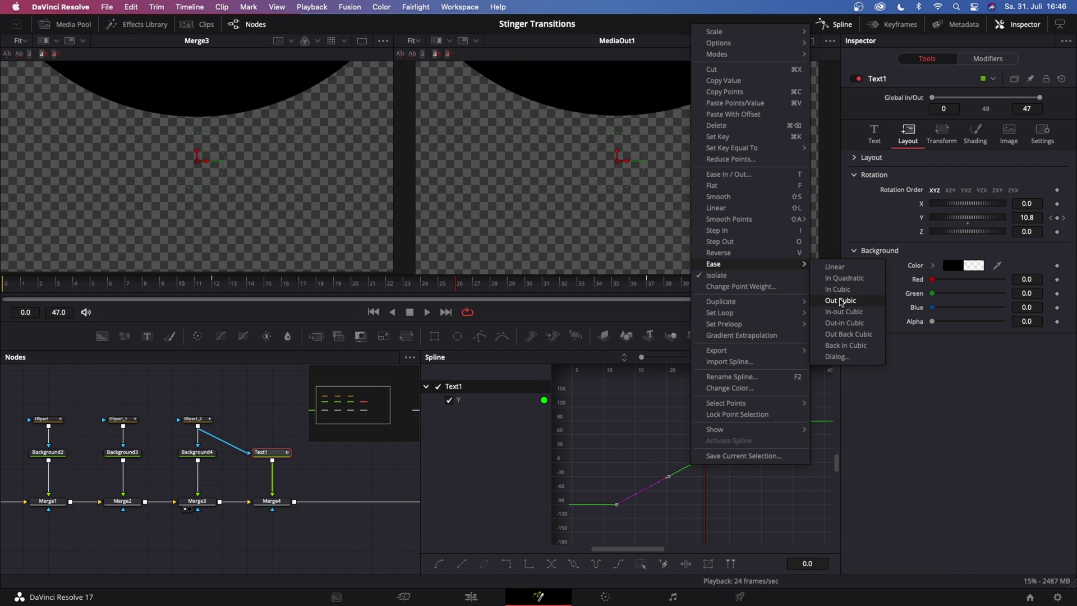
left_click(842, 278)
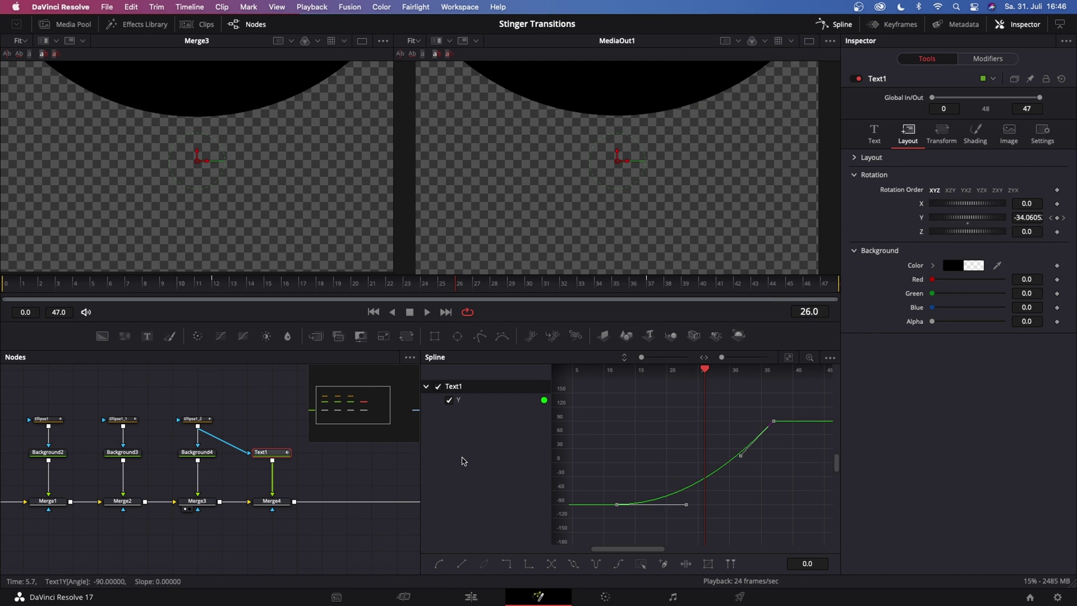
Close the Spline editor, enlarge MediaOut1 in a single viewer, and play the composition from frame 0 to examine the eased animation
left_click(843, 25)
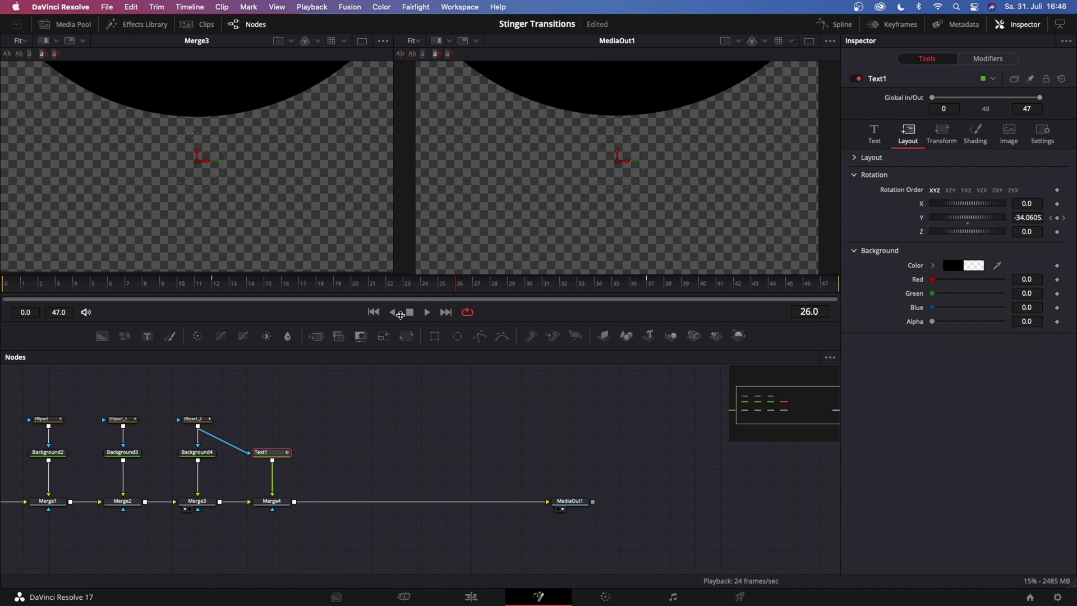
left_click_drag(451, 288, 2, 310)
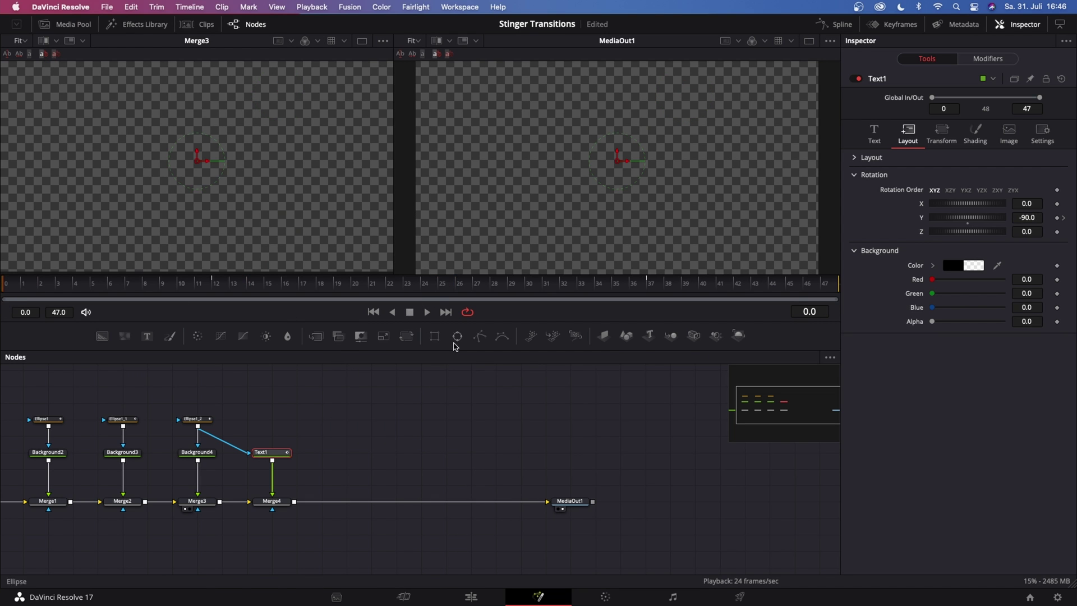
left_click(808, 40)
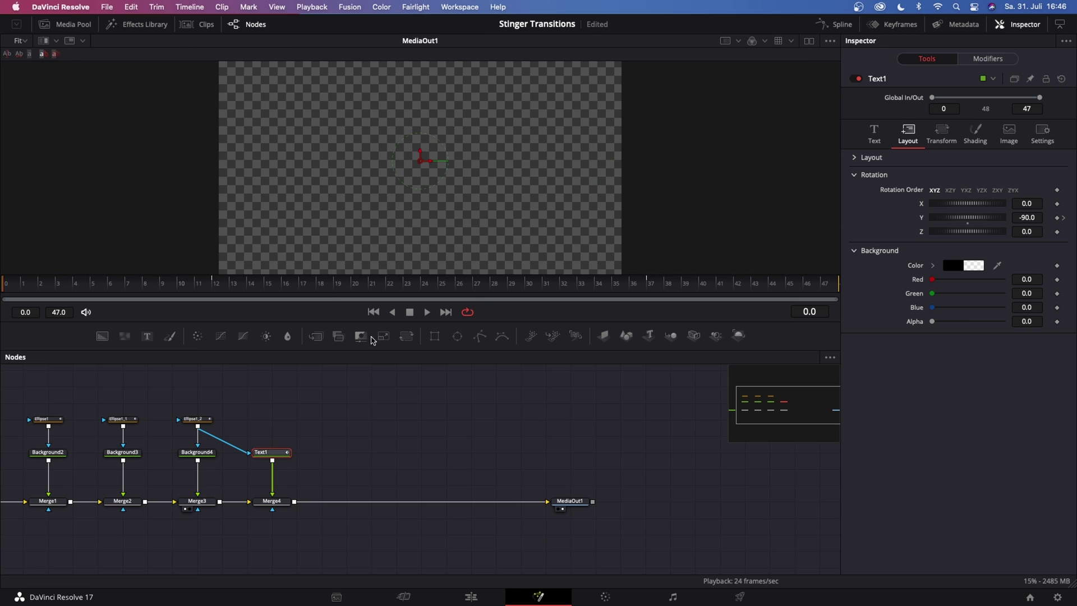
left_click_drag(428, 322, 421, 463)
left_click(428, 455)
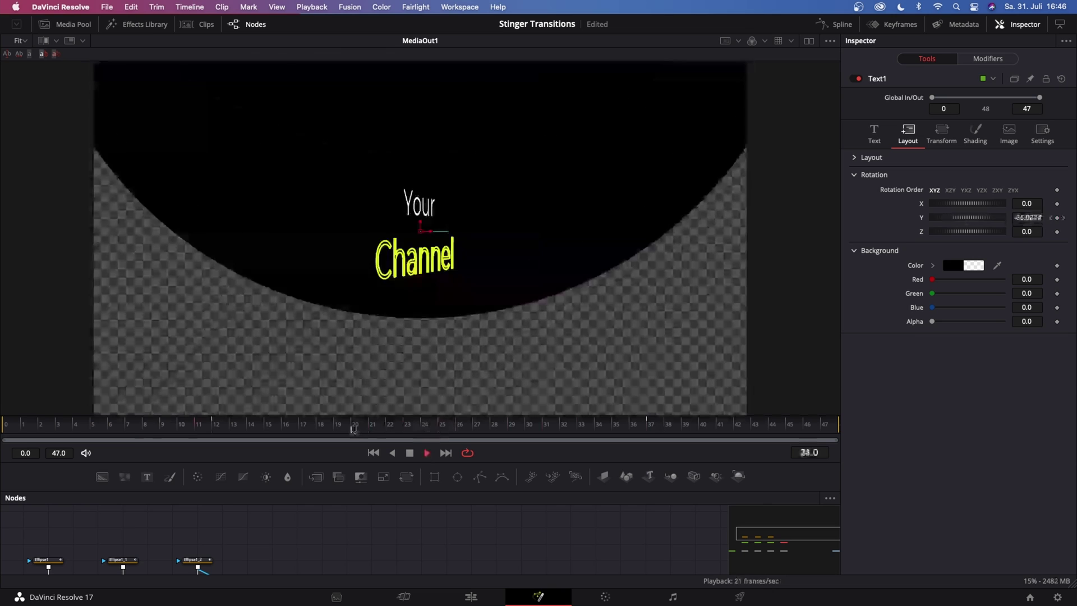
key("space")
Remove Text1's Y rotation keyframe at frame 12 and set a keyframe of 90 at frame 9 instead
left_click_drag(297, 425, 214, 428)
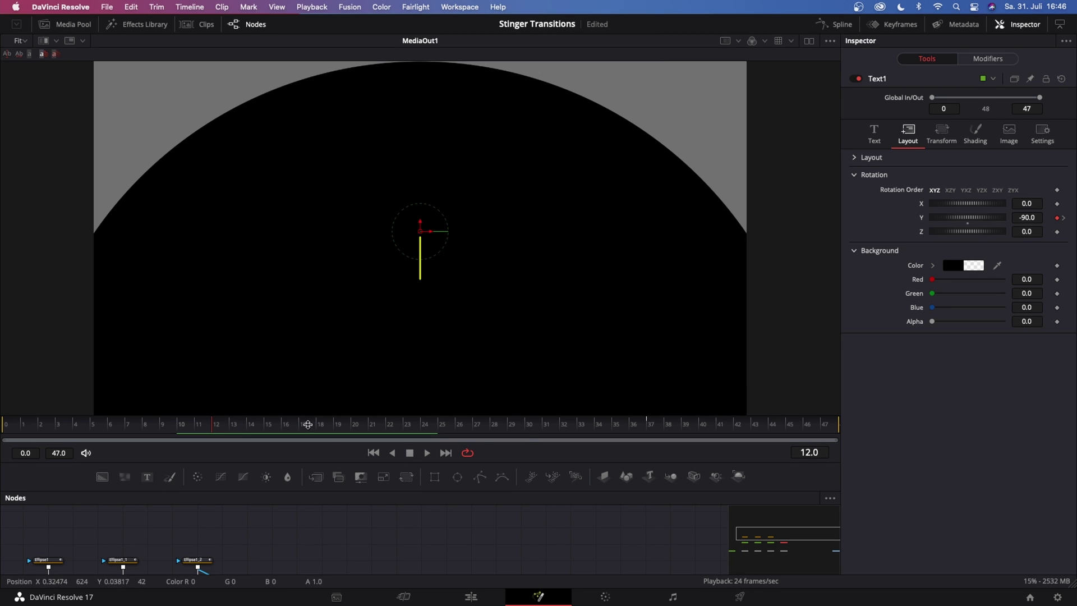
left_click(1056, 219)
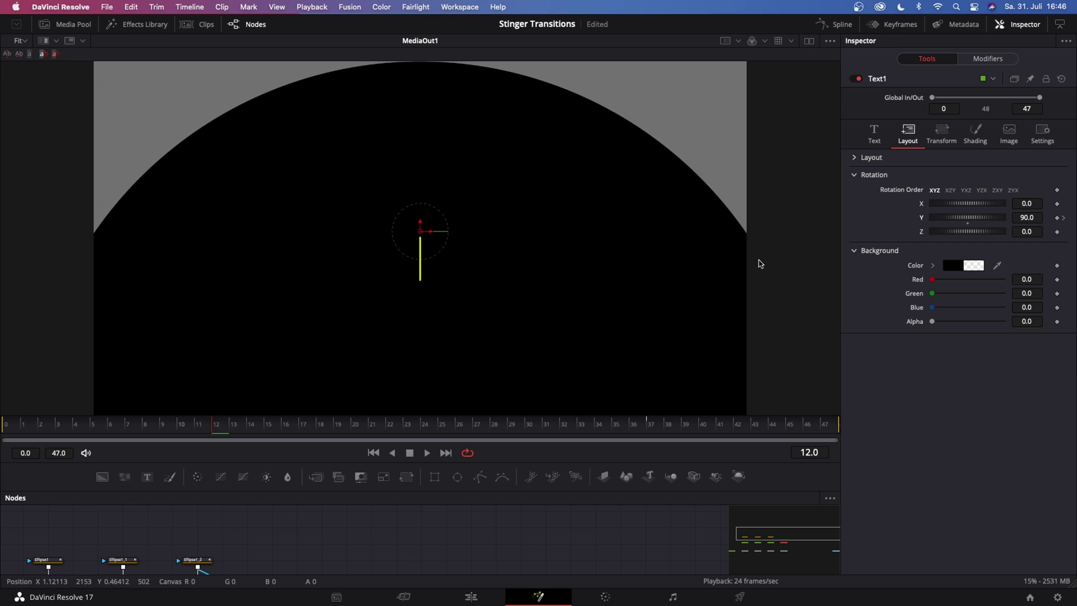
left_click_drag(224, 416, 176, 426)
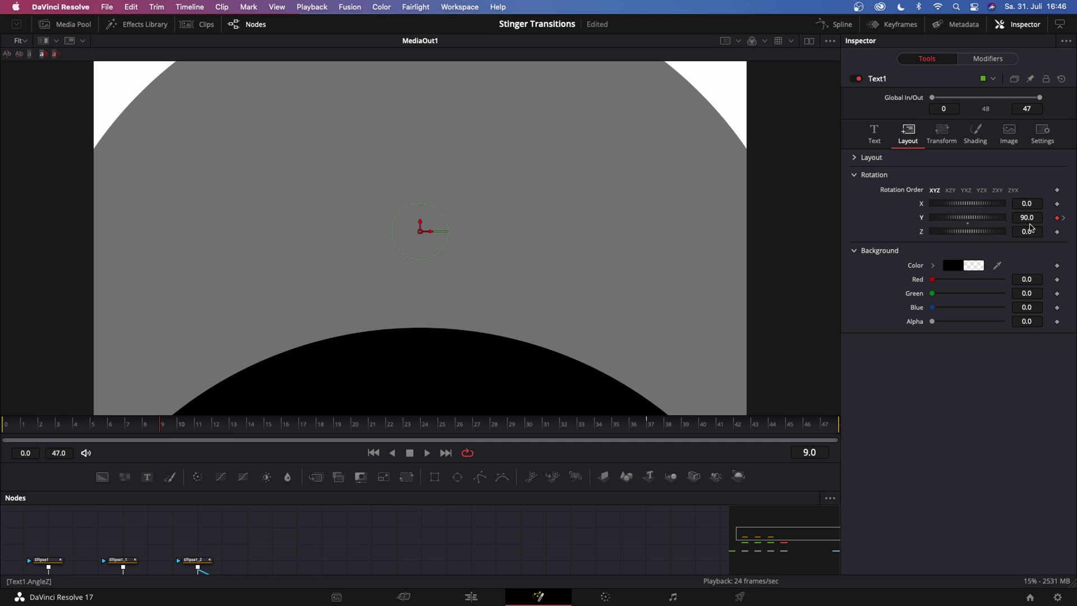
Remove Text1's Y rotation keyframe at frame 37 and keyframe a Y rotation of -90 at frame 24
left_click_drag(228, 425, 424, 428)
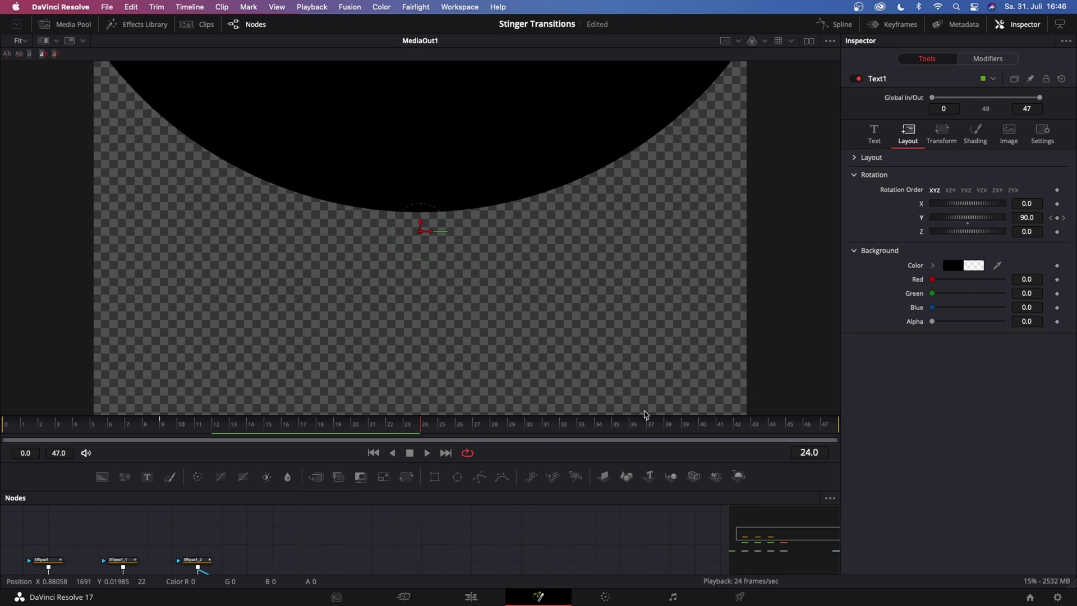
left_click(1062, 219)
left_click_drag(456, 432, 425, 431)
left_click(1036, 219)
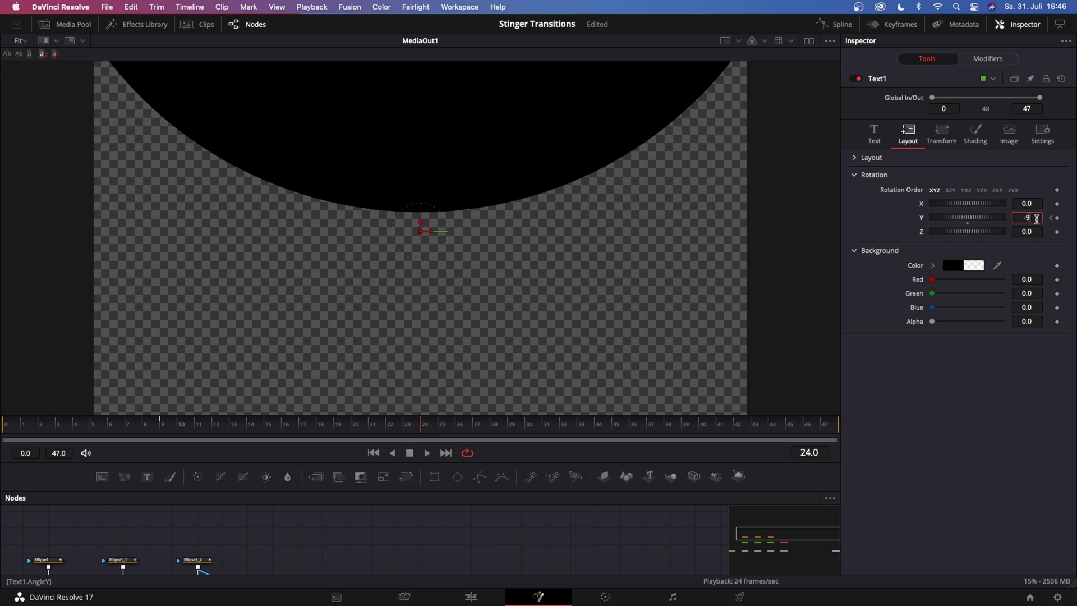
type("-90")
key("Tab")
Play the composition from the start to examine the retimed title rotation, giving the node area more height again
left_click_drag(421, 426, 6, 429)
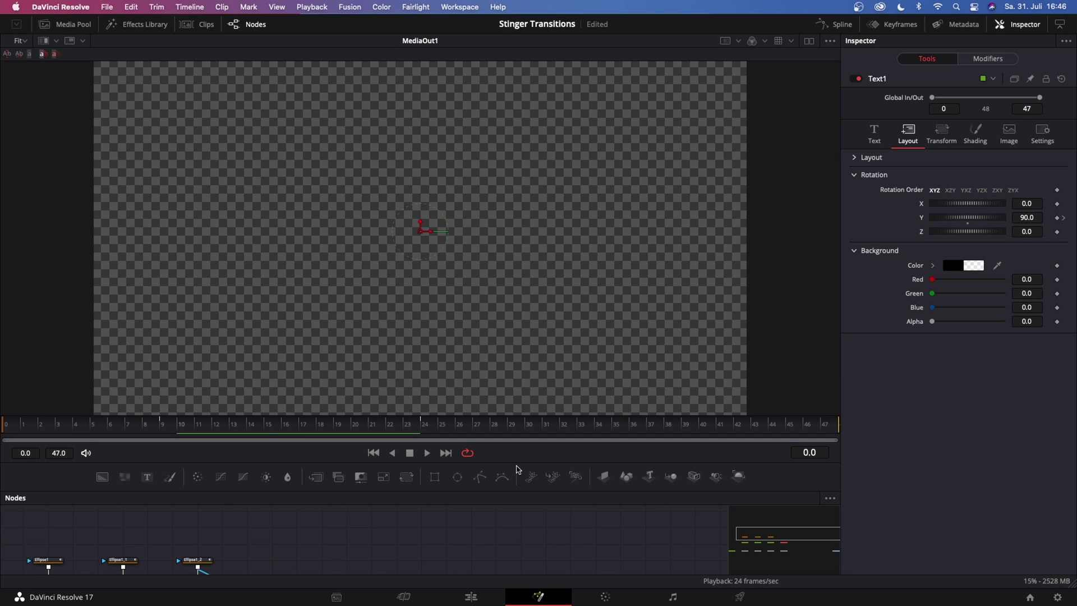
left_click(427, 453)
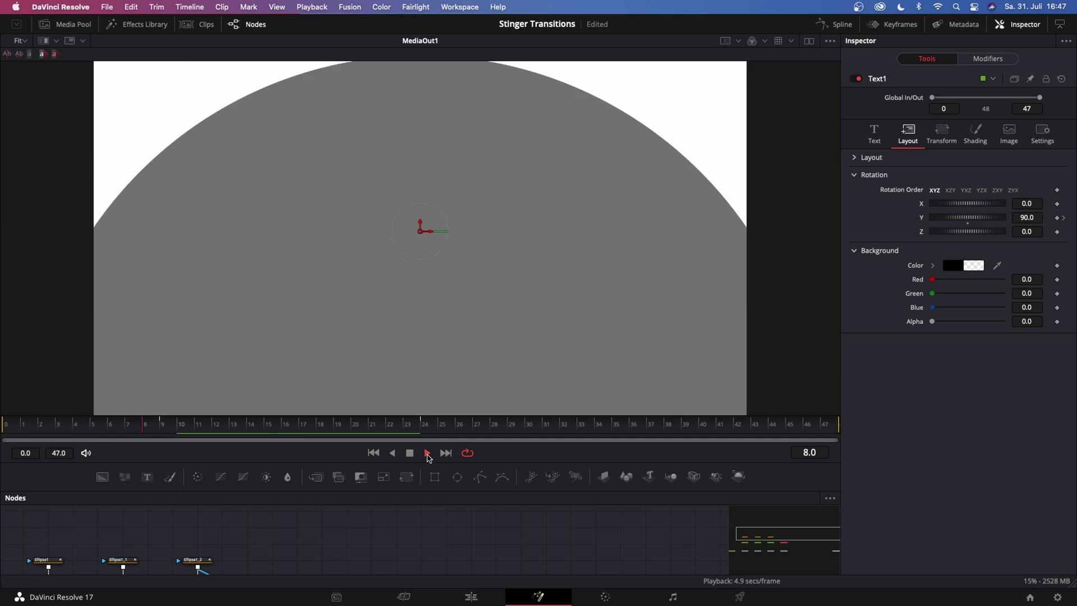
left_click_drag(422, 531, 468, 365)
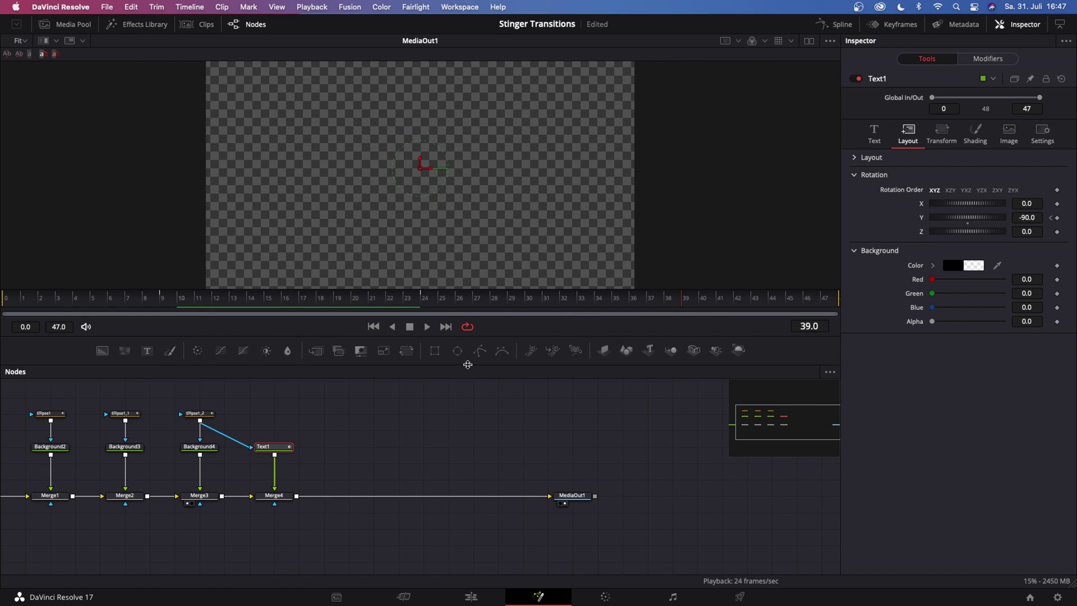
left_click(25, 303)
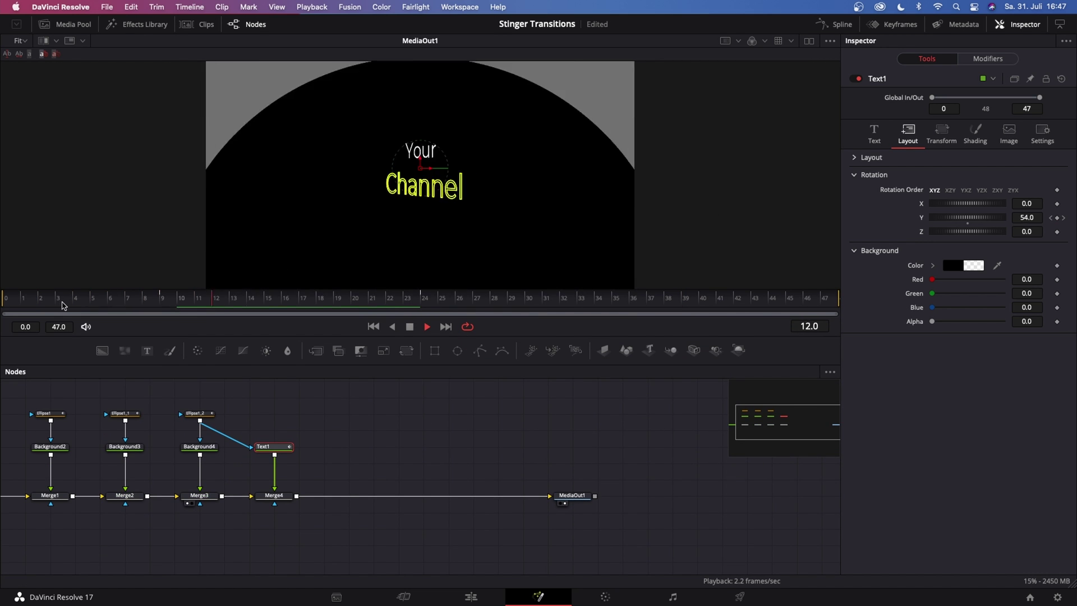
On the Edit page, create a Fusion composition clip named Stinger1 with a duration of 00:00:02:00 in the media pool
key("shift+4")
left_click(456, 396)
left_click(458, 444)
scroll(673, 436, "right", 5)
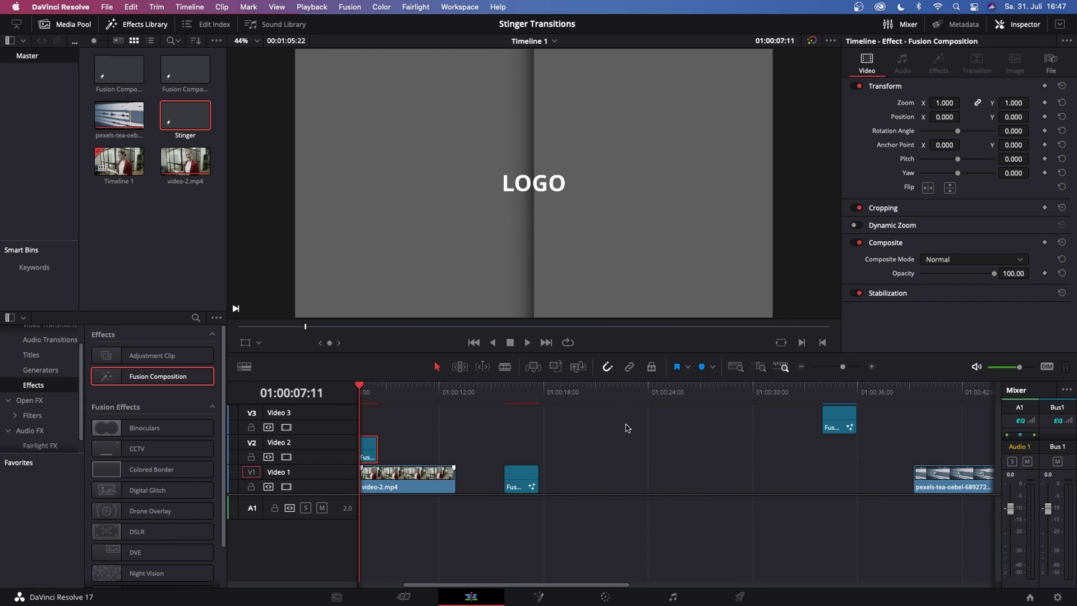
right_click(159, 225)
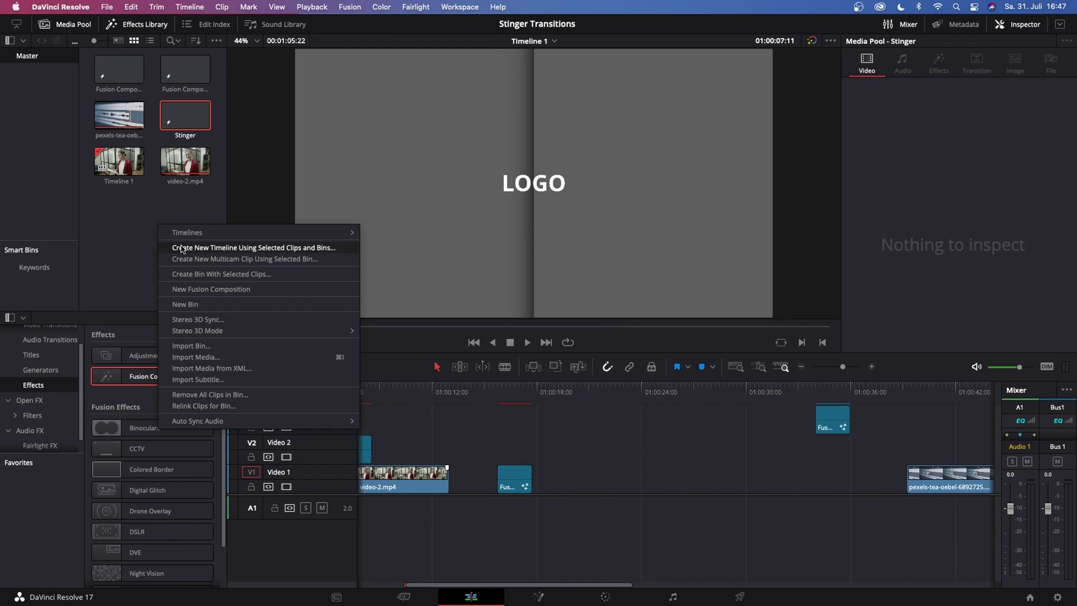
left_click(200, 289)
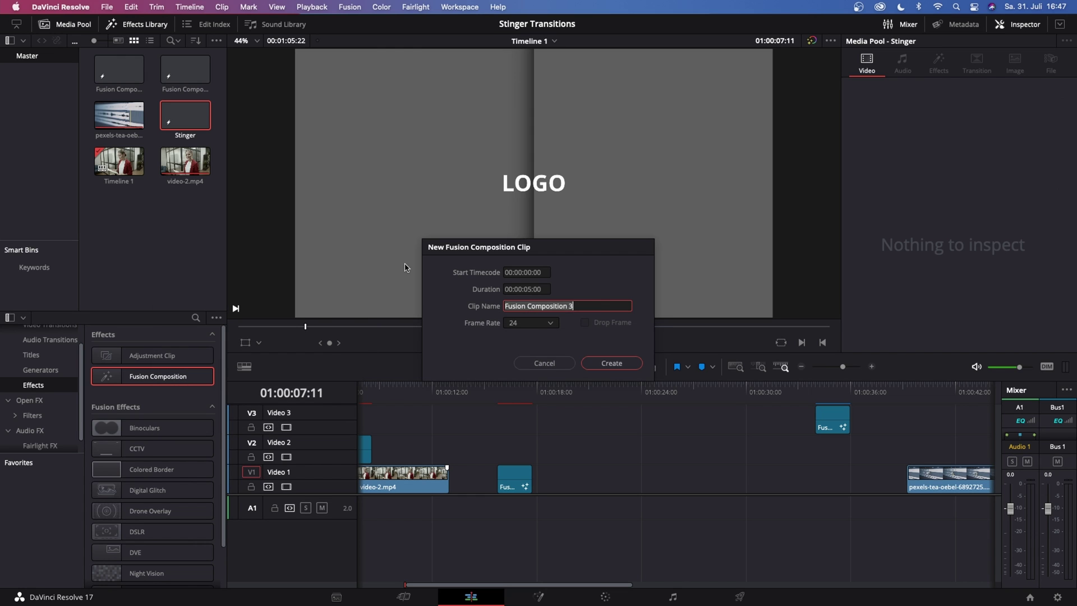
type("Stinger1")
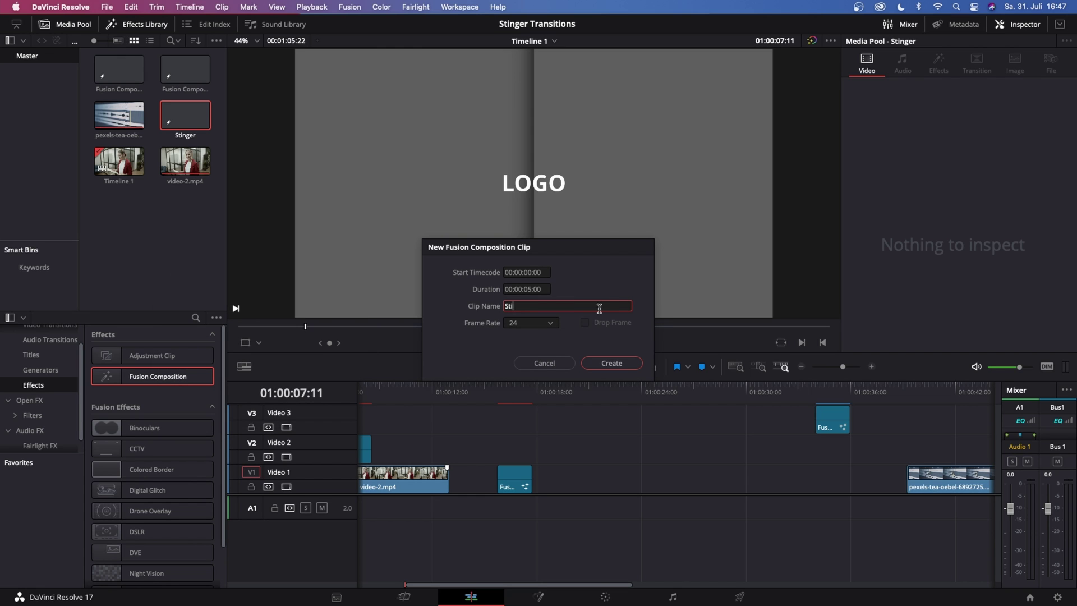
left_click(530, 290)
left_click(531, 290)
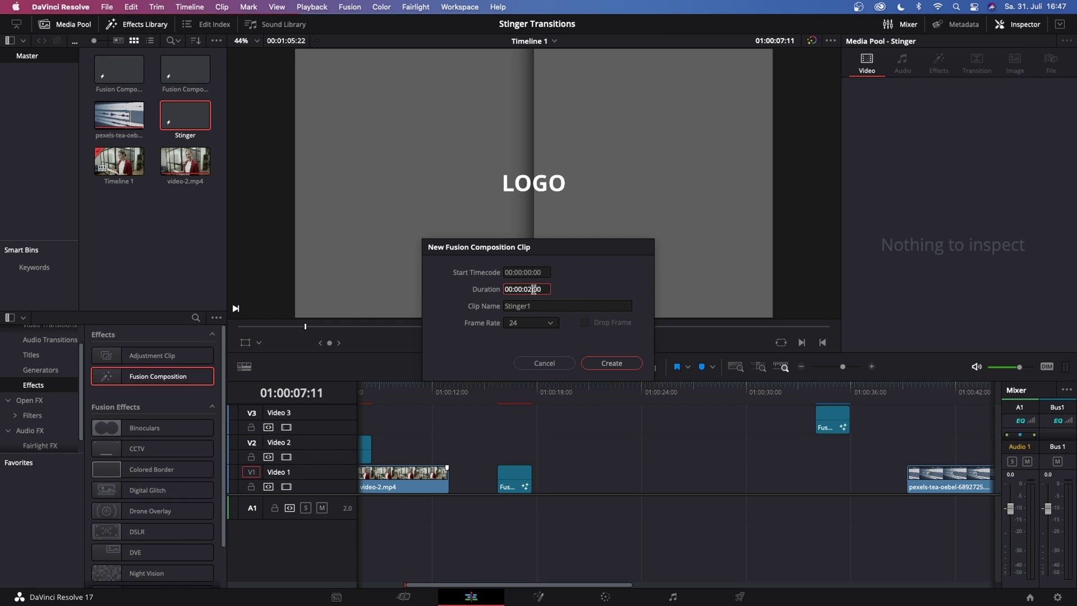
left_click(609, 362)
Place Stinger1 in the gap on the Video 1 track before the pexels clip and open it on the Fusion page
left_click_drag(119, 162, 604, 479)
left_click(609, 386)
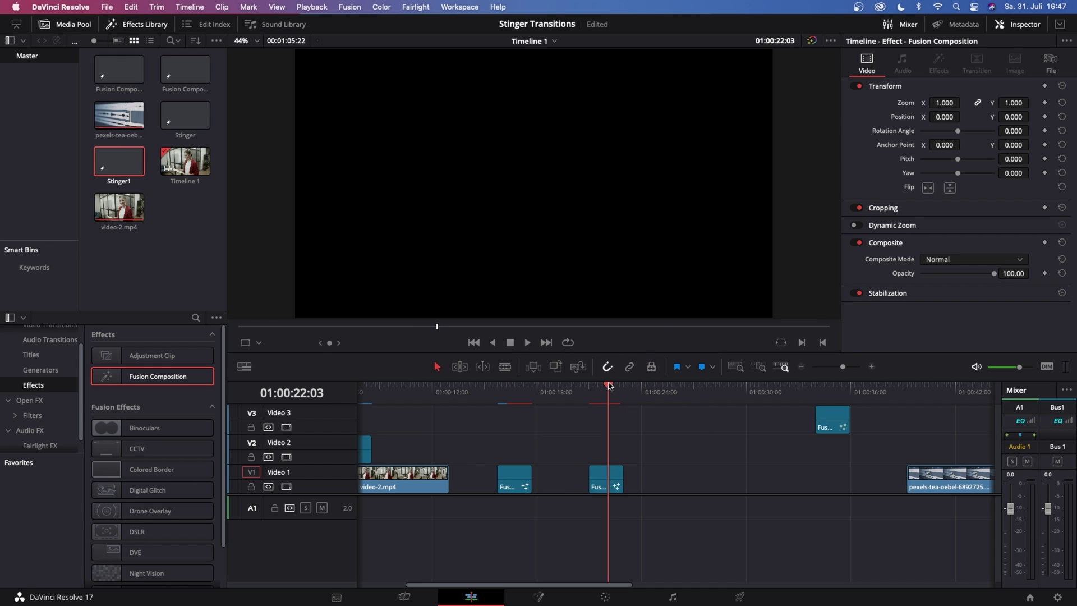
left_click(538, 597)
Feed a new Background node with alpha 0 into MediaOut1 and arrange both nodes in a row low in the node graph
left_click_drag(213, 418, 760, 500)
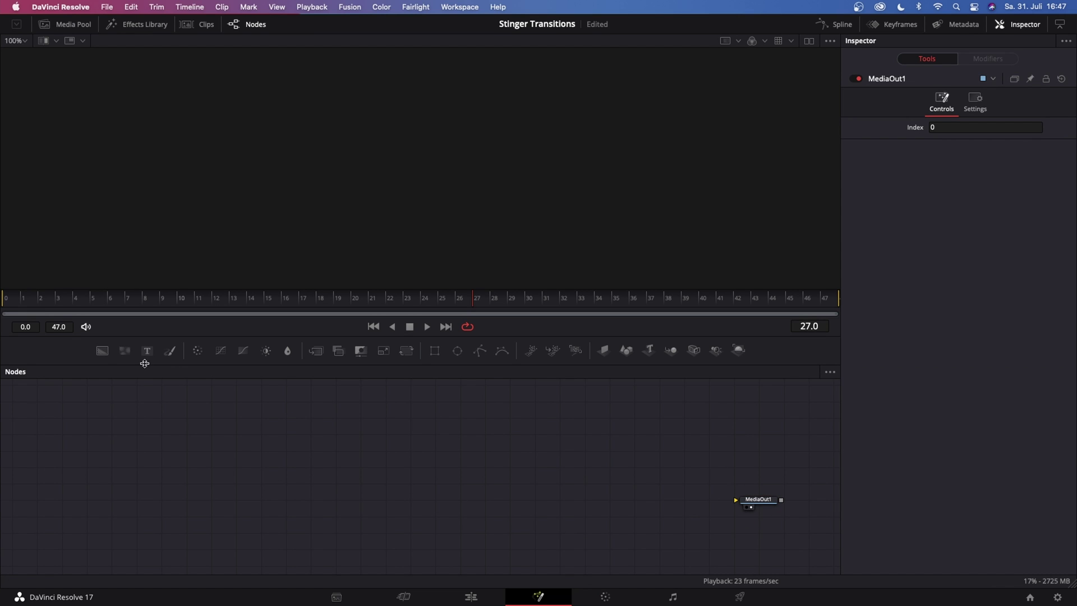
left_click_drag(102, 350, 758, 483)
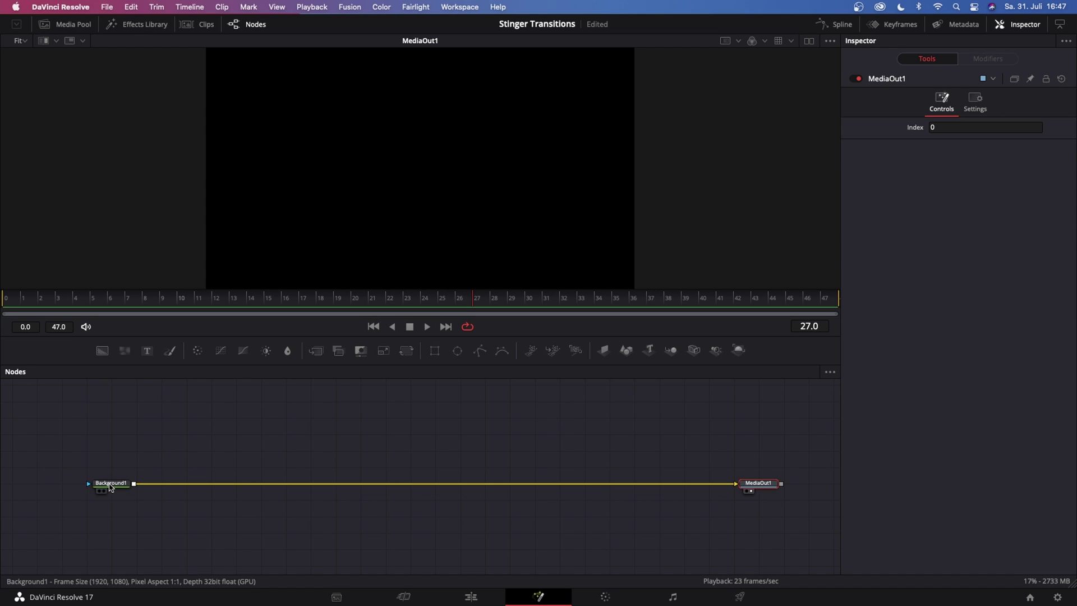
left_click(111, 485)
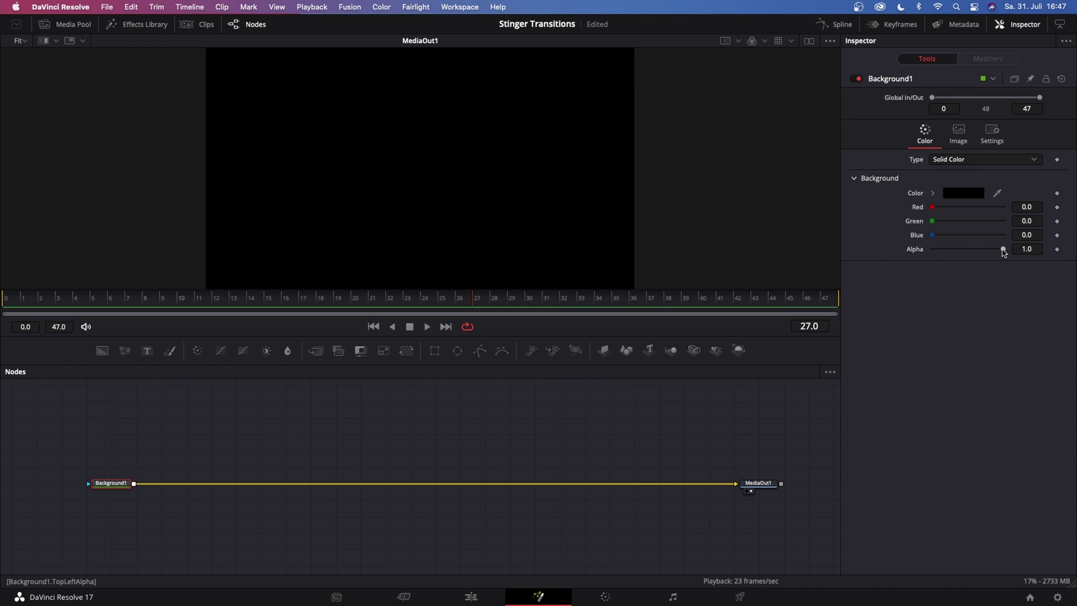
left_click_drag(1004, 249, 881, 257)
key("ctrl+a")
left_click_drag(159, 484, 158, 516)
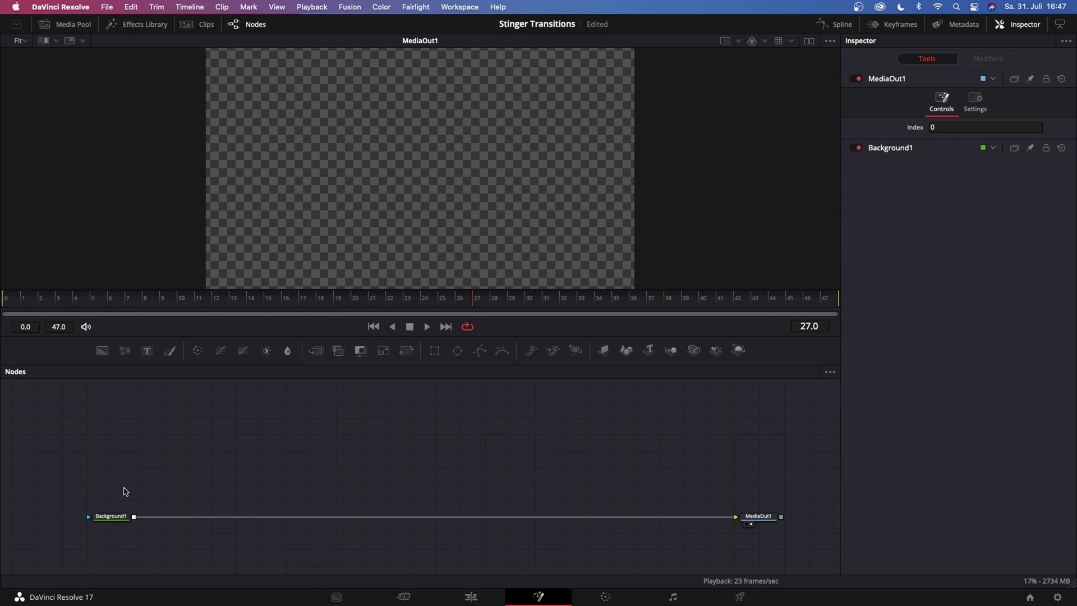
Add two new Background nodes above the node row and merge each over Background1 in the line to MediaOut1
left_click_drag(104, 352, 180, 469)
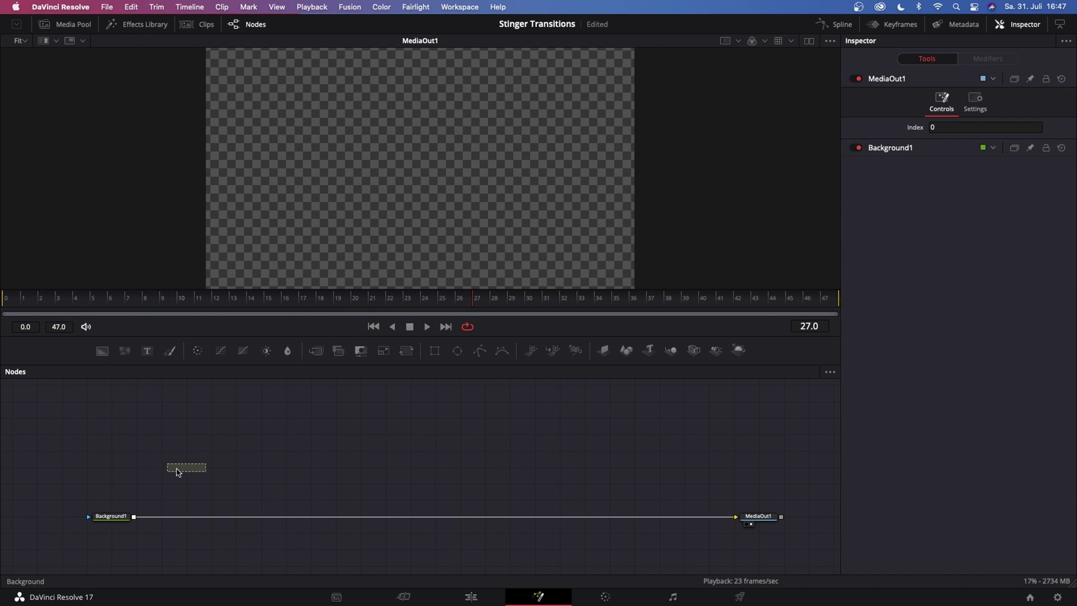
left_click_drag(108, 356, 304, 468)
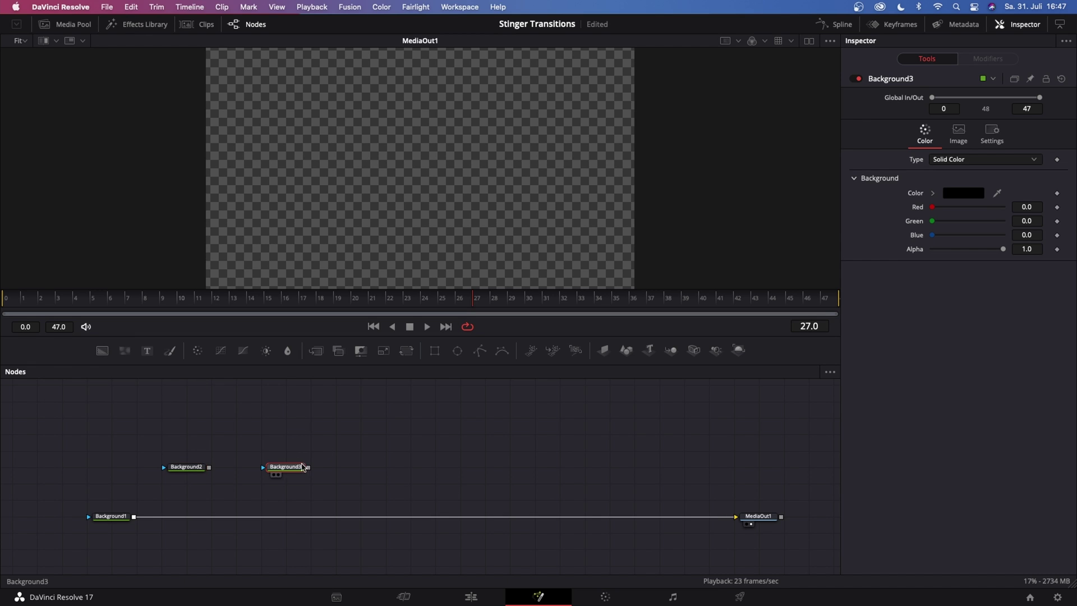
left_click_drag(208, 467, 133, 514)
left_click_drag(308, 469, 212, 514)
Colour Background2 light gray (about 0.71 per channel) and sample the same gray for Background3
left_click(189, 473)
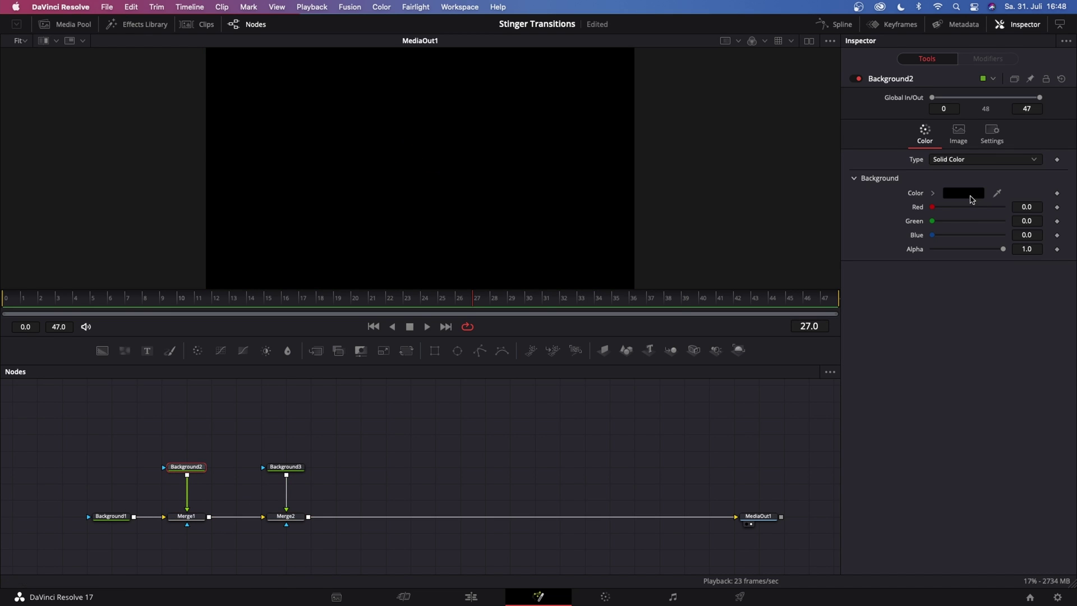
left_click(968, 195)
left_click_drag(72, 553, 35, 551)
left_click(98, 592)
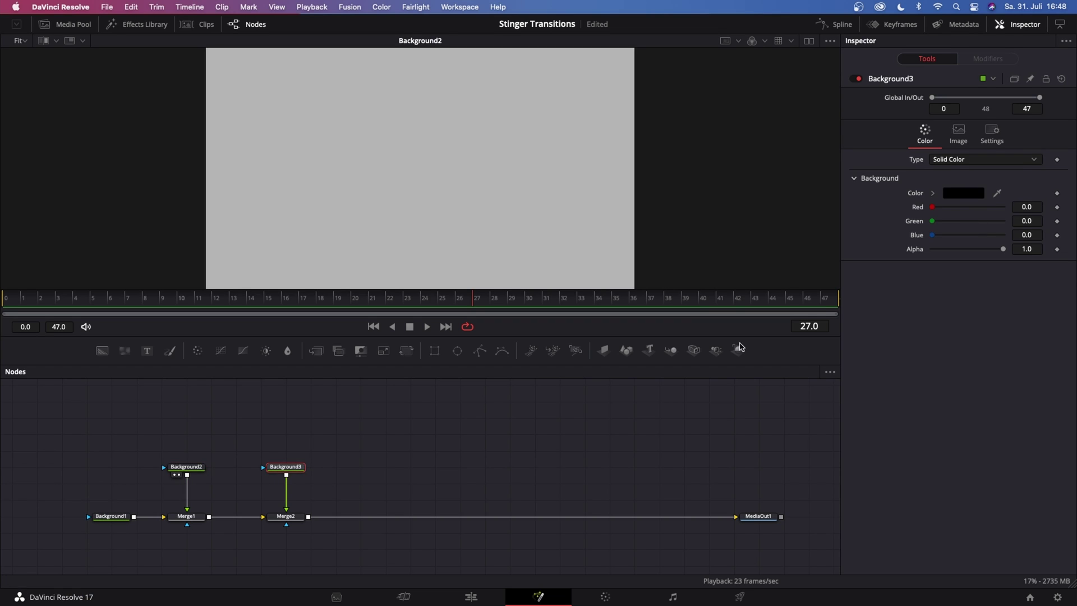
left_click_drag(996, 193, 606, 276)
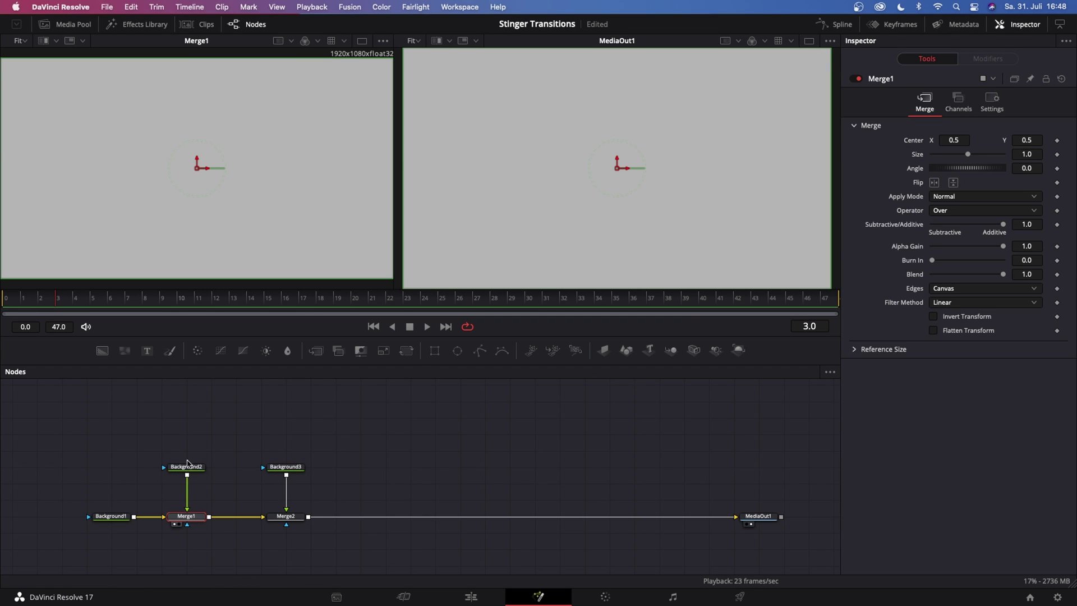
Mask Background2 with a Rectangle and stretch the mask to the full frame height, about 1.03
left_click(201, 429)
left_click_drag(436, 354, 187, 467)
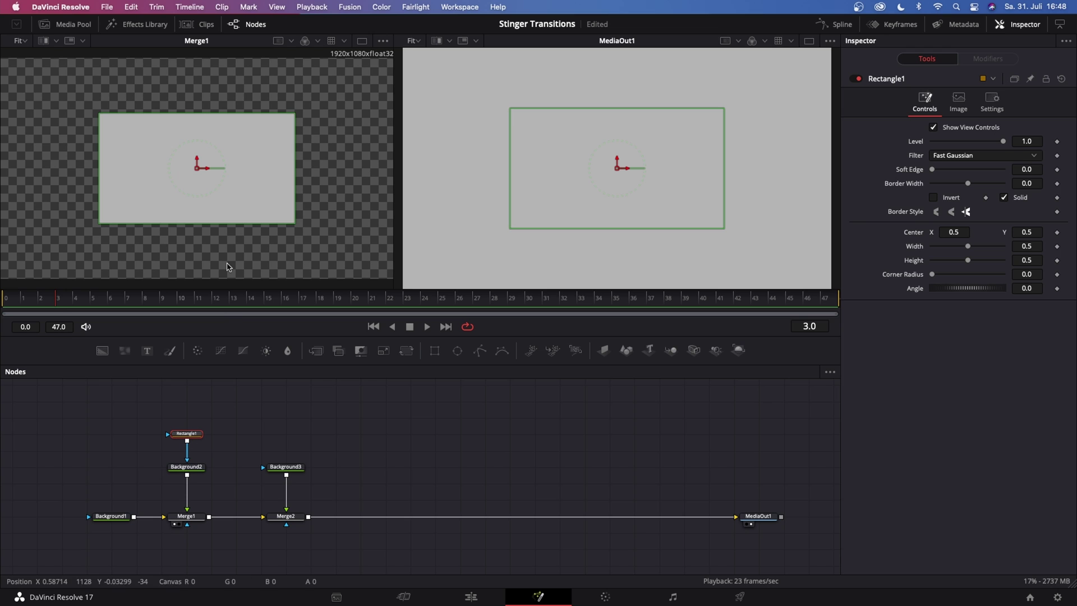
scroll(235, 223, "down", 1)
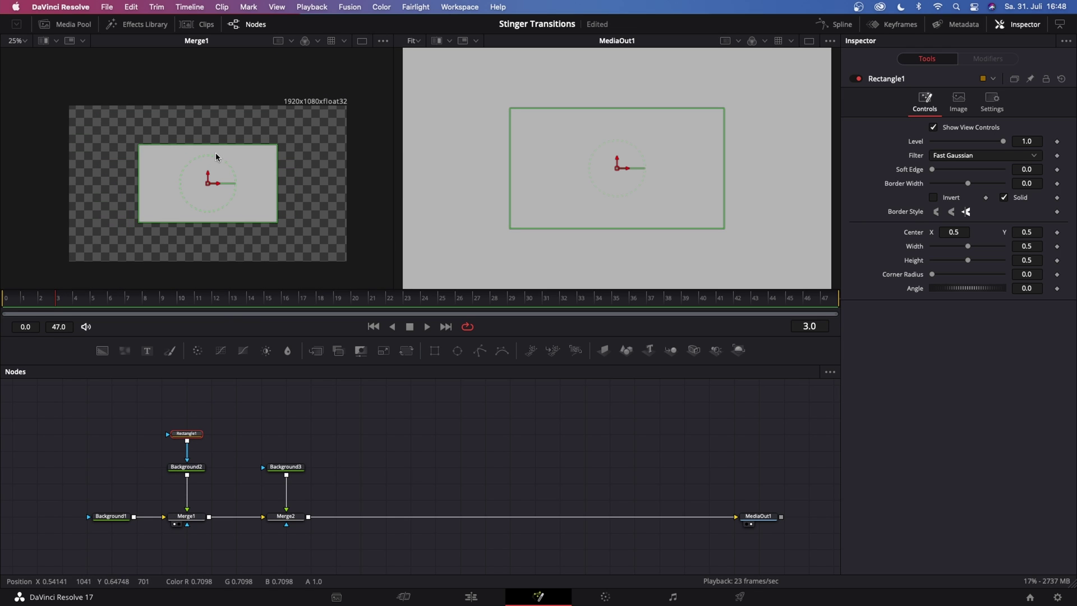
left_click_drag(210, 150, 217, 107)
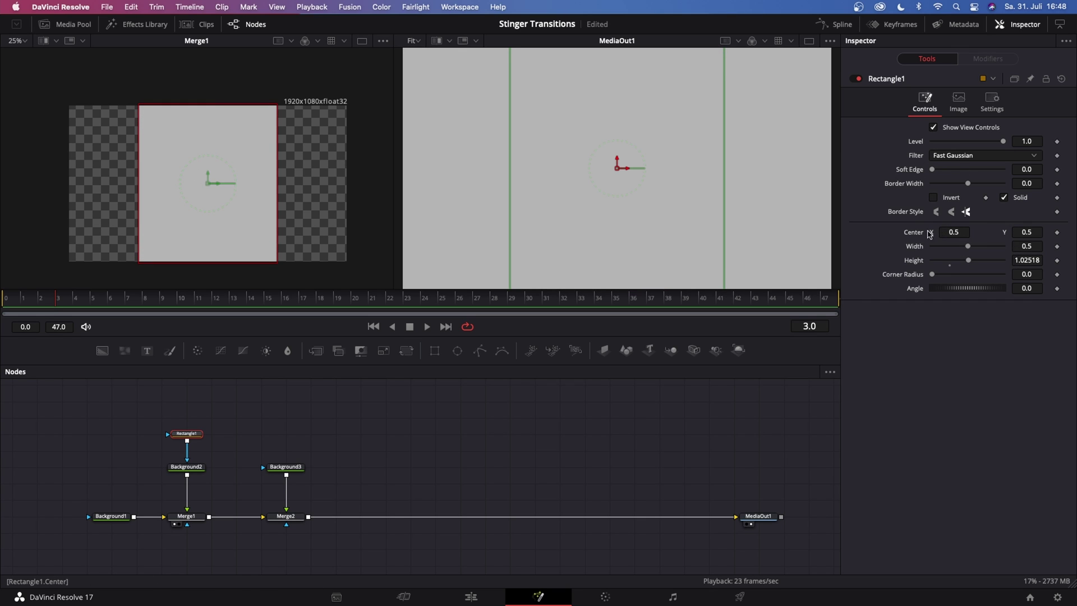
Set Rectangle1's Center X to 0.25 so the mask covers the left half of the frame
left_click(957, 232)
type("0.25")
key("Tab")
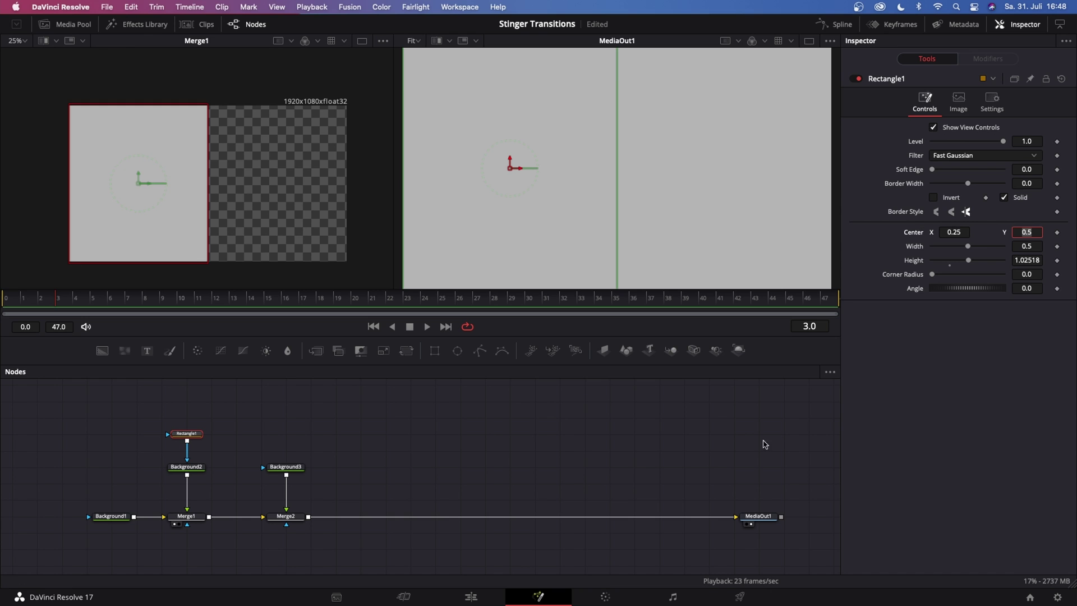
key("Return")
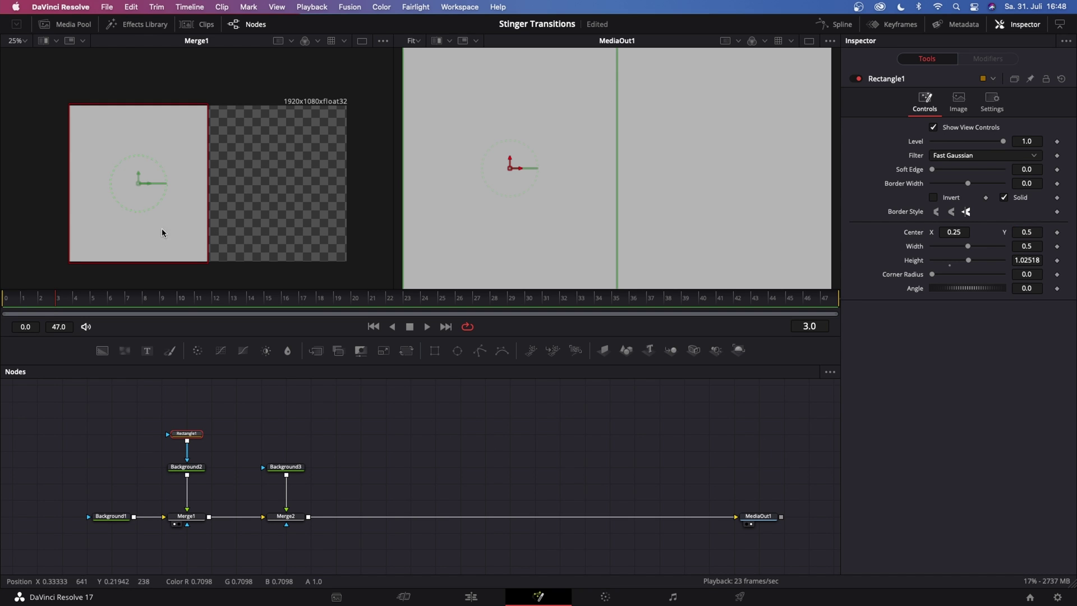
Mask Background3 with a Rectangle stretched to a height of about 1.03 and set its Center X to 0.75
left_click_drag(434, 355, 287, 470)
left_click_drag(644, 105, 652, 74)
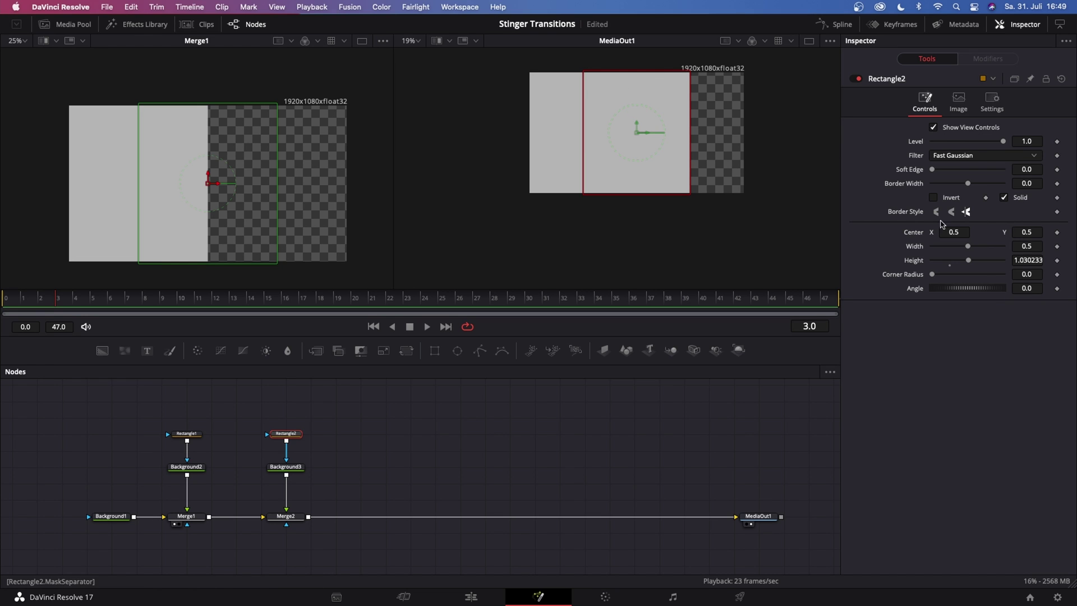
left_click(956, 231)
type("0.75")
key("Return")
Move both Background nodes and their Rectangle masks higher in the node graph, leaving room above the Merge nodes
left_click_drag(169, 421, 200, 459)
left_click_drag(269, 414, 297, 451)
left_click(411, 442)
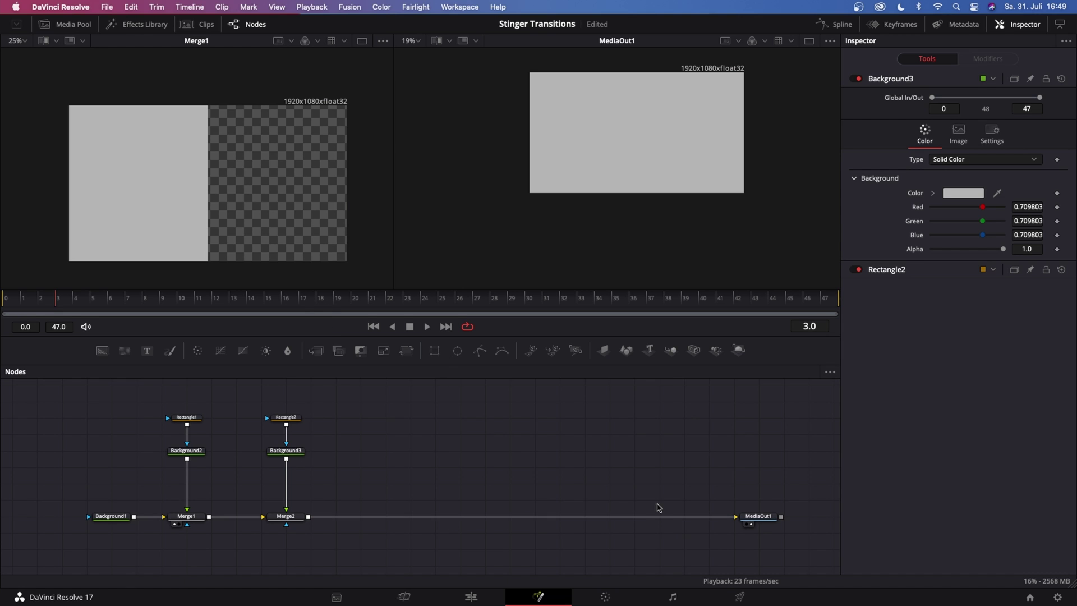
Insert a DVE node after Background2 and place it midway between Background2 and Merge1
left_click(187, 452)
key("shift+space")
type("DVE")
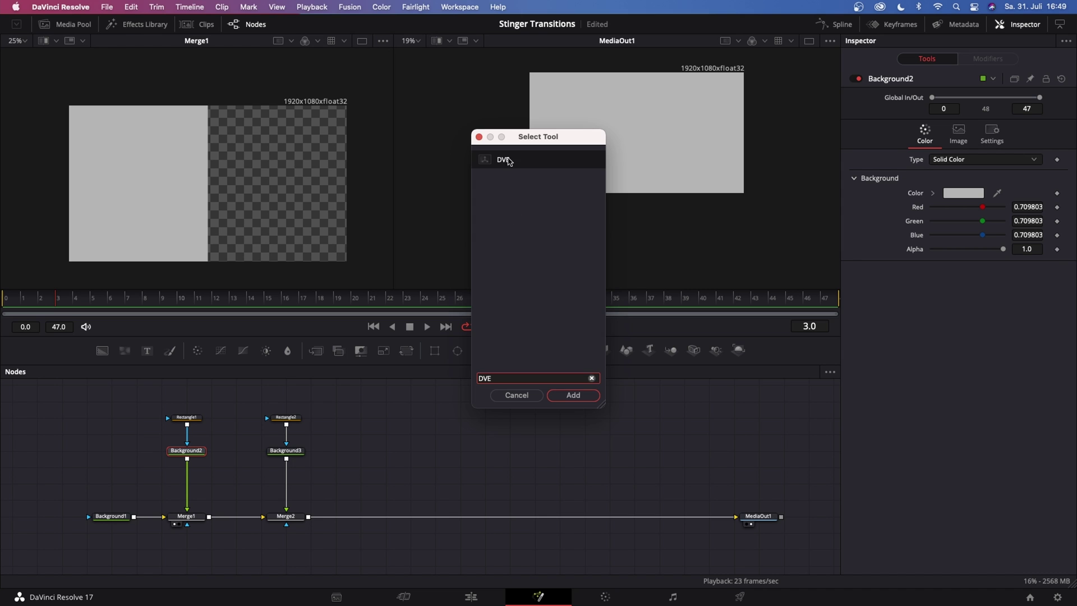
left_click(572, 395)
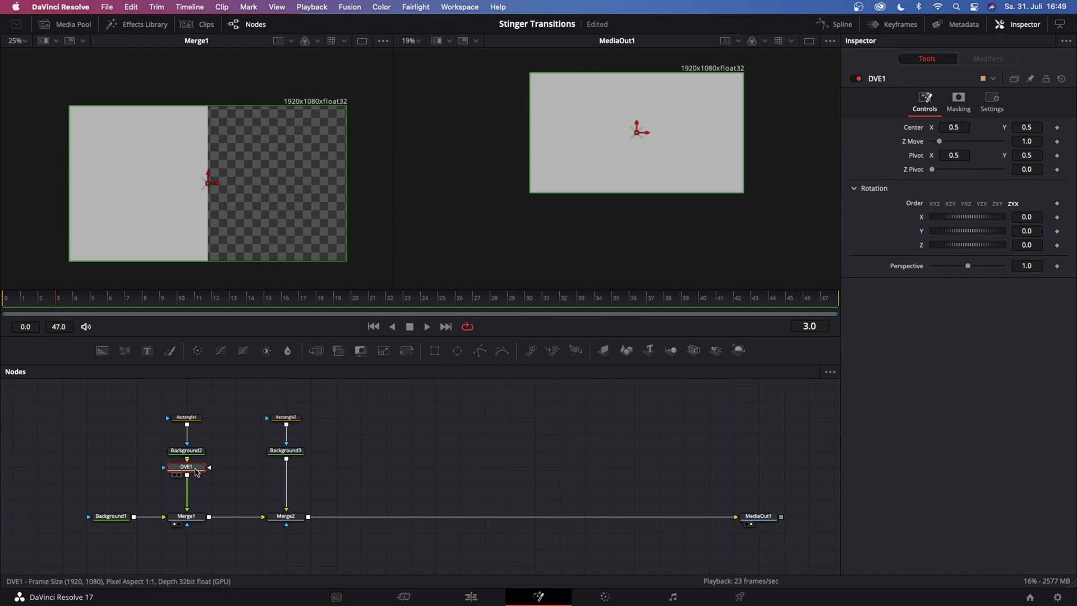
left_click_drag(195, 472, 187, 488)
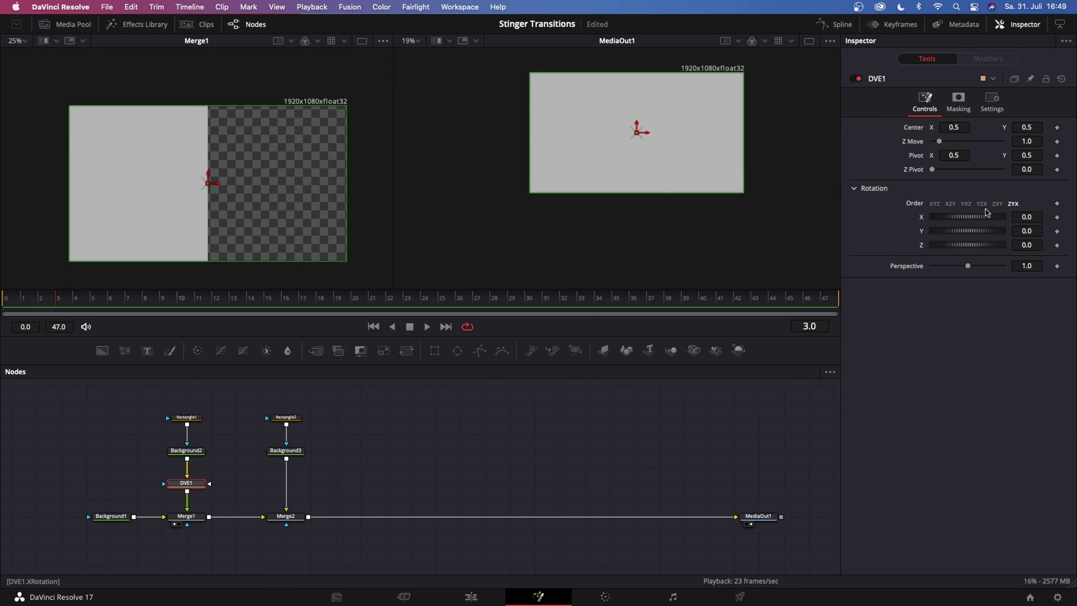
Set DVE1's Pivot X to 0.0 and its Y rotation to 90
left_click_drag(953, 155, 922, 155)
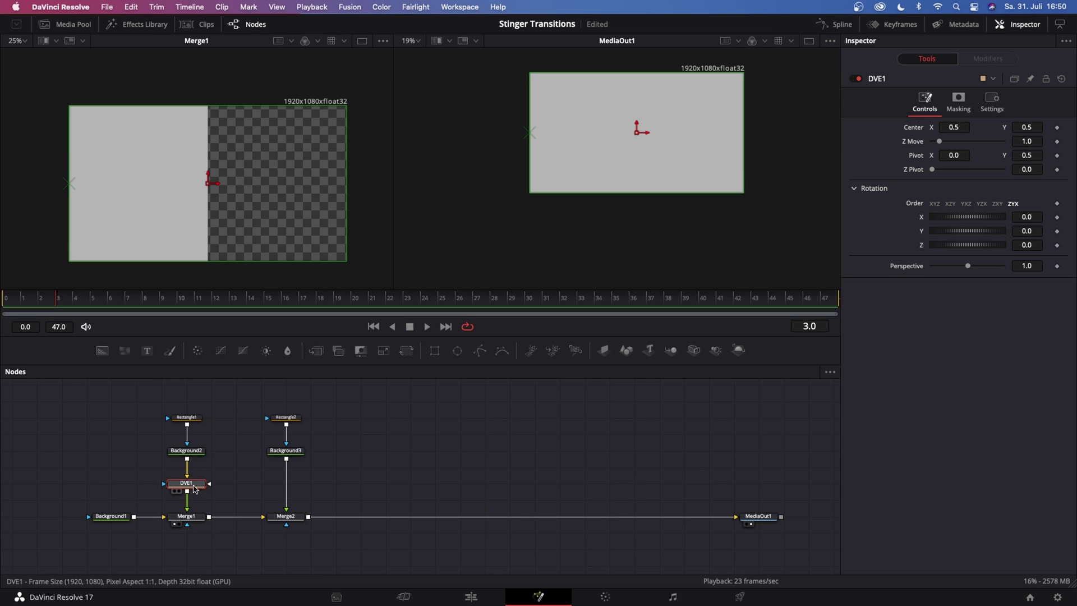
left_click_drag(954, 234, 972, 236)
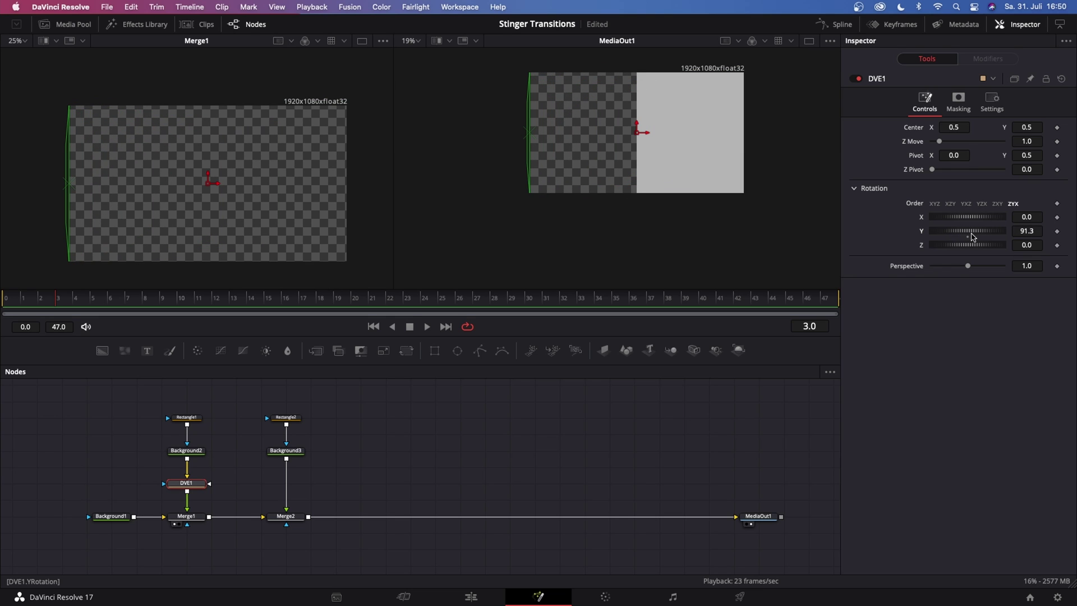
left_click(1027, 231)
type("90")
key("Tab")
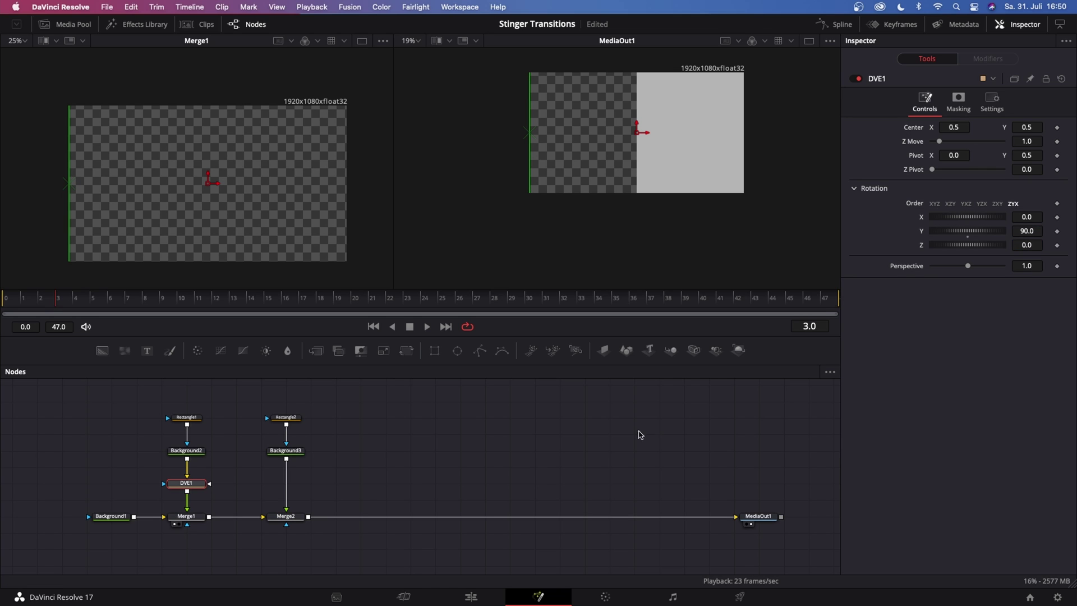
Keyframe DVE1's Y rotation of 90 at frame 0 and set it to 0 at frame 20
left_click(7, 302)
left_click(1057, 231)
left_click(355, 302)
left_click(1026, 231)
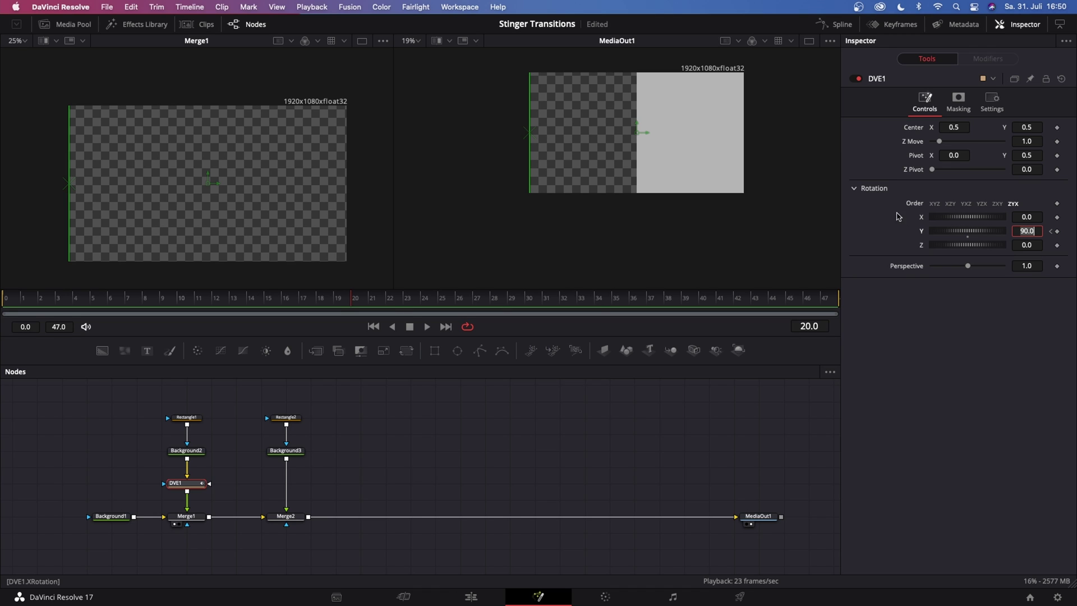
type("0")
key("Return")
Add a hold keyframe for DVE1's Y rotation at frame 32 and set the rotation to 90 at frame 47
left_click(531, 304)
left_click(563, 303)
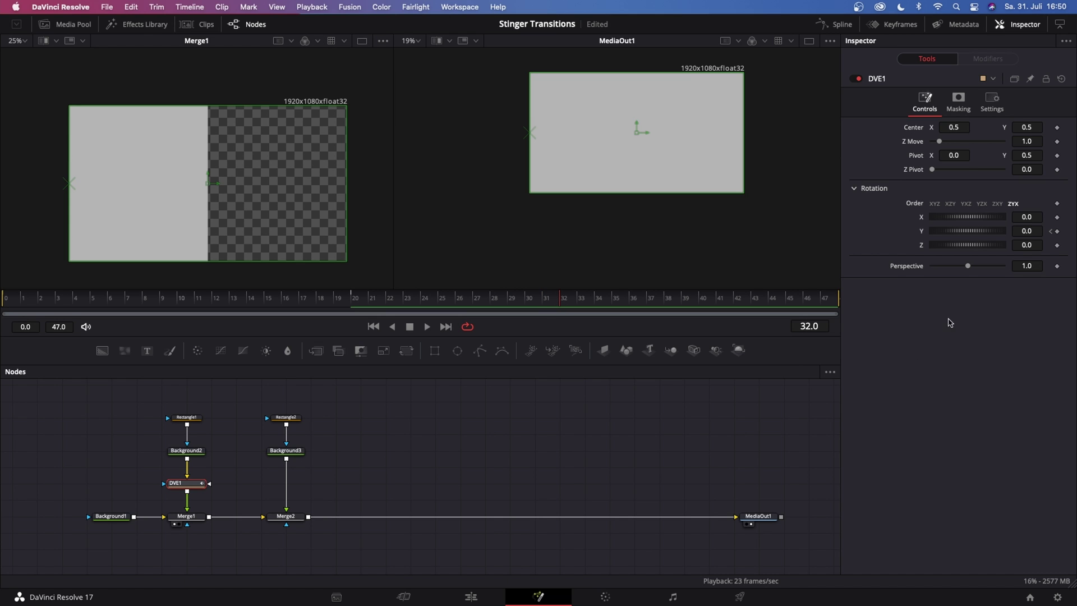
left_click(1057, 231)
left_click_drag(563, 302, 826, 302)
left_click(1035, 232)
type("-90")
key("Return")
type("90")
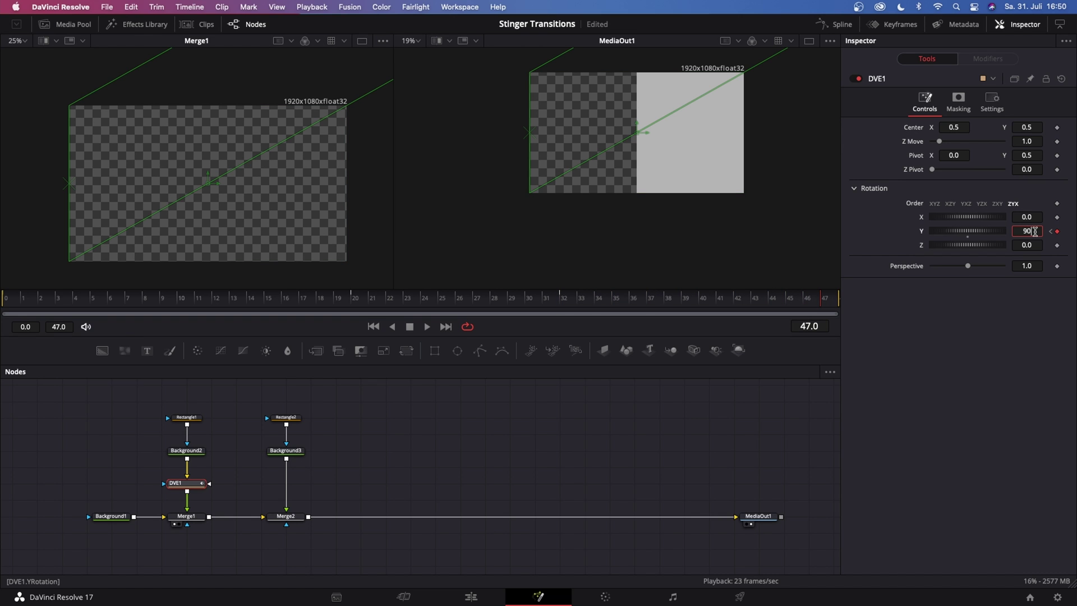
key("Tab")
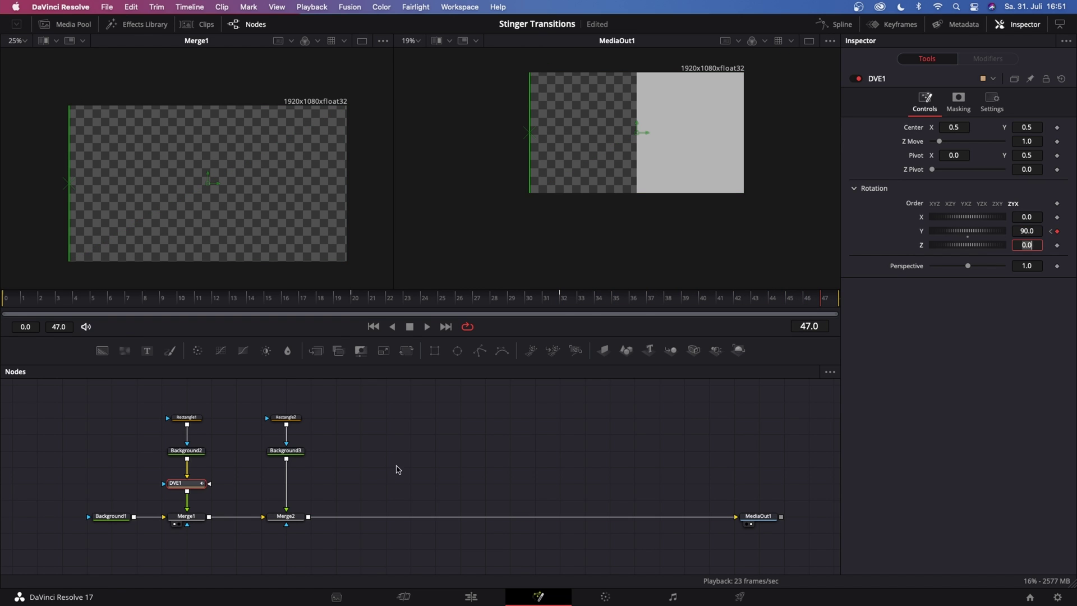
Play the composition from the start to examine how the left panel swings in and out
key("Home")
left_click(428, 327)
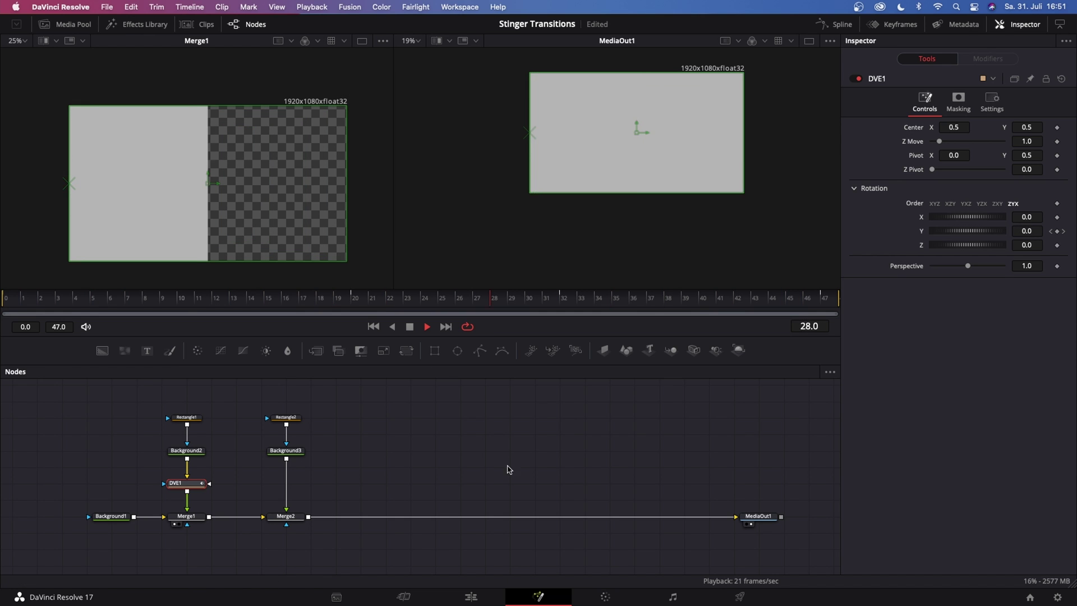
key("space")
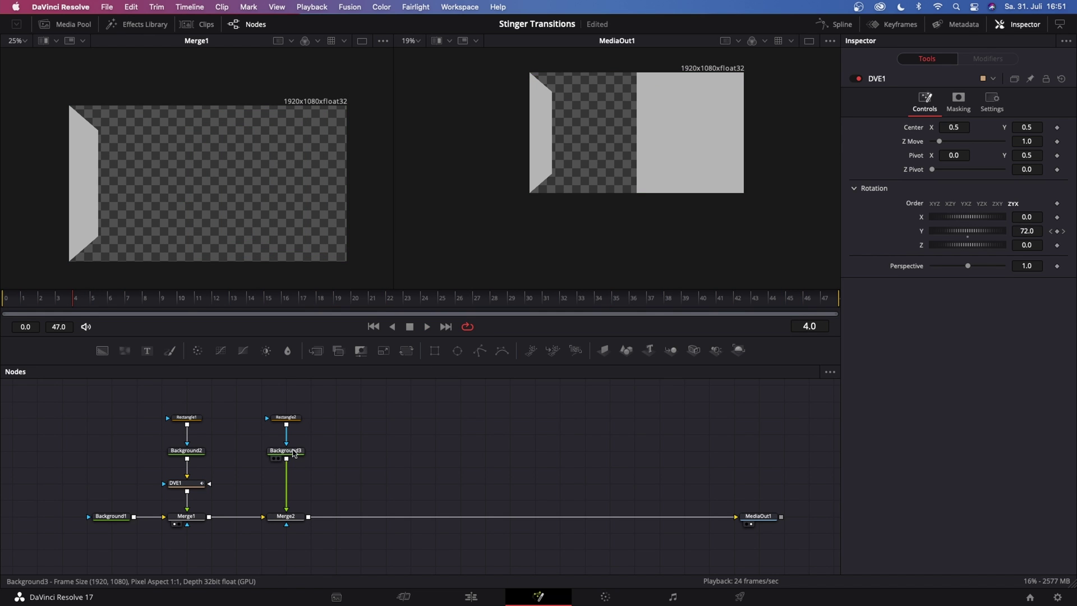
Insert a DVE node between Background3 and Merge2 and set its Pivot X to 1
left_click(294, 453)
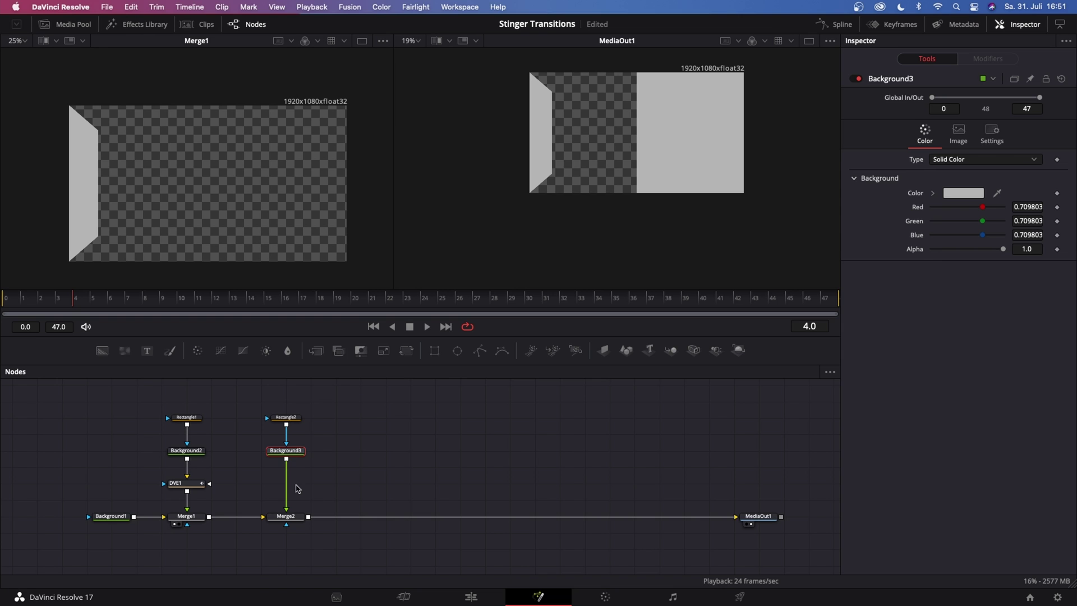
key("shift+space")
type("DVE")
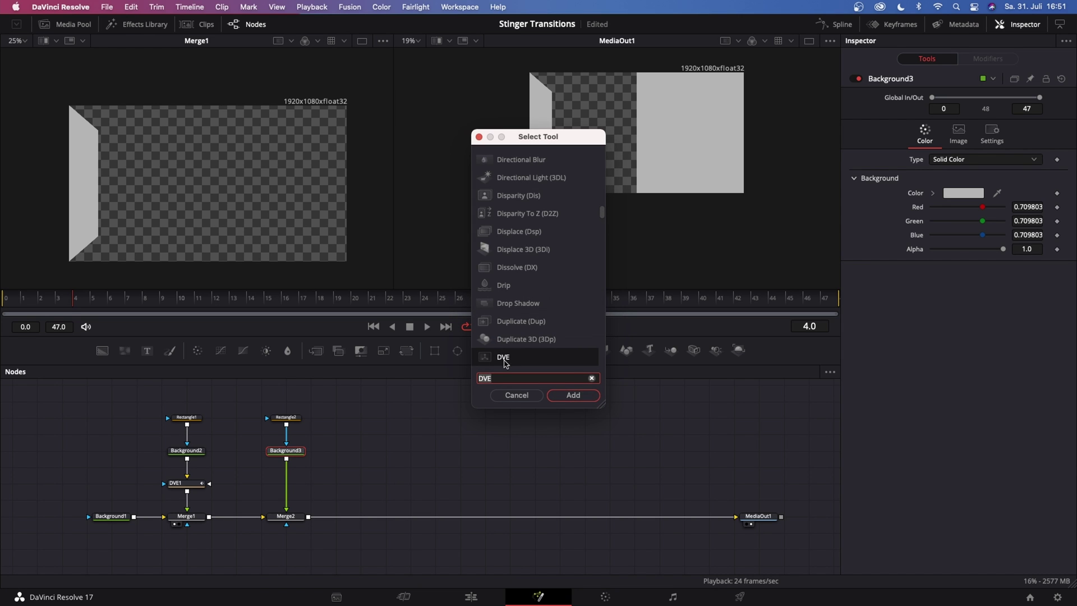
left_click(573, 400)
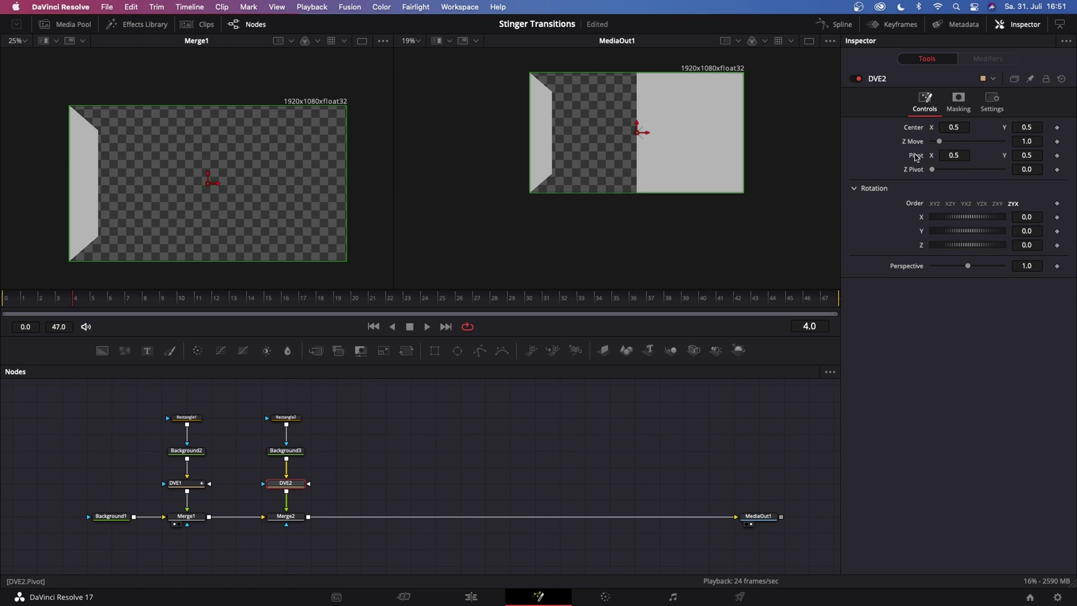
left_click(957, 154)
type("1")
key("Return")
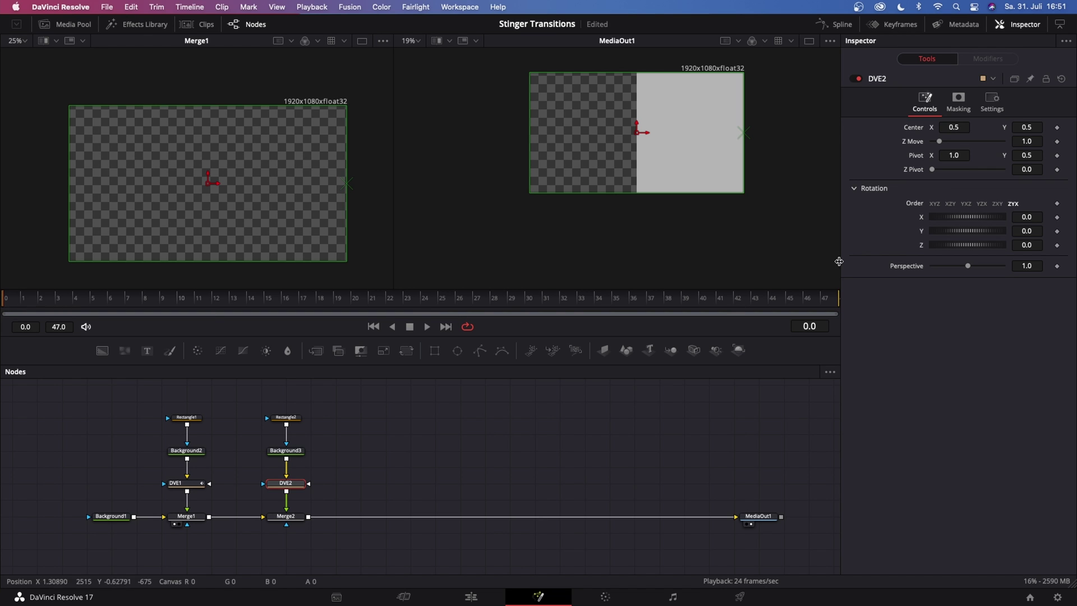
Keyframe DVE2's Y rotation at frame 0 with a value of -90
left_click(1056, 231)
left_click(1037, 231)
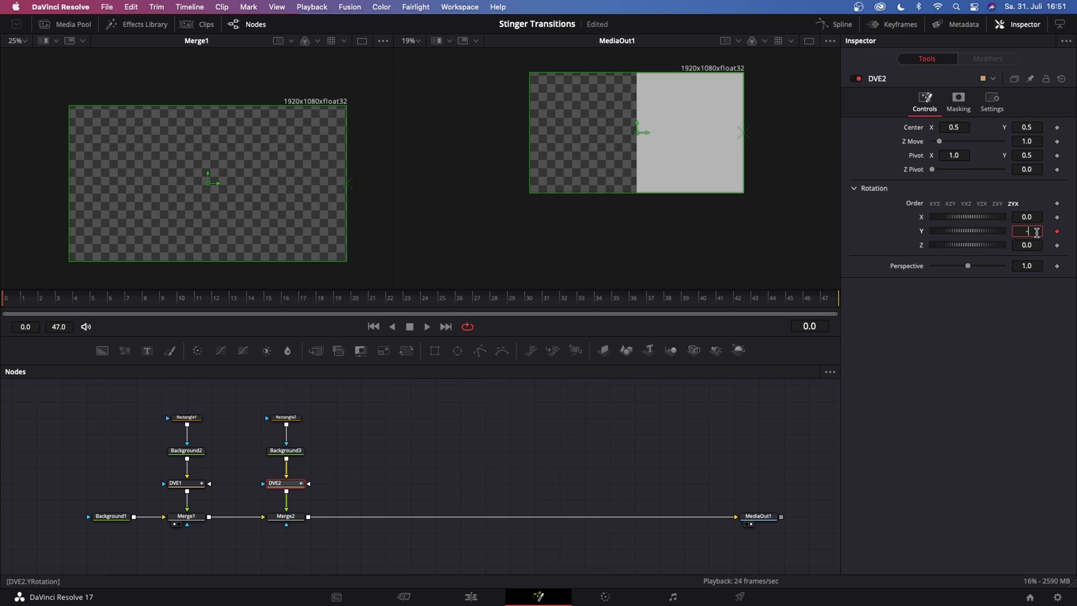
type("-90")
key("Tab")
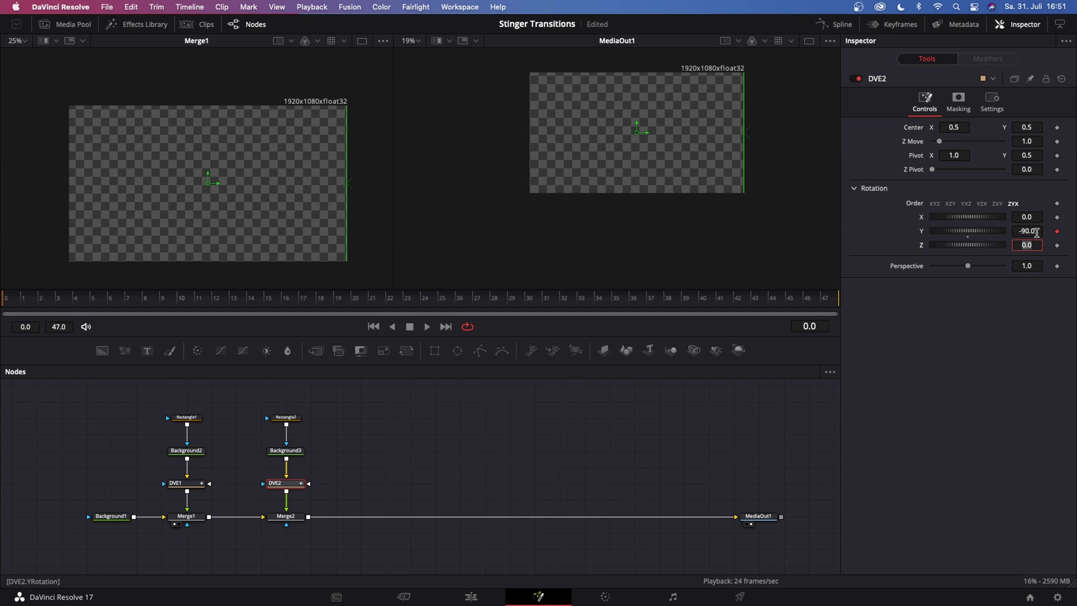
Set DVE2's Y rotation to 0 at frame 20, matching the timing of DVE1's keyframe
left_click(194, 482)
left_click(296, 484)
left_click(354, 305)
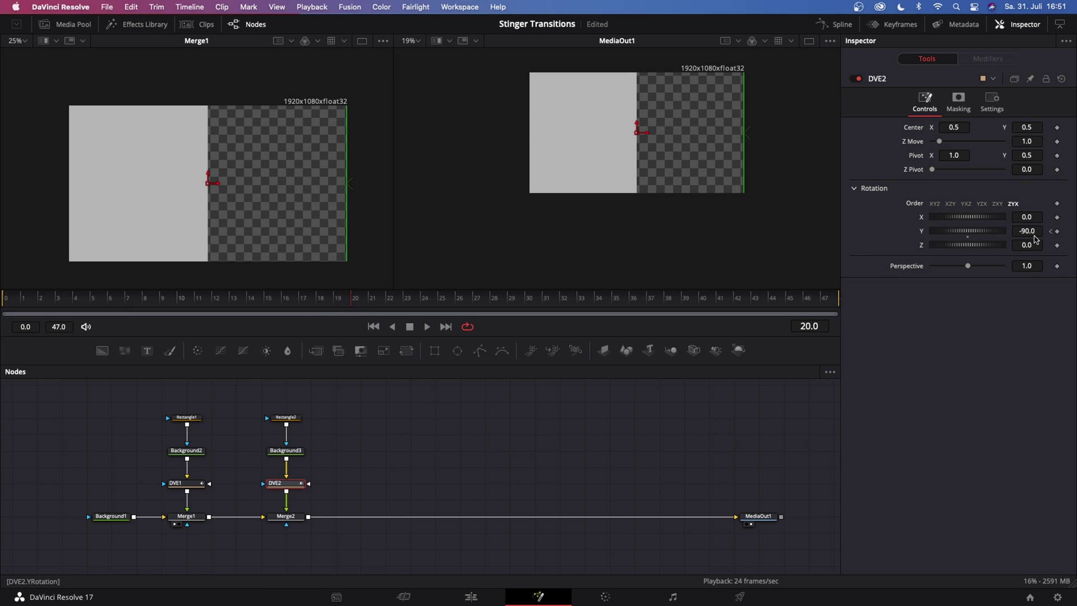
left_click(1036, 231)
type("0")
key("Tab")
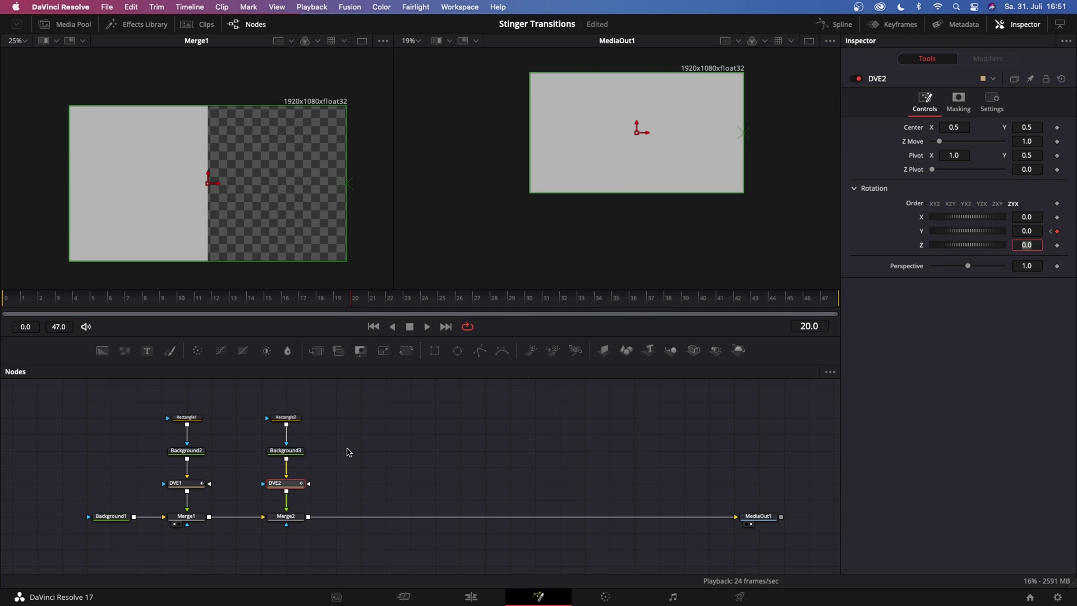
Keyframe DVE2's Y rotation at 0 on frame 32 and at -90 on frame 47, matching DVE1's timing
left_click(185, 482)
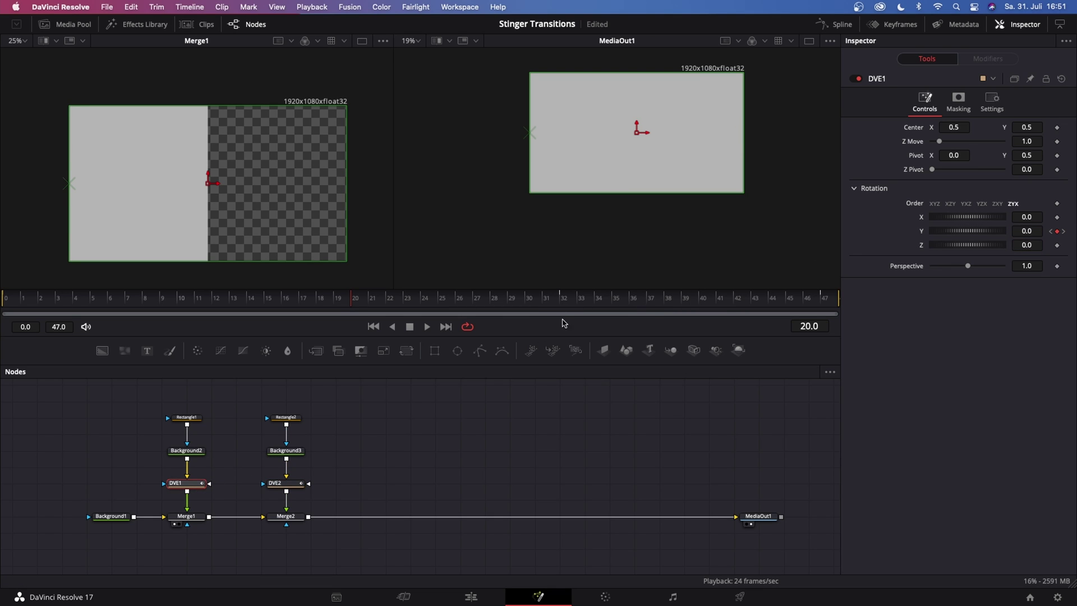
left_click(293, 485)
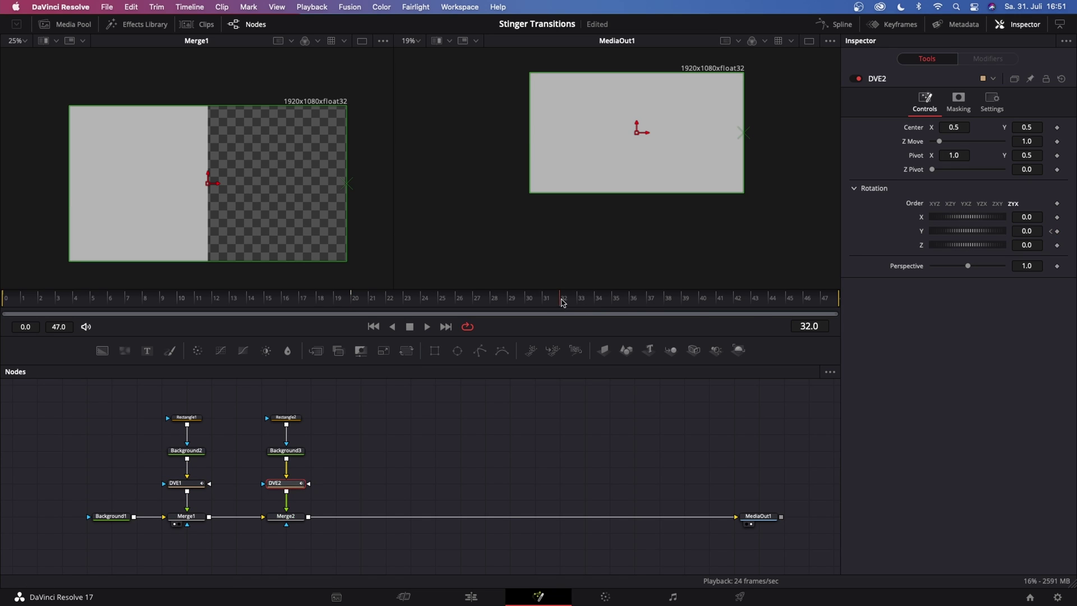
left_click(1057, 232)
left_click(825, 301)
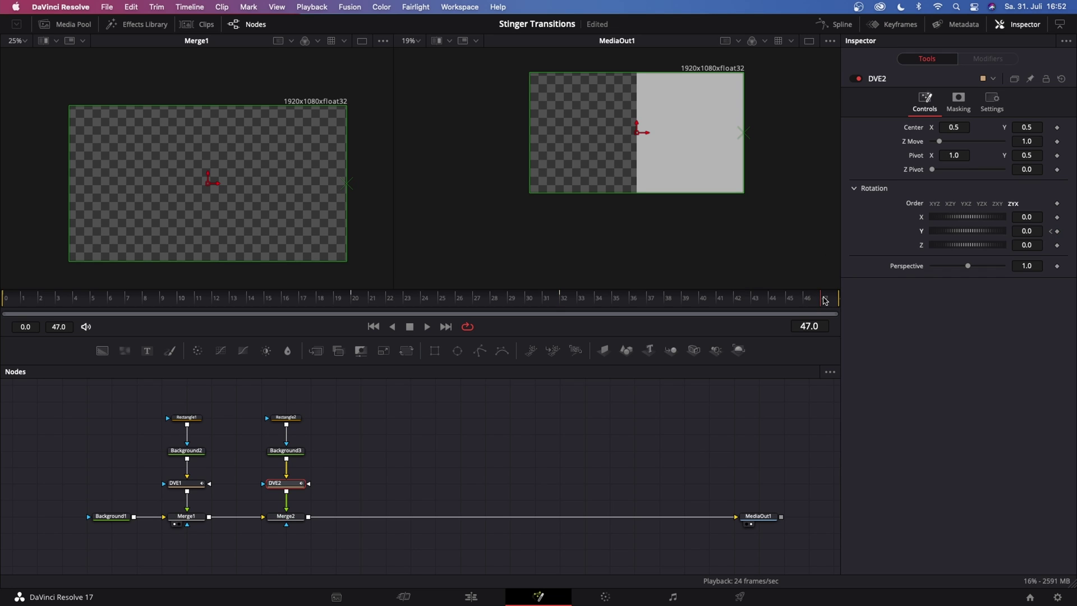
left_click(1034, 234)
key("Tab")
Scrub and play the composition to examine how both panels swing closed and open together
left_click(2, 297)
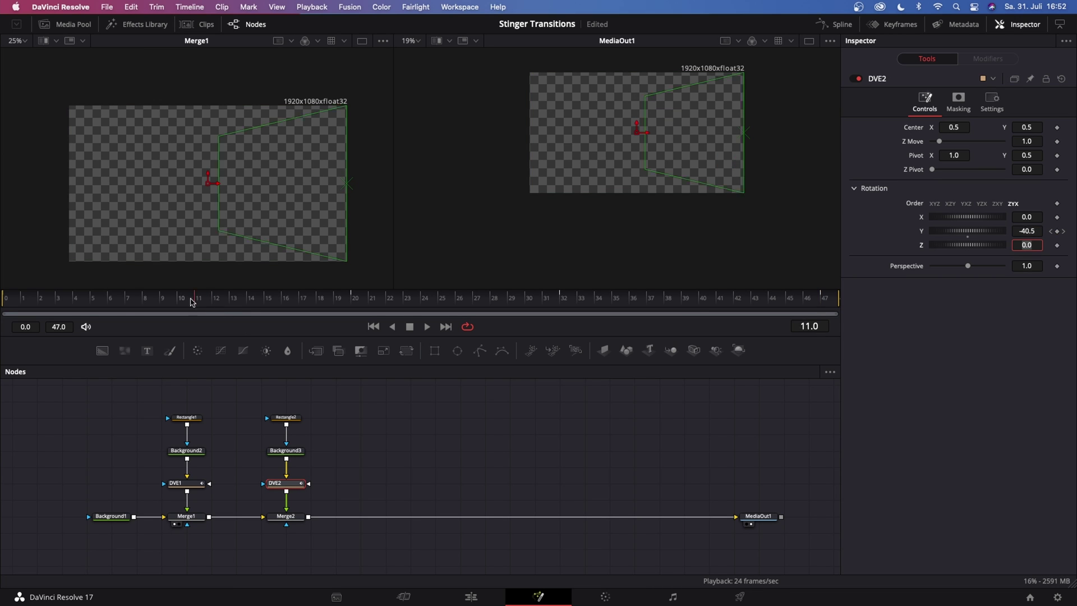
left_click(427, 327)
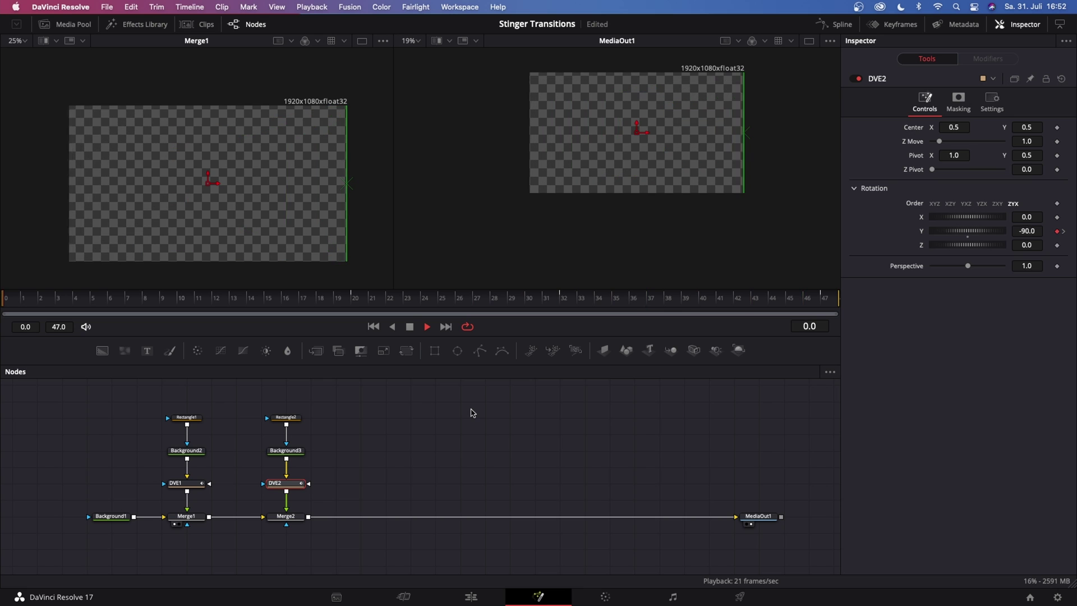
key("space")
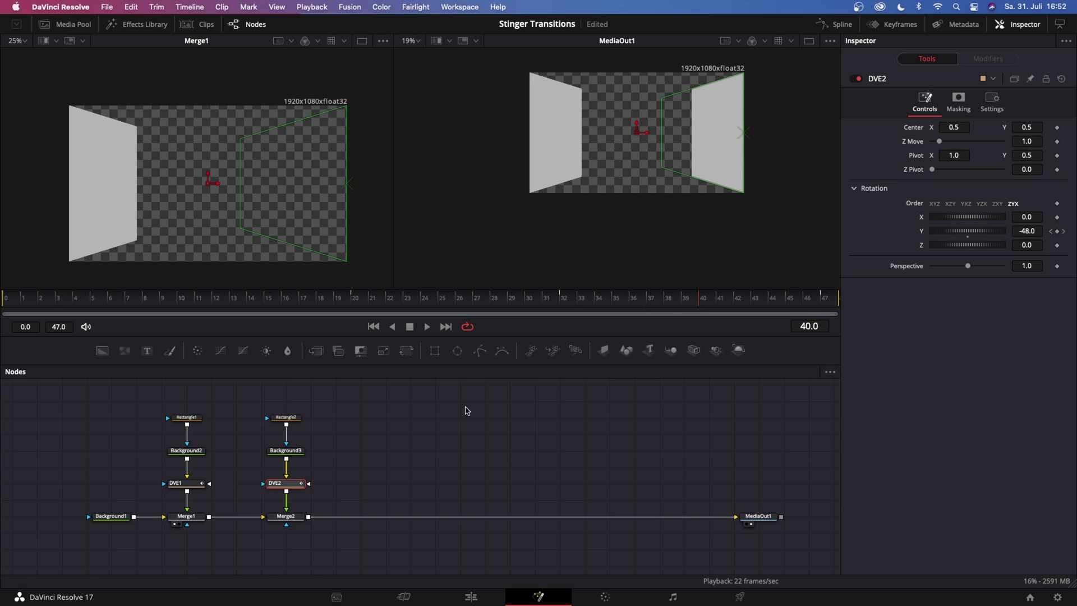
Insert a Shadow node after Merge2, set its Softness to 0.05 and check the shadow with the panels partly open and closed
left_click(361, 303)
left_click(289, 517)
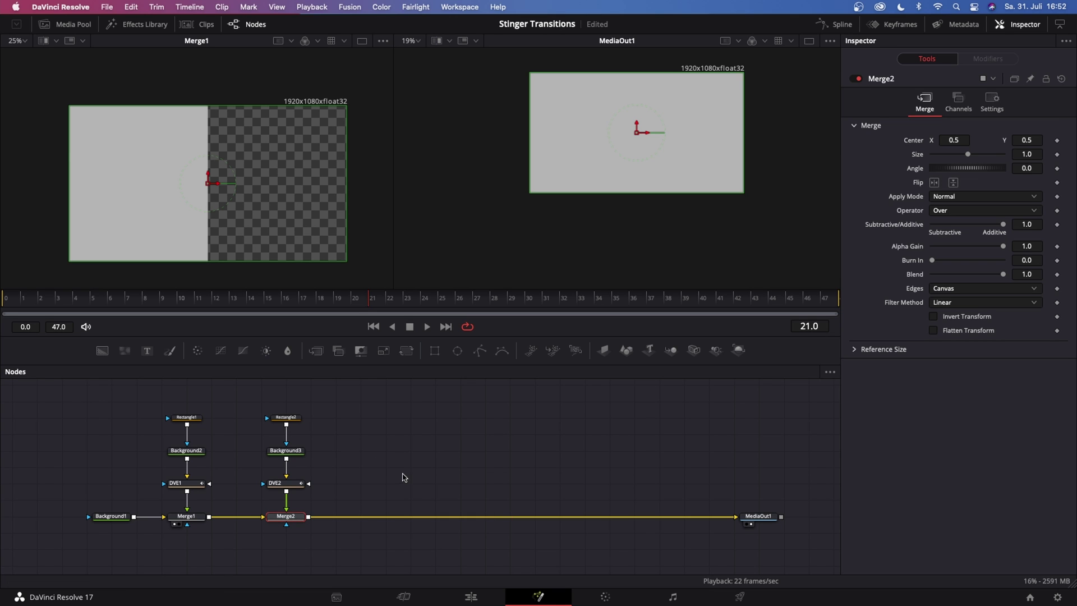
key("shift+space")
type("DVE")
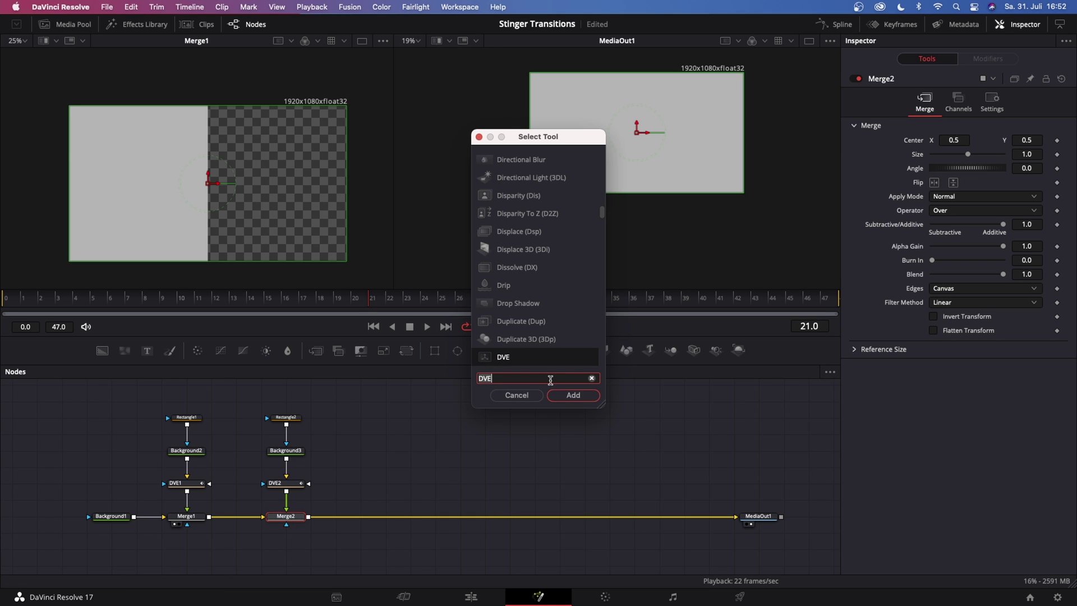
type("shadow")
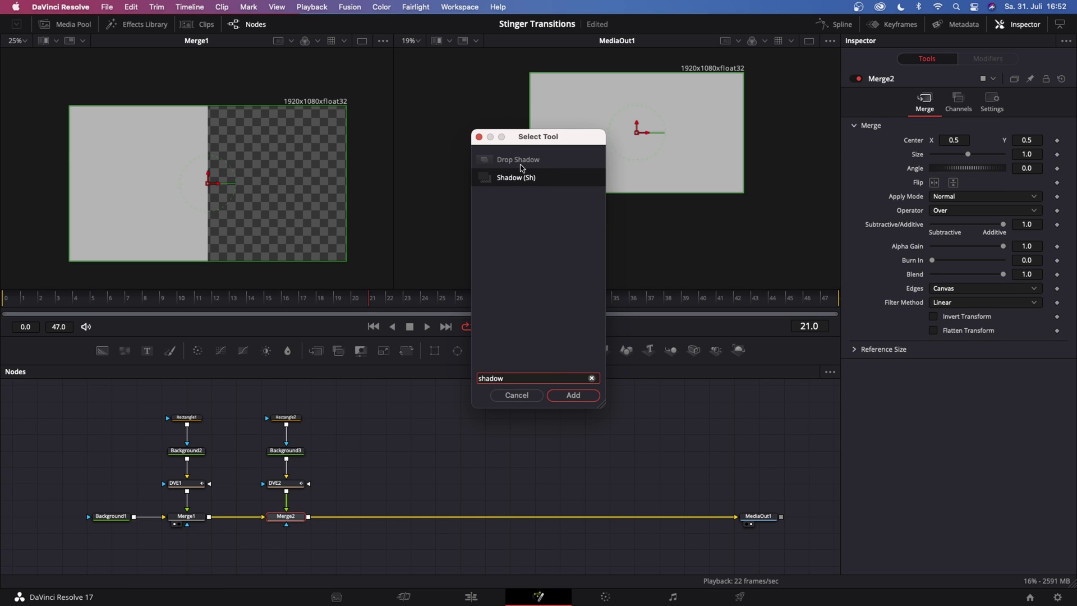
left_click(573, 395)
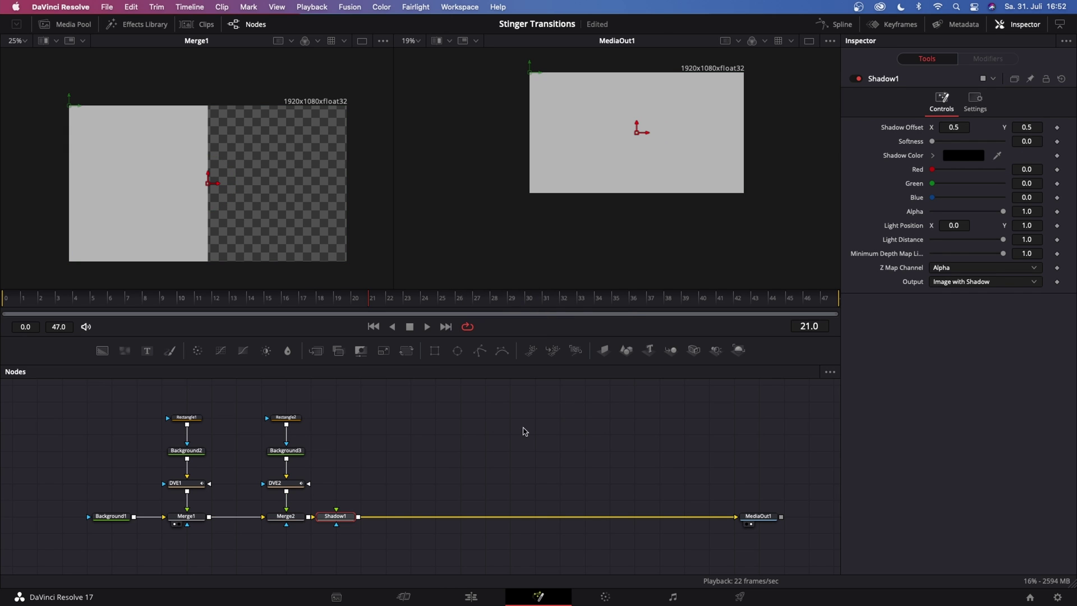
left_click(217, 298)
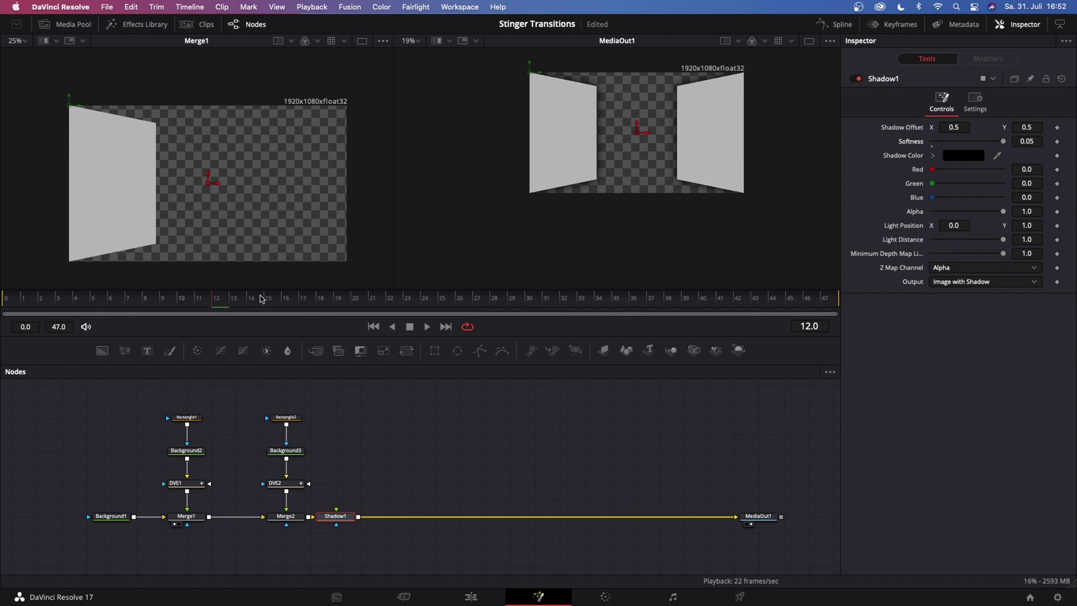
key("ctrl+f")
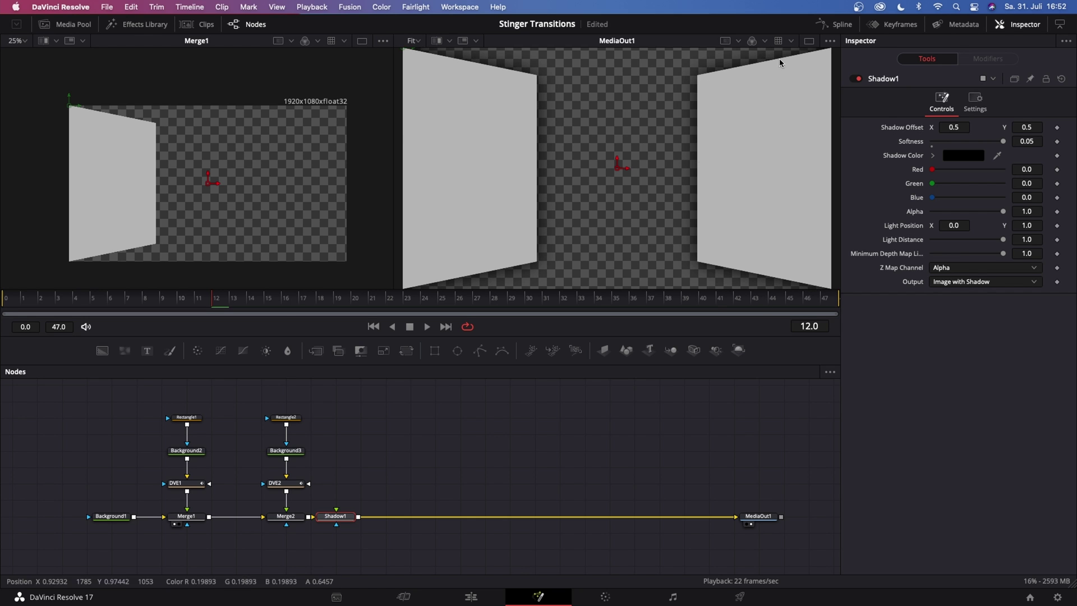
left_click_drag(289, 301, 375, 303)
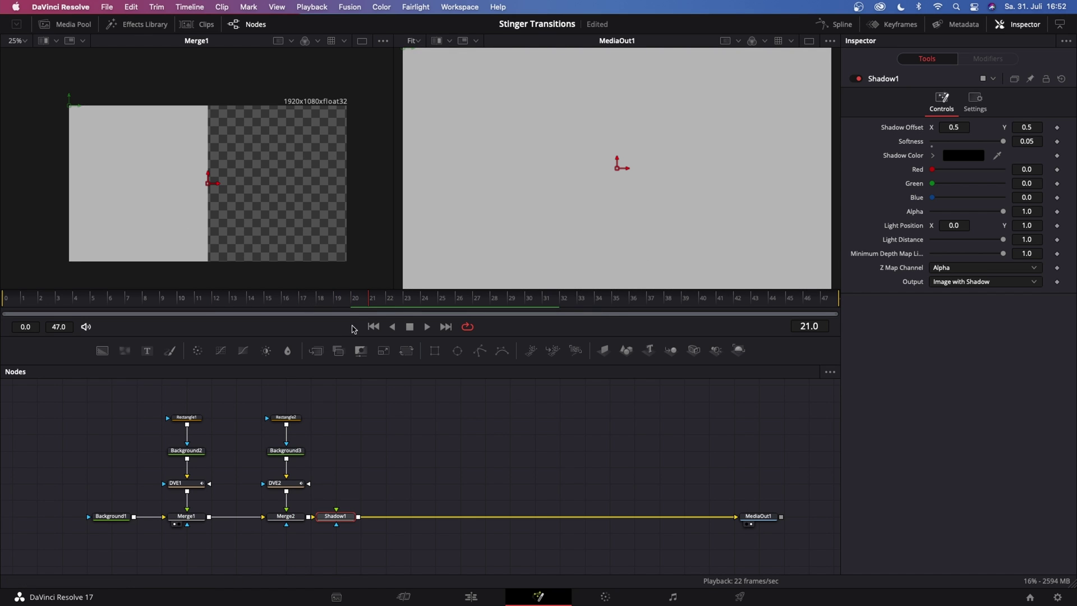
Replace the Shadow node after Merge2 with one between DVE2 and Merge2, with its Softness set to 0.05
left_click_drag(357, 516, 381, 519)
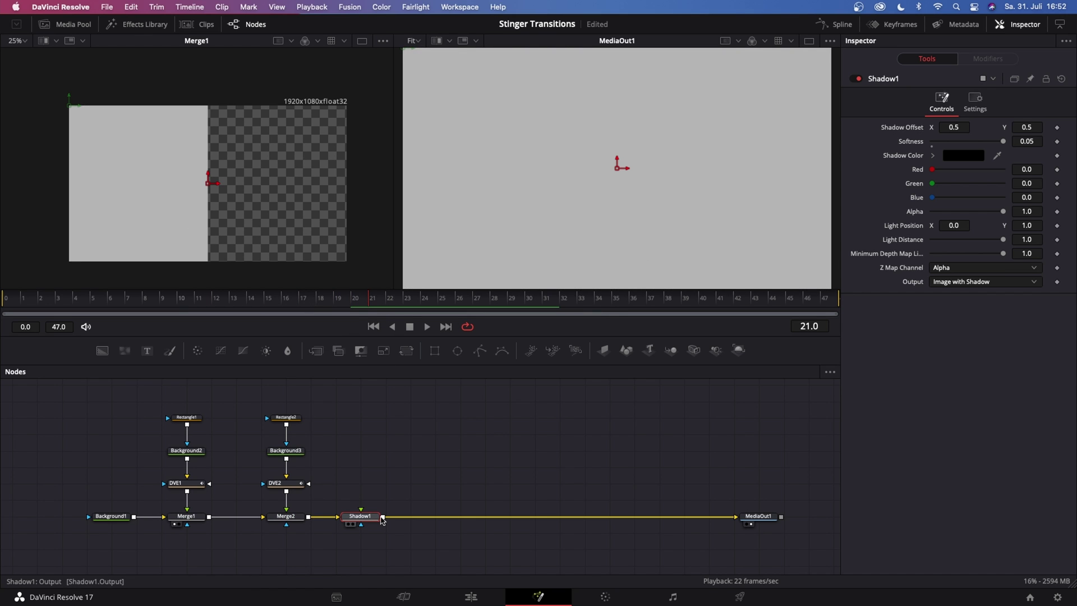
key("Delete")
left_click_drag(267, 420, 297, 474)
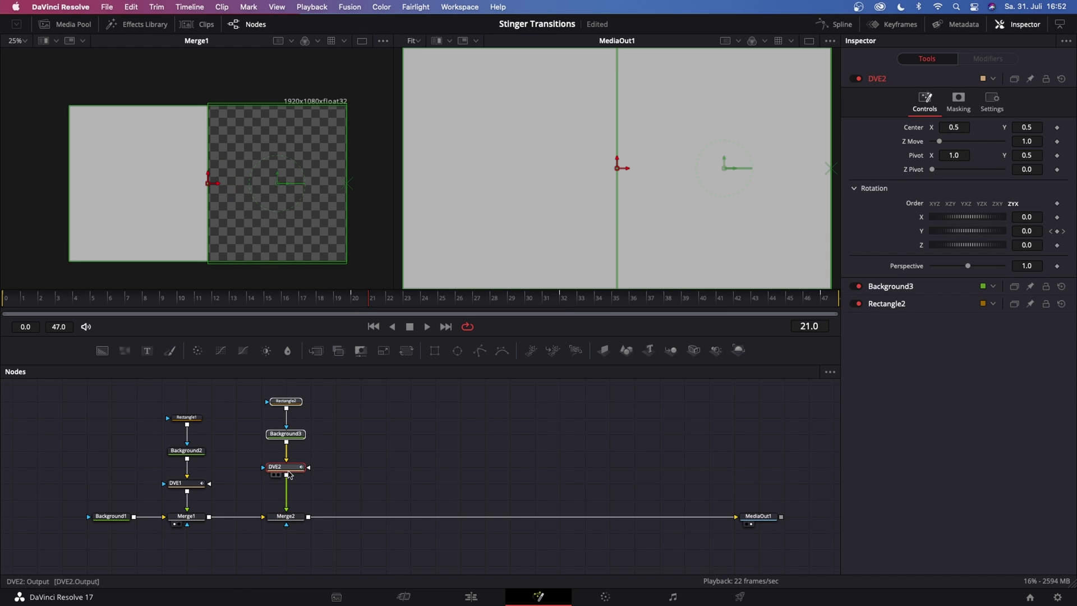
left_click(286, 474)
left_click(289, 471)
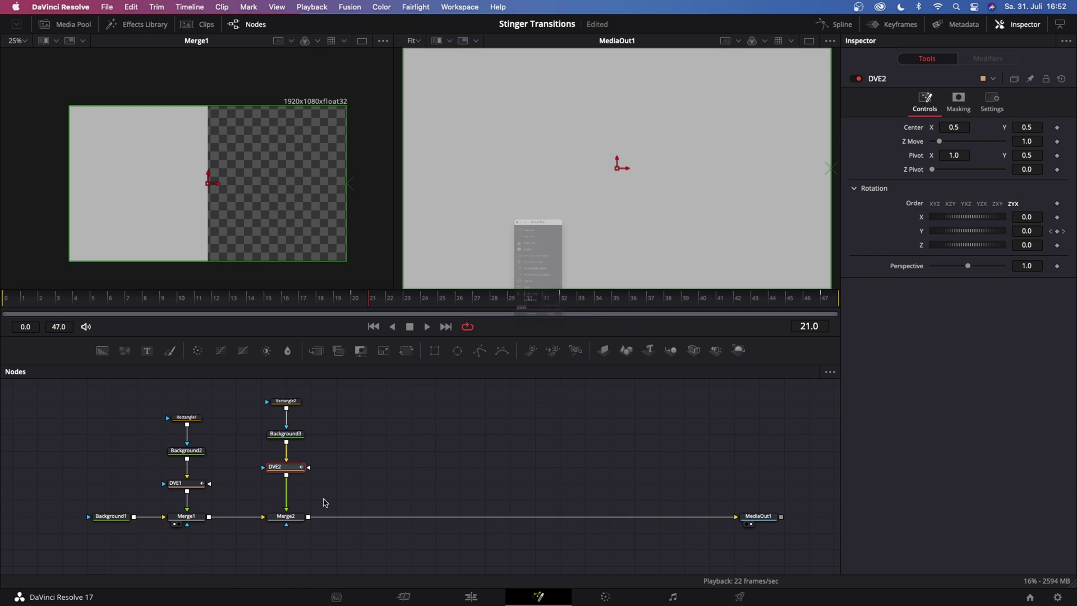
key("shift+space")
left_click(555, 397)
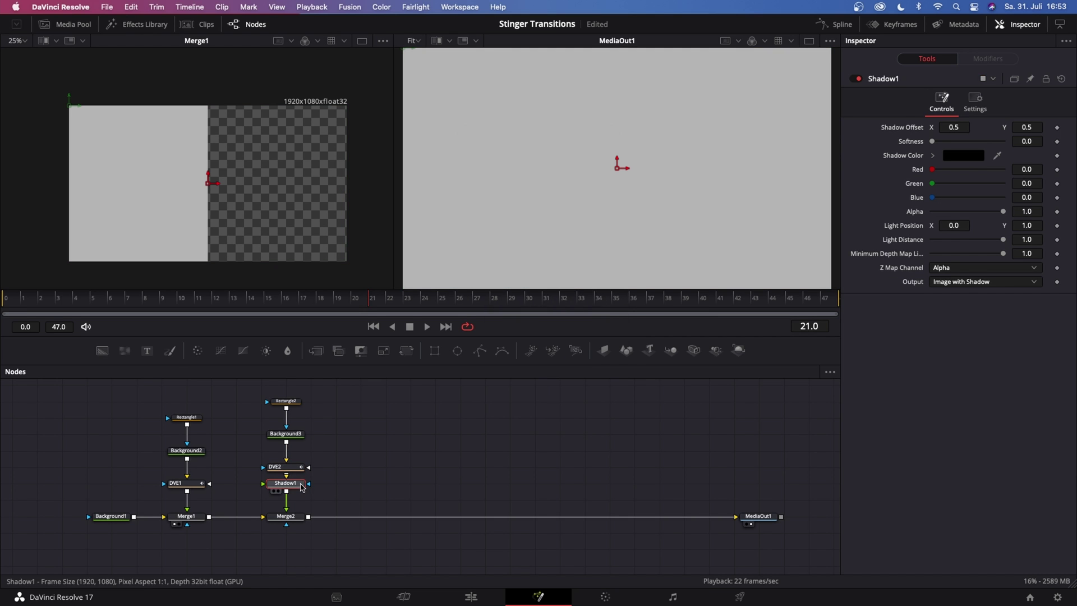
left_click_drag(932, 144, 1004, 141)
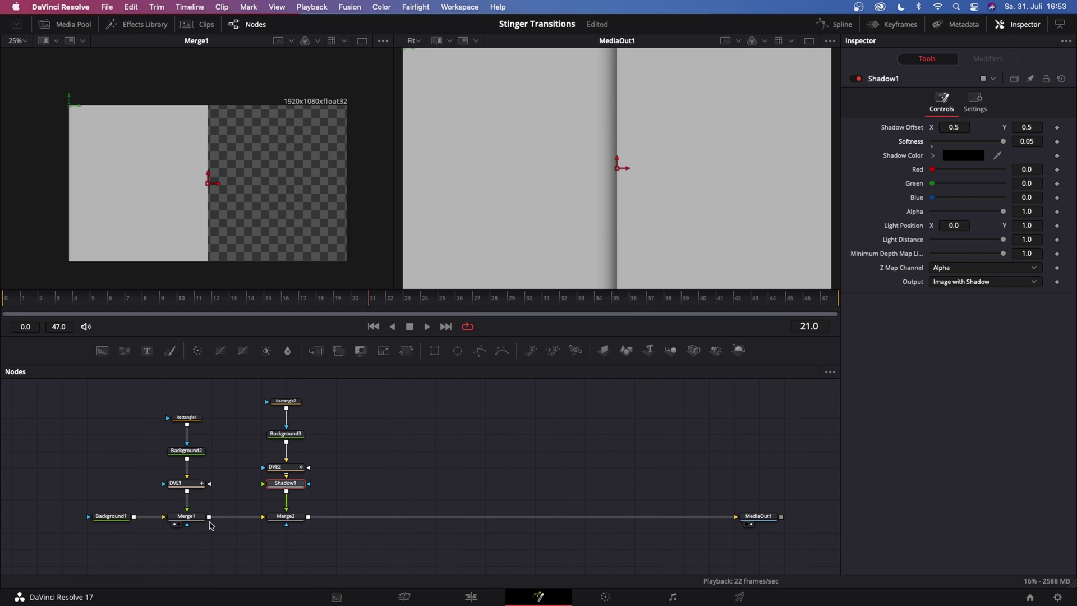
Insert a Shadow node between DVE1 and Merge1 with Softness 0.05 and check both panels' shadows across the animation
mouse_move(162, 383)
left_mouse_down()
mouse_move(216, 489)
mouse_move(198, 471)
left_mouse_up()
left_click(191, 471)
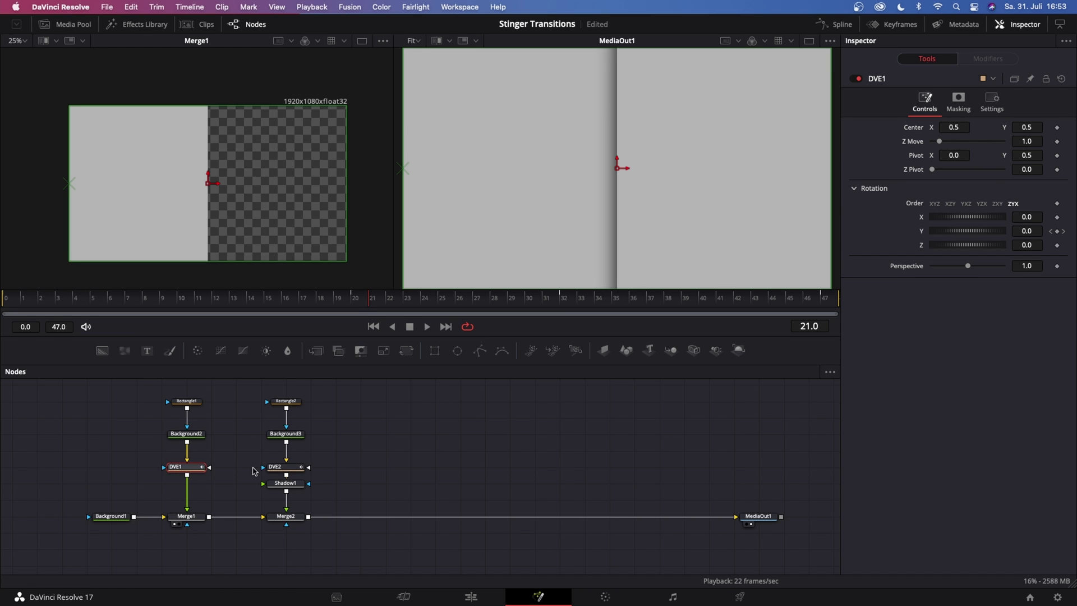
key("shift+space")
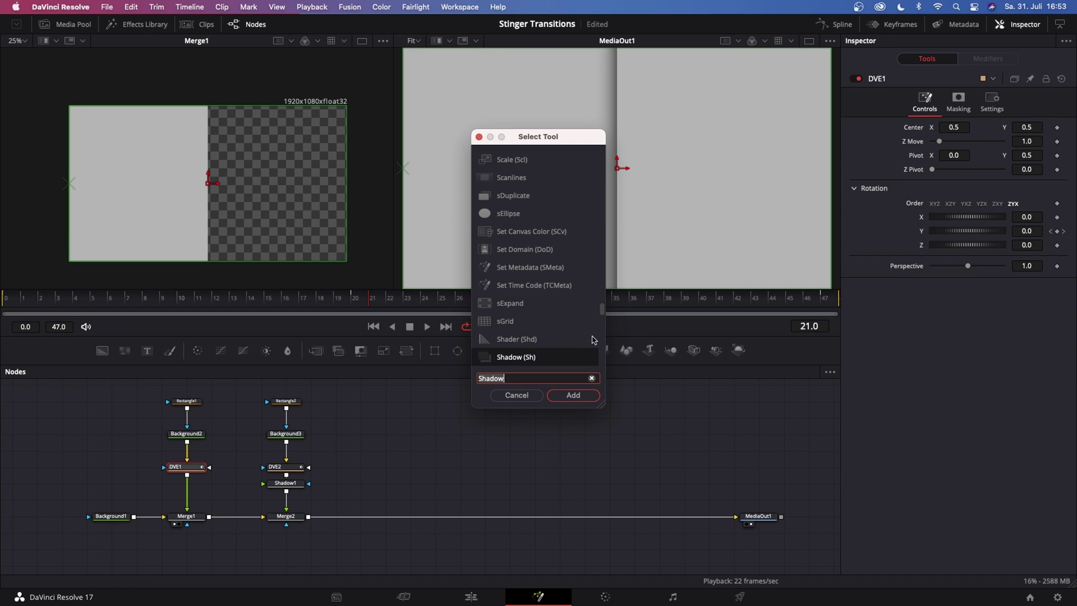
left_click(572, 396)
left_click_drag(932, 141, 1004, 142)
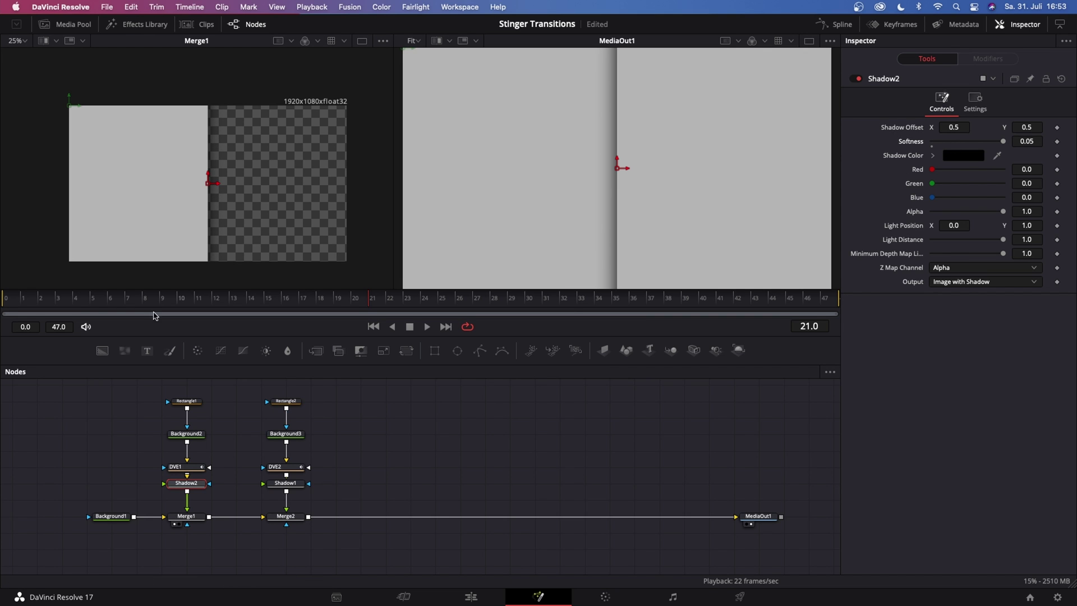
left_click_drag(77, 303, 457, 303)
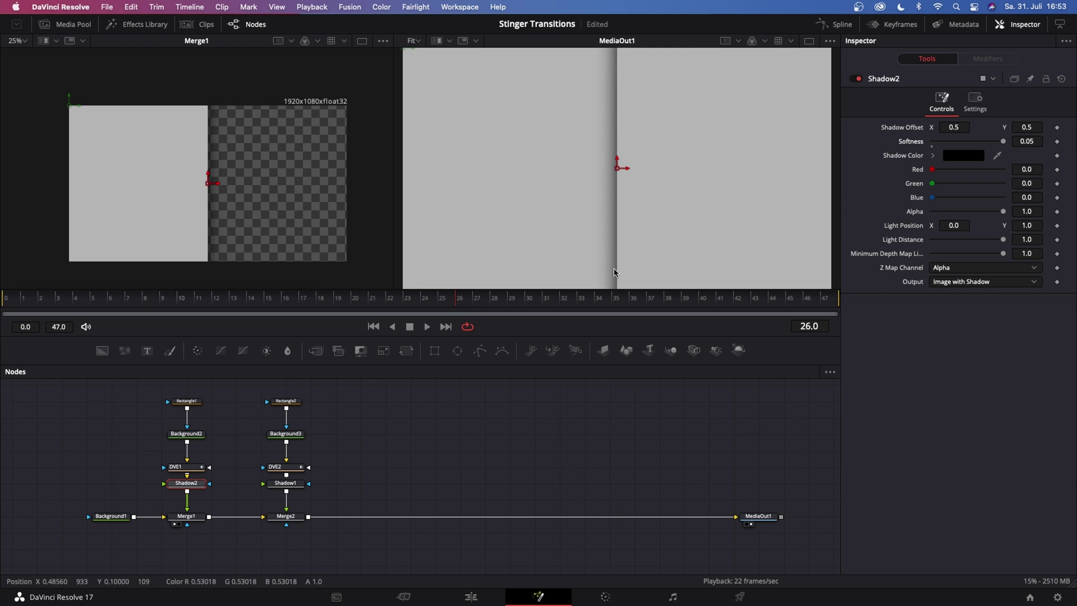
Replace the two Shadow nodes below DVE1 and DVE2 with a single Shadow node after Merge2
left_click_drag(150, 490, 315, 488)
key("Delete")
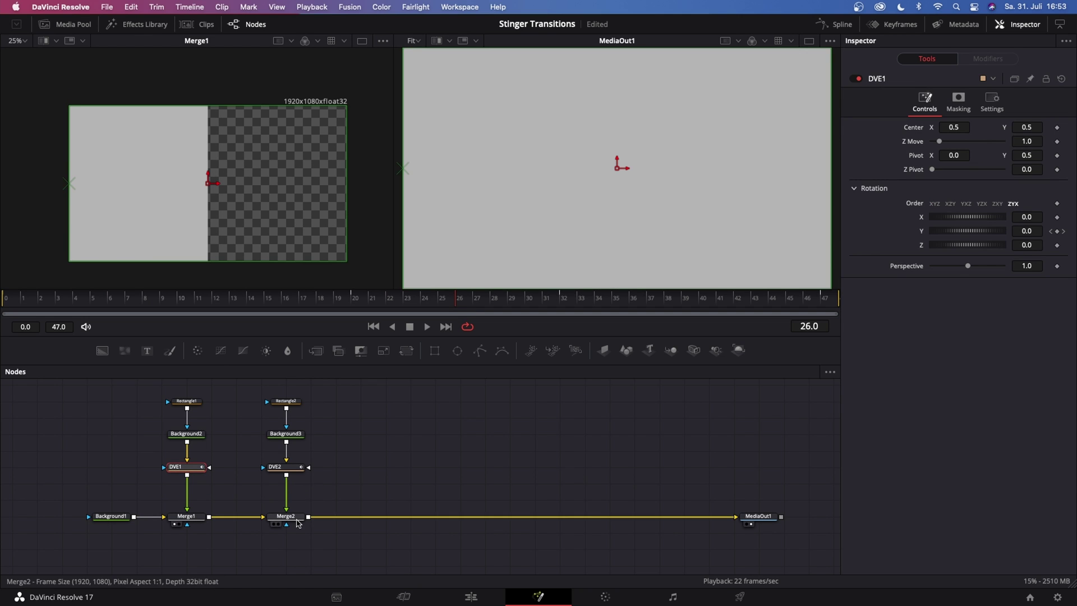
left_click(286, 516)
key("shift+space")
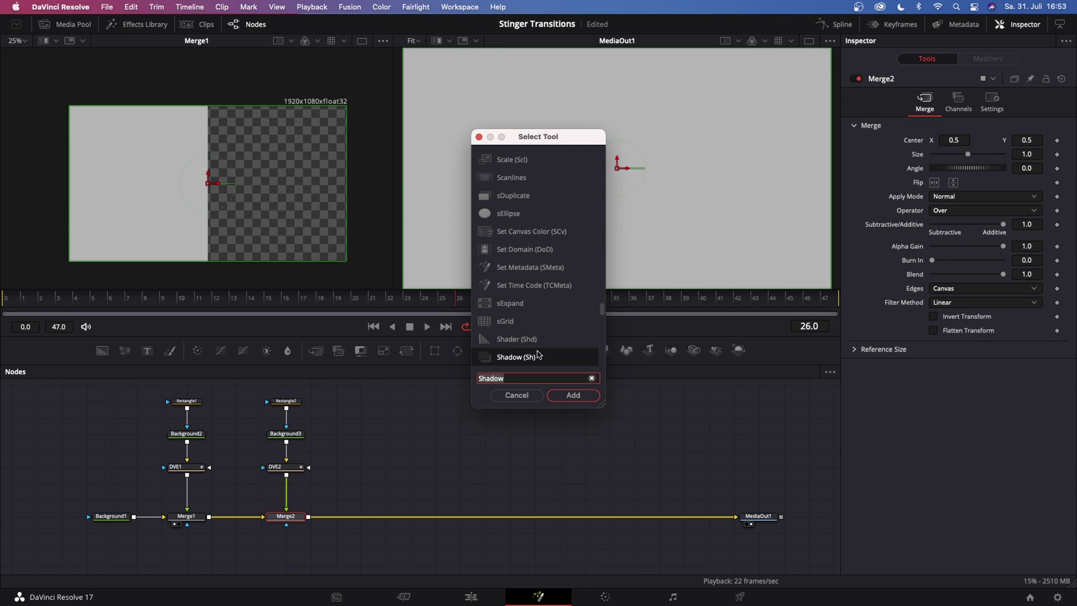
left_click(572, 395)
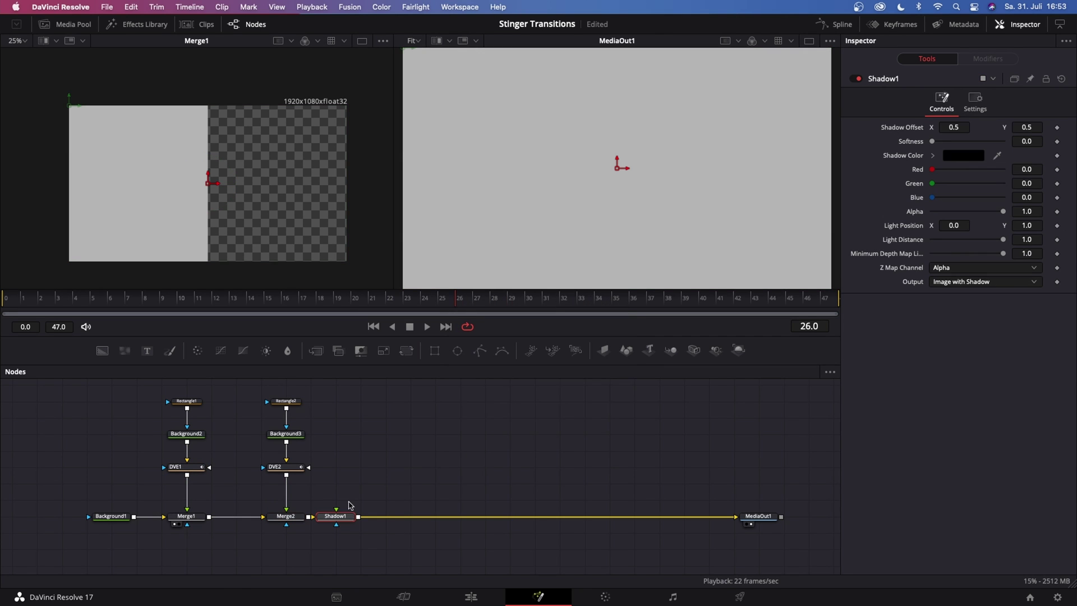
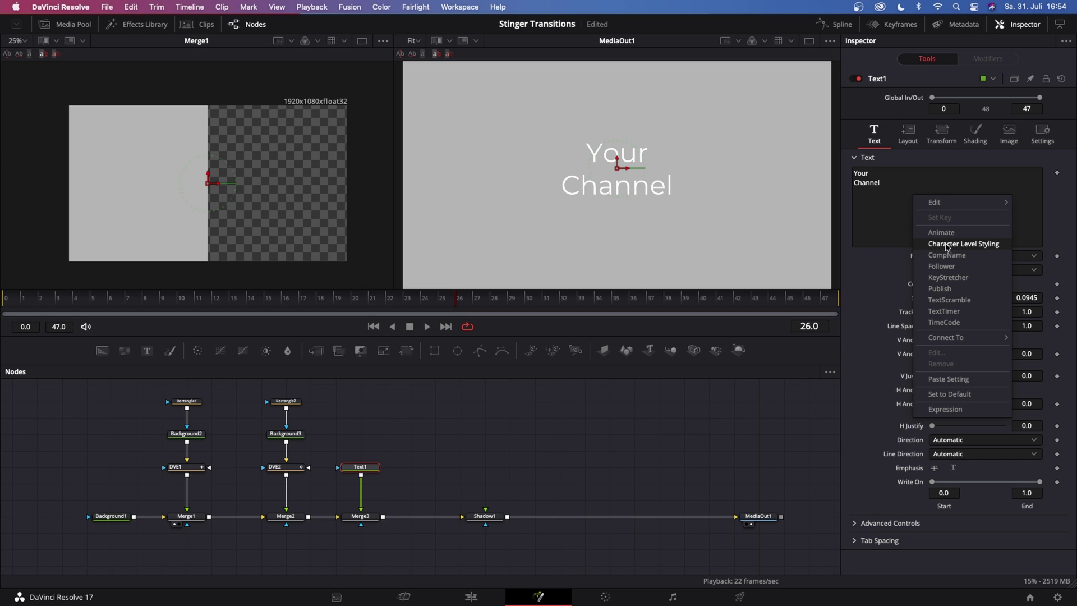
Add a Character Level Styling modifier to Text1 and select the word "Channel" in the viewer for styling
left_click(947, 246)
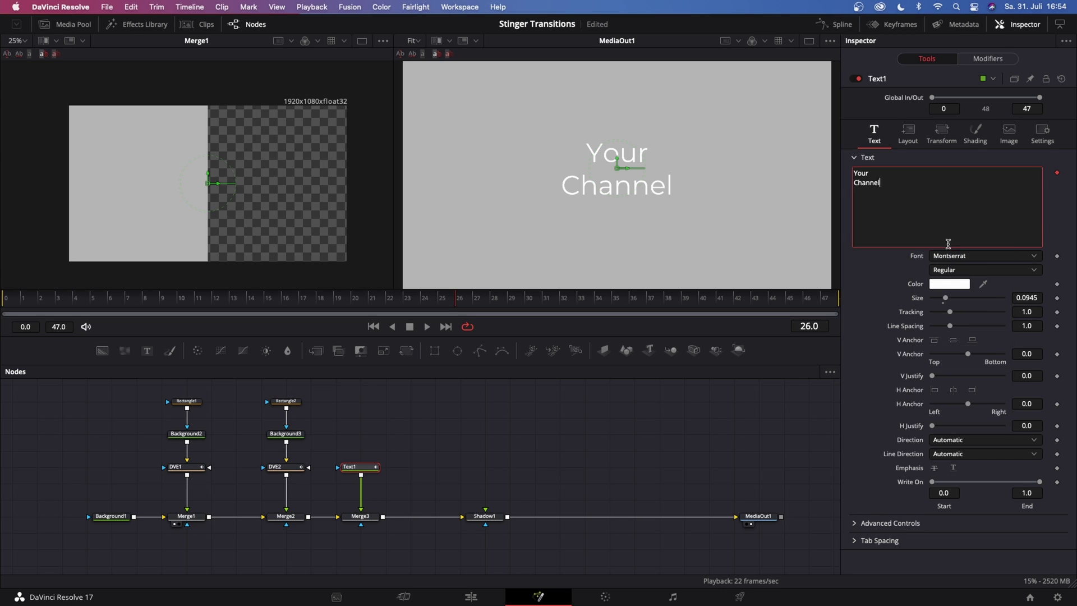
left_click(985, 58)
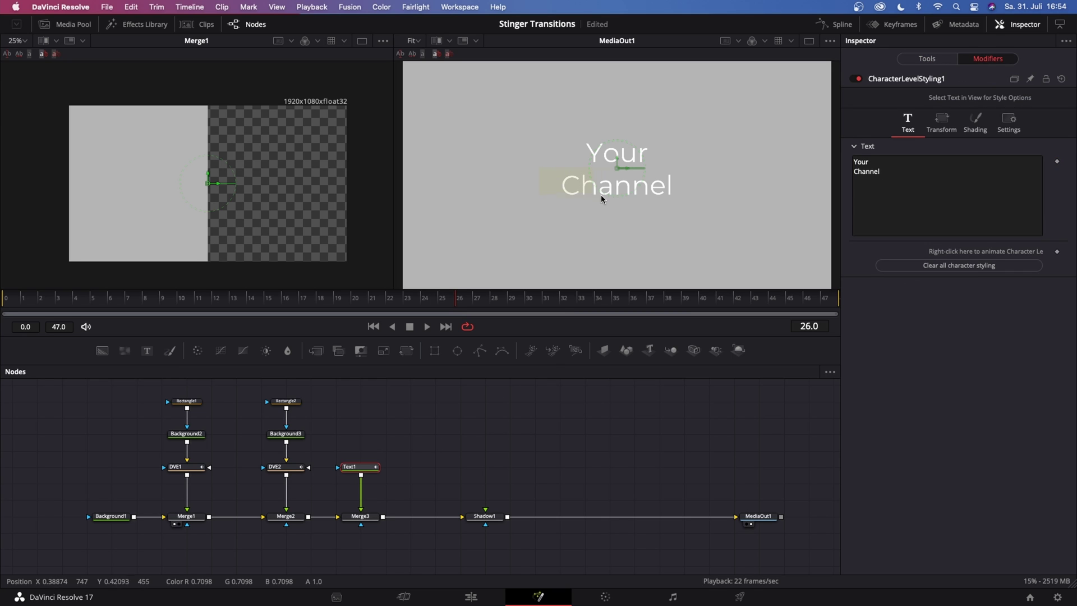
left_click(678, 212)
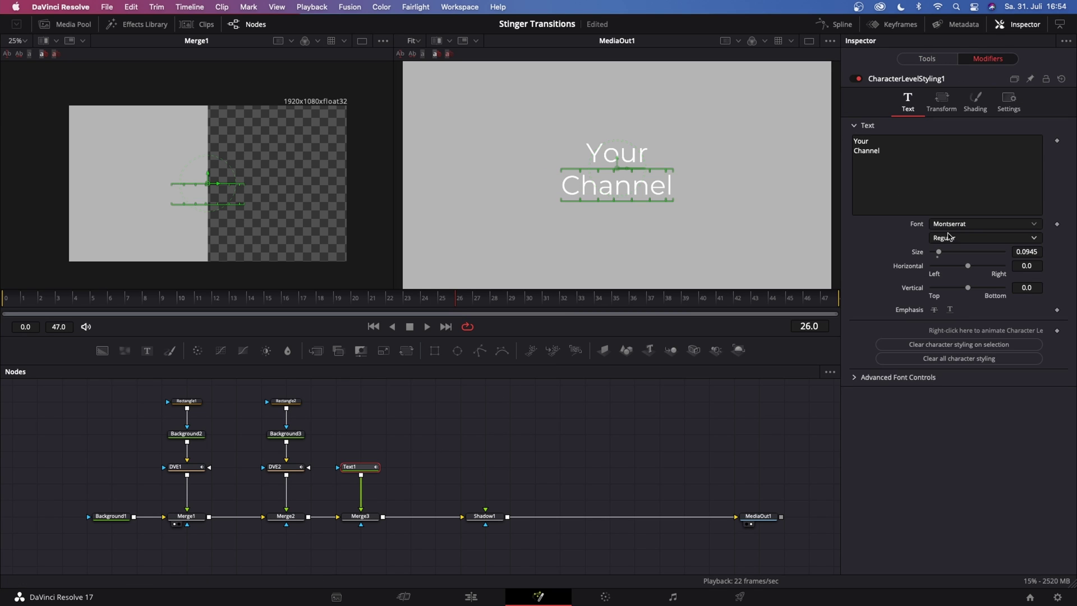
Shade the selected word "Channel" as an outline in yellow (red 0.964705, green 1.0, blue 0.039215) and return to Text1's main settings
left_click(975, 102)
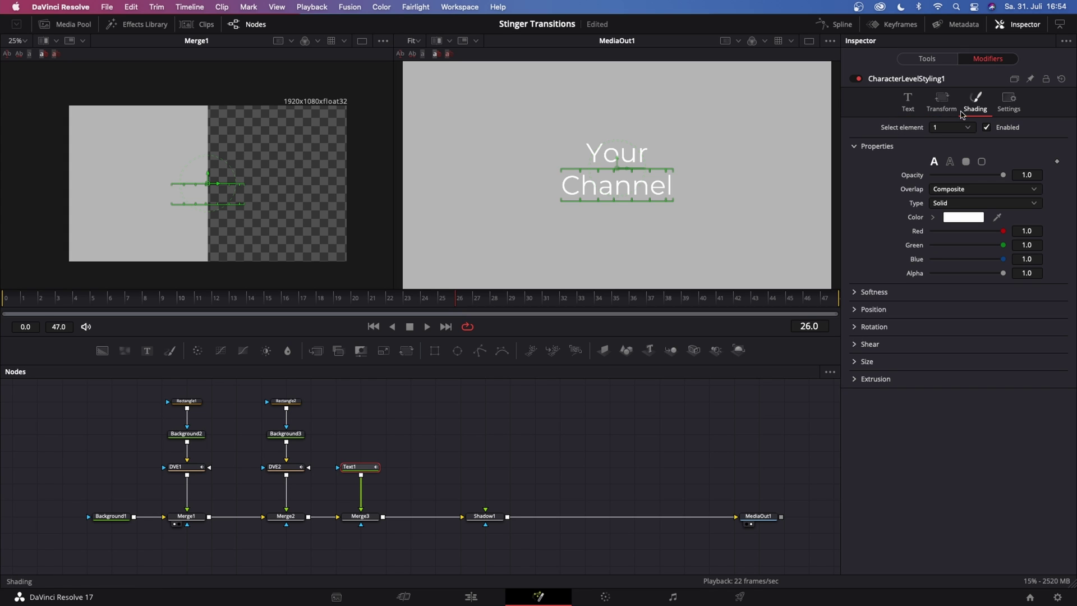
left_click(950, 162)
left_click(963, 287)
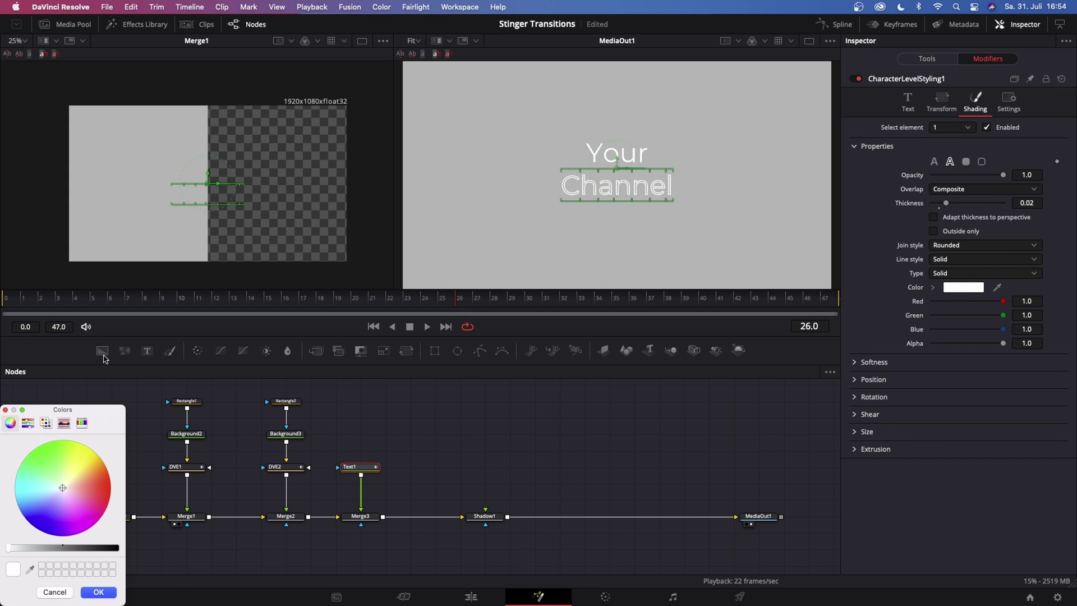
left_click(98, 592)
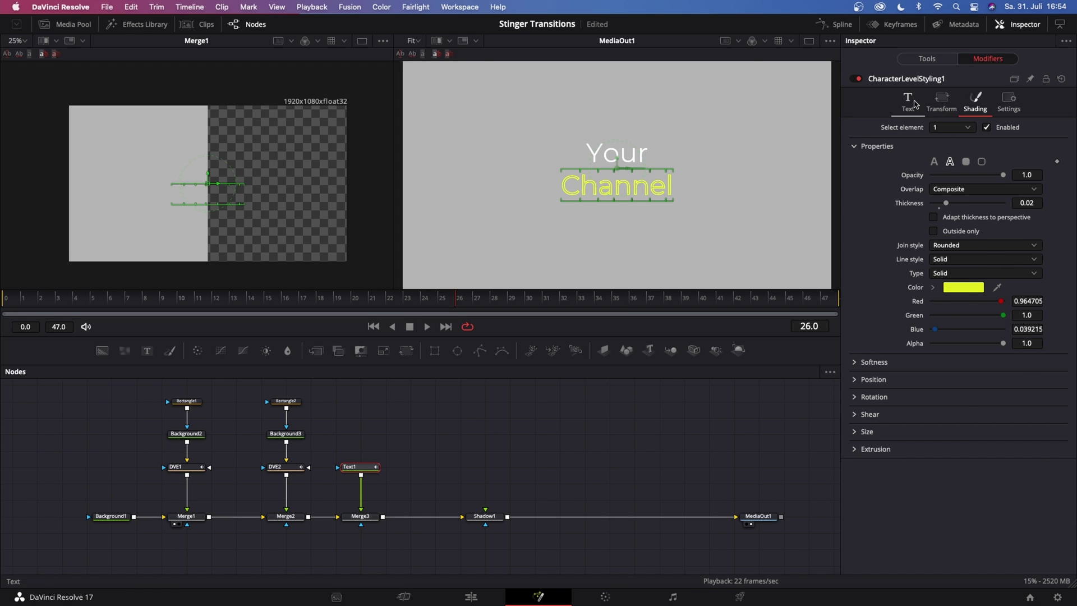
left_click(926, 58)
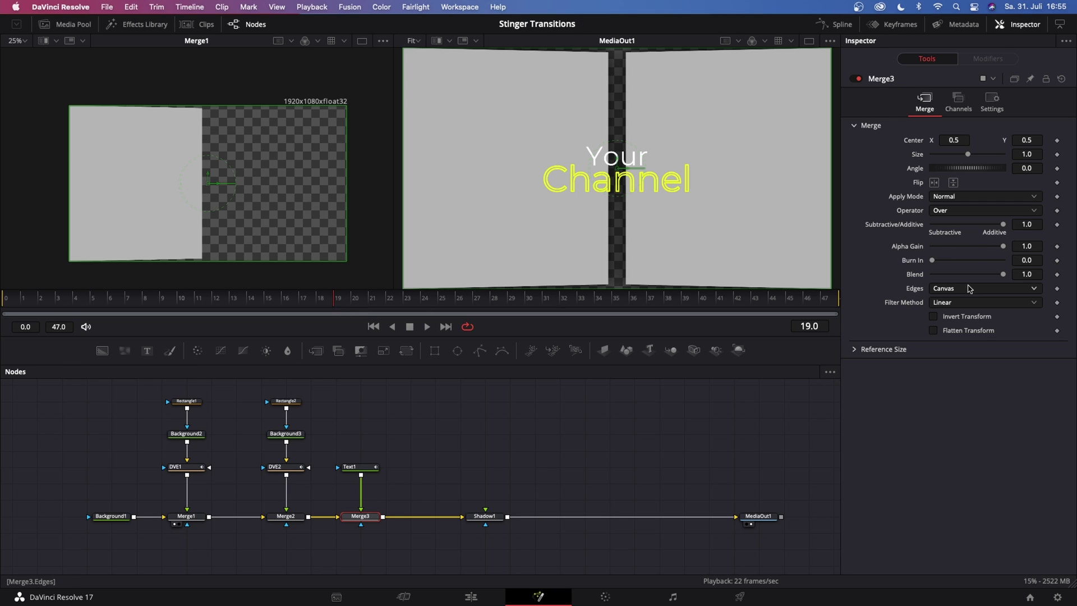
Keyframe Merge3's Blend at frame 19 with a value of 0 to hide the text
left_click(1057, 275)
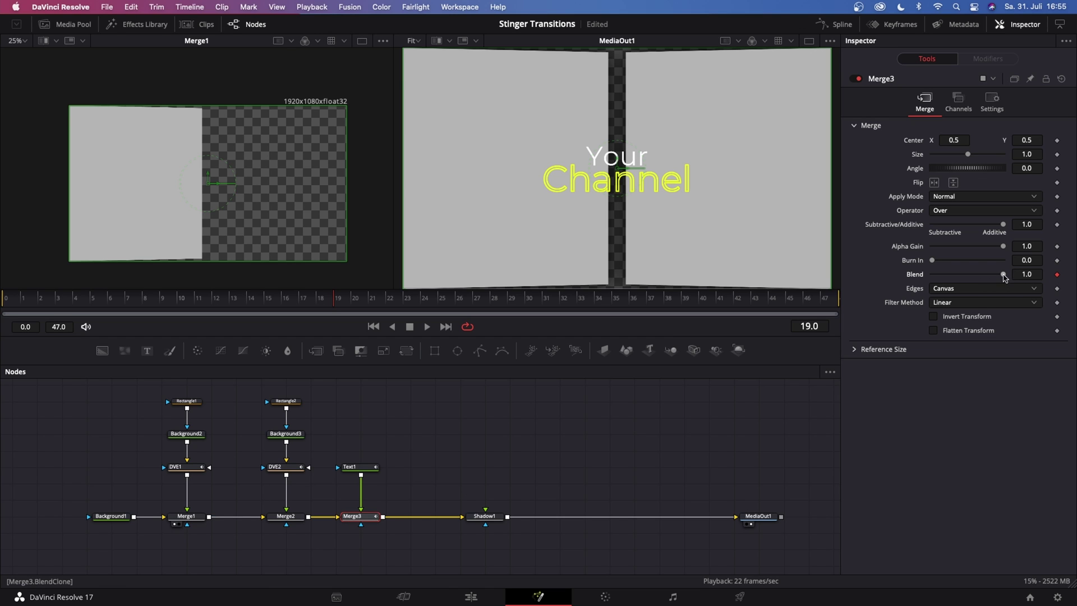
left_click_drag(1001, 276, 841, 275)
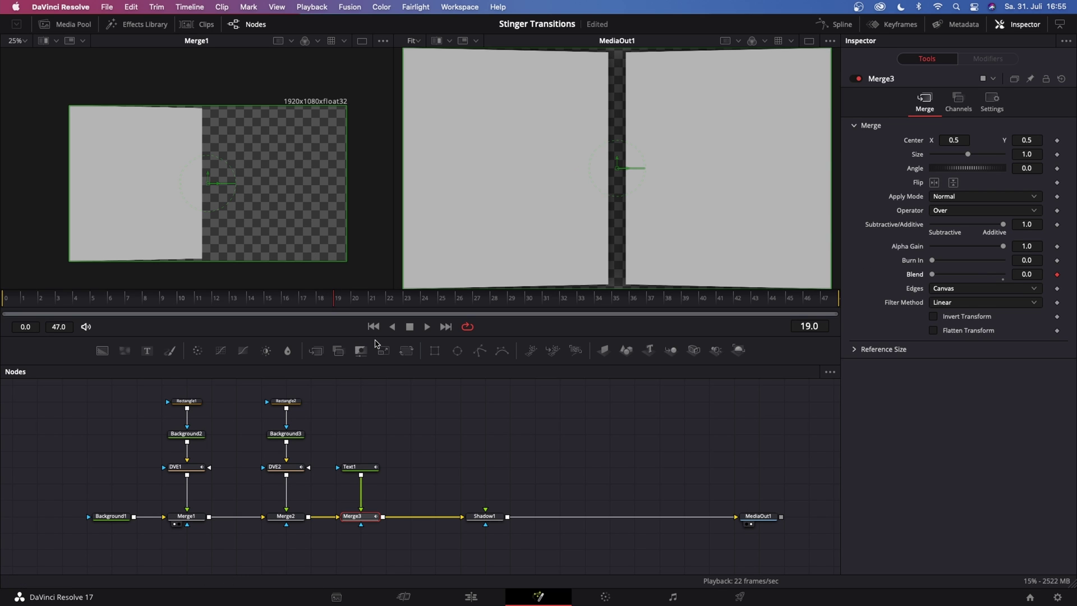
Keyframe Merge3's Blend at 1.0 on frames 20 and 32, and at 0.0 on frame 33
key("Right")
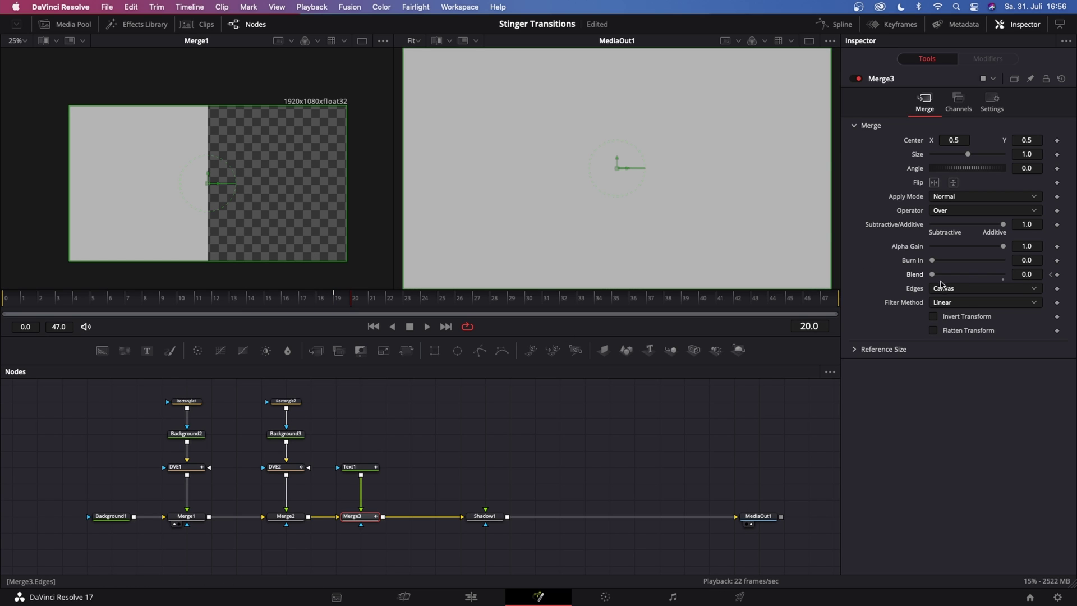
left_click_drag(931, 274, 1007, 274)
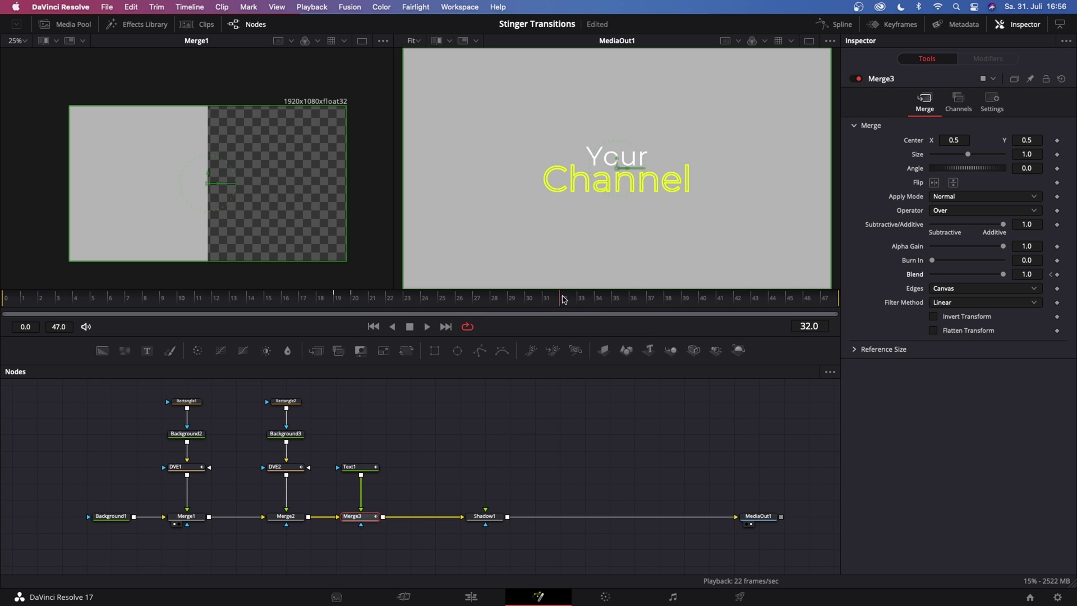
mouse_move(564, 299)
left_mouse_down()
mouse_move(582, 301)
mouse_move(566, 301)
left_mouse_up()
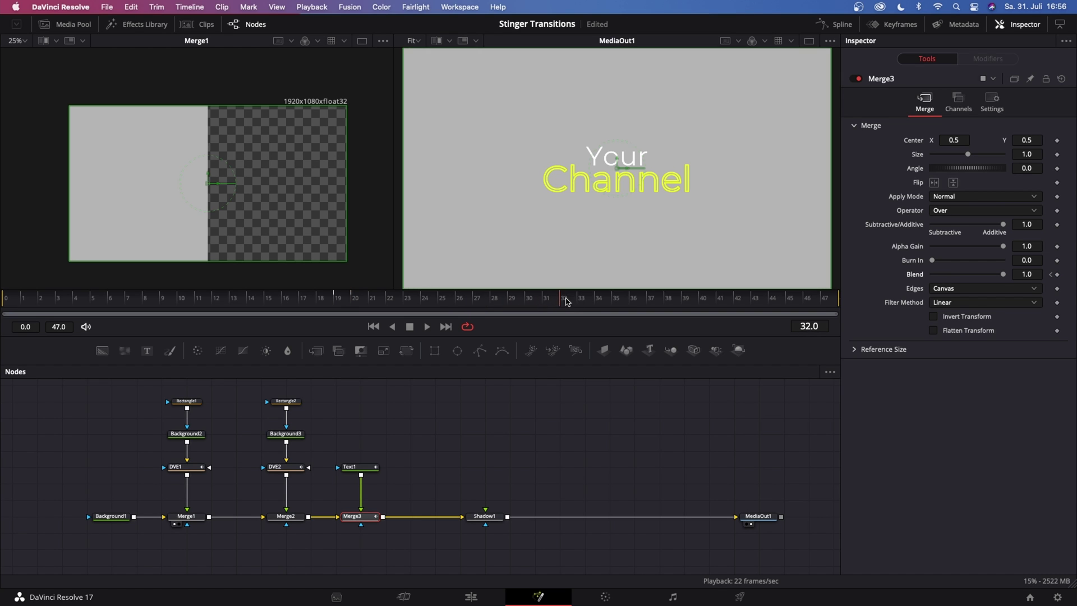
left_click(1057, 275)
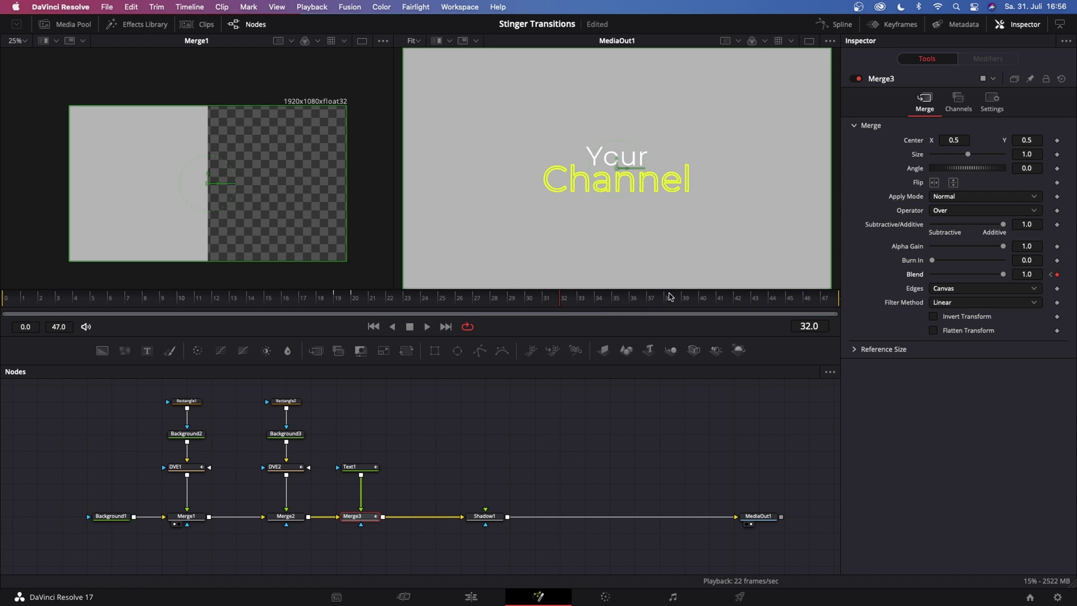
key("Right")
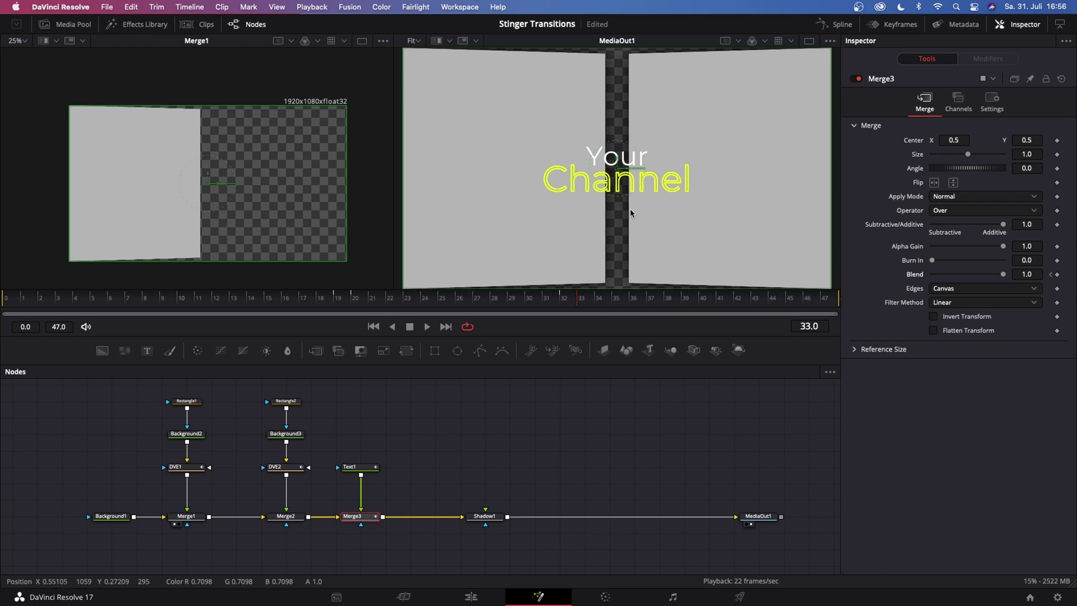
left_click_drag(1000, 276, 868, 272)
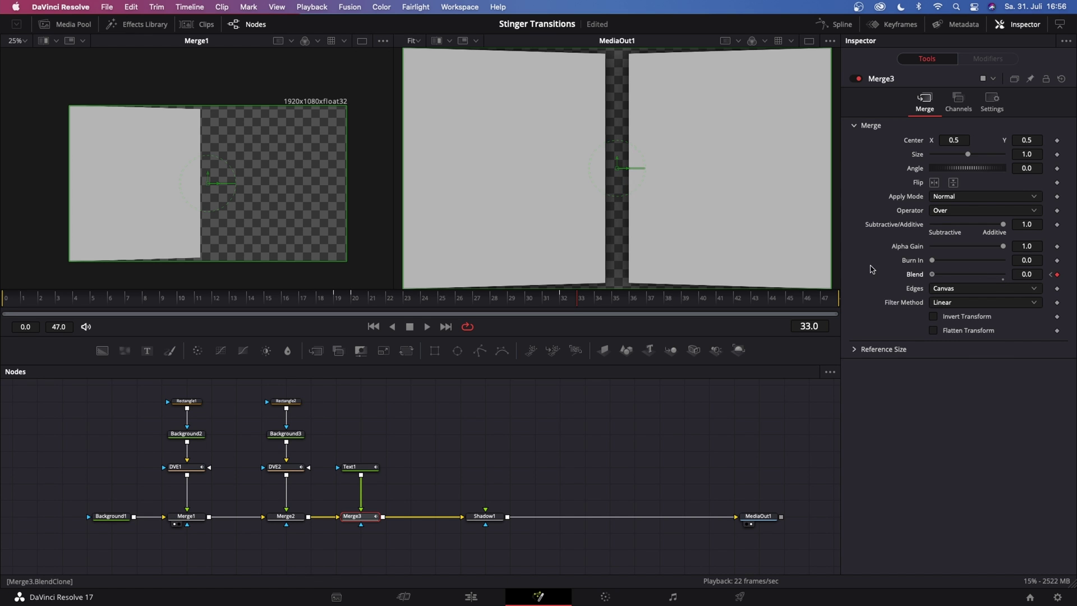
Enlarge the viewers slightly and play the composition from the start to review the door and title timing around frame 33
left_click_drag(299, 287, 299, 306)
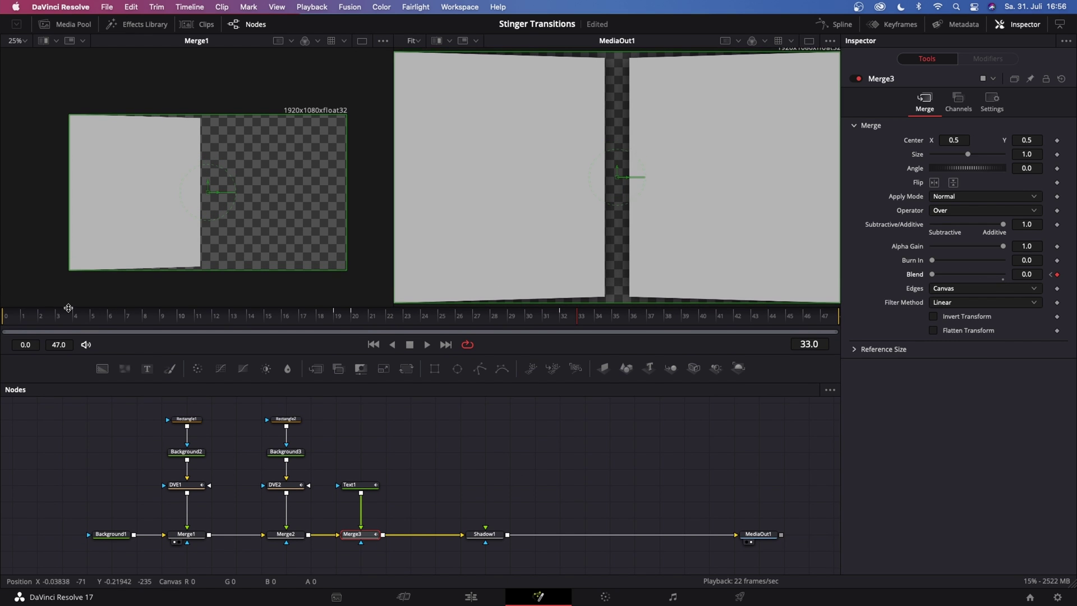
key("Home")
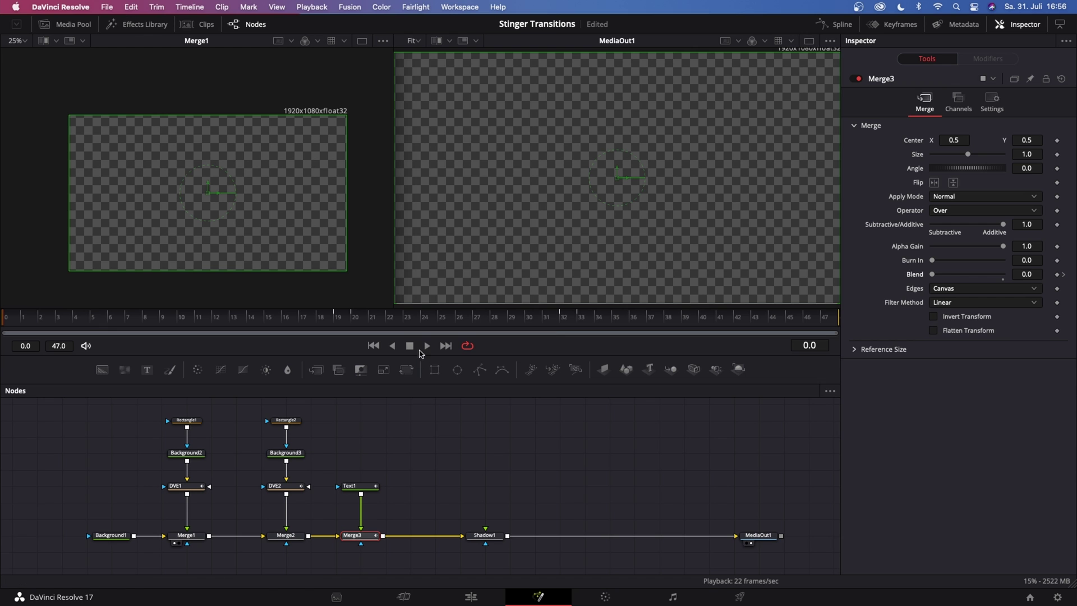
left_click(427, 346)
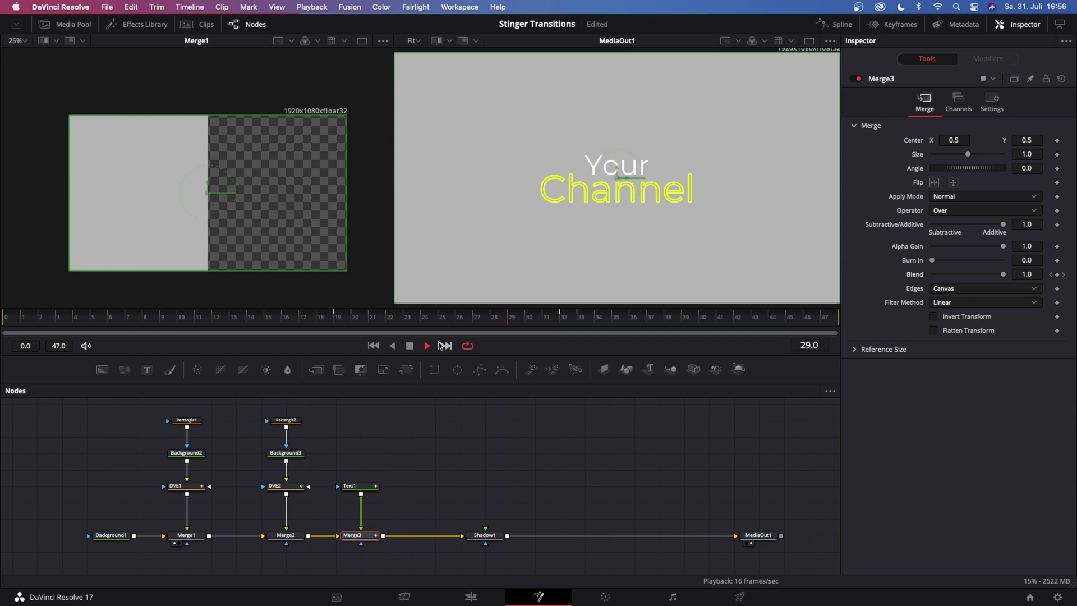
left_click(421, 321)
key("space")
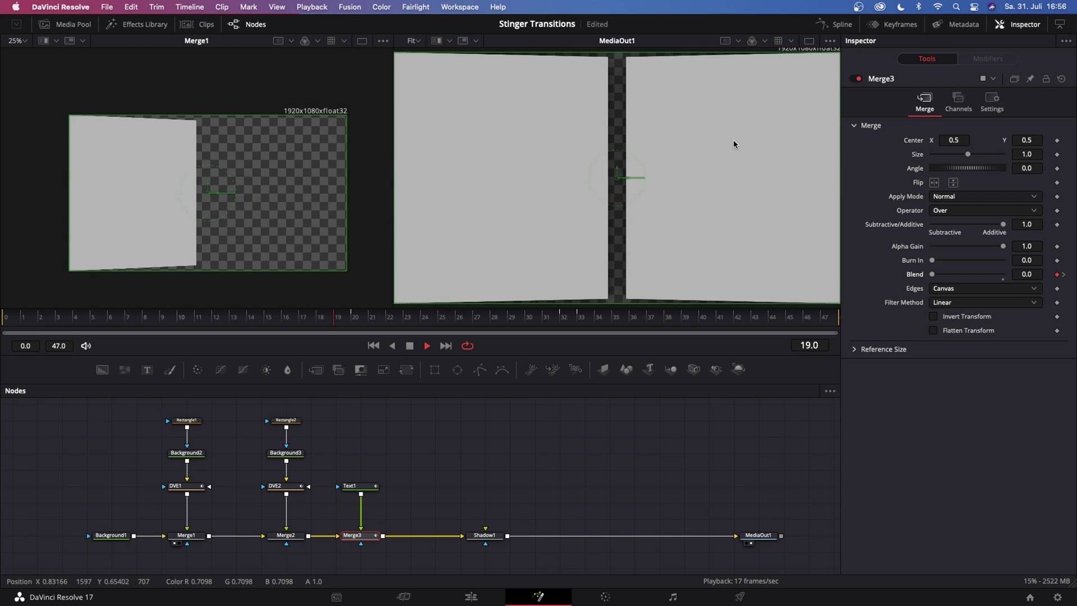
key("space")
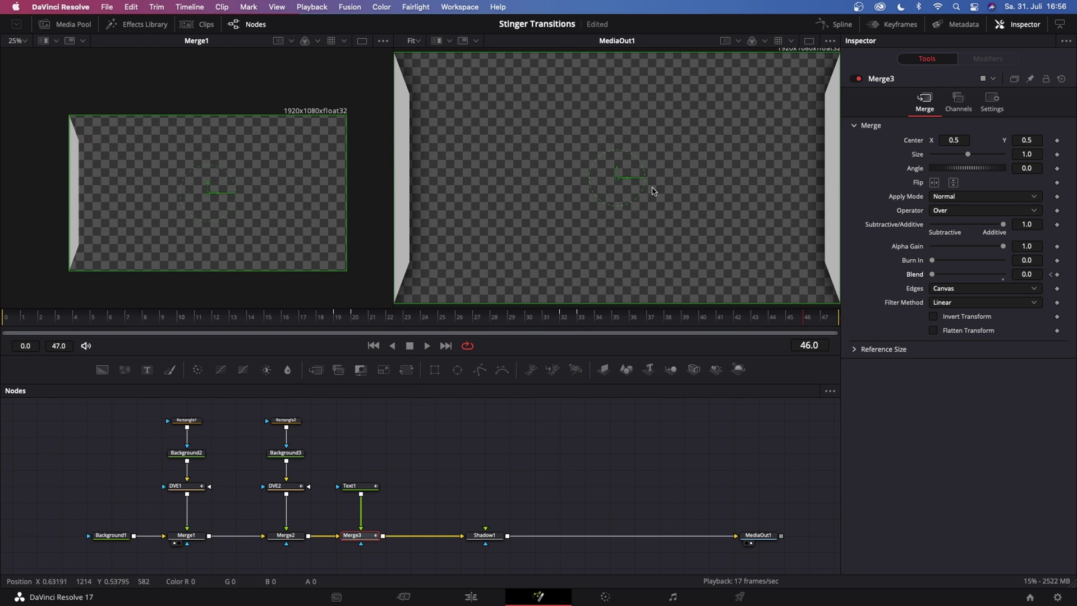
left_click(560, 319)
left_click_drag(576, 318, 587, 318)
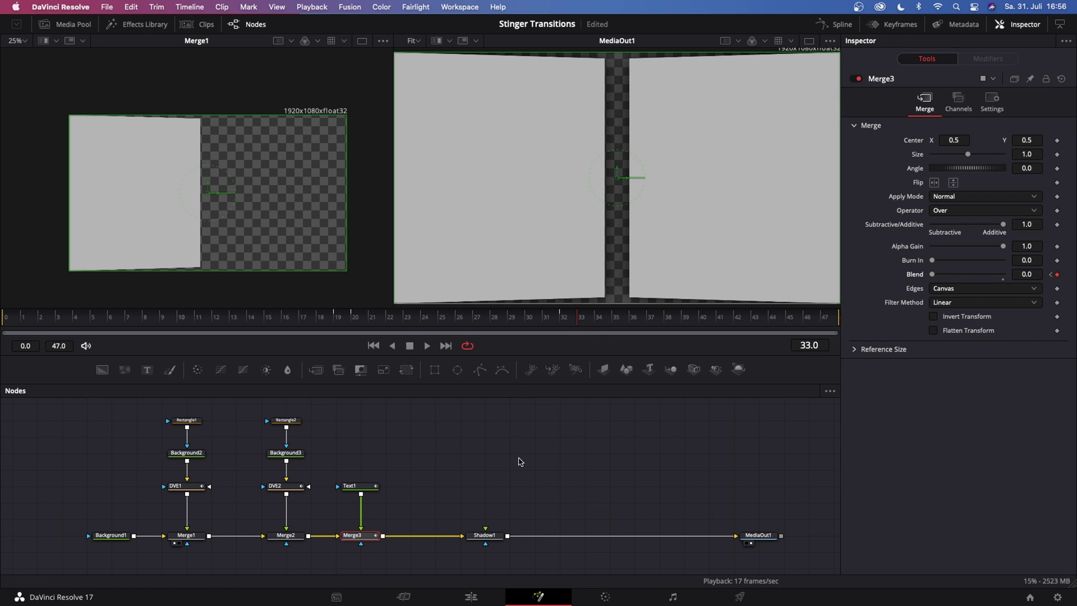
Select the composition's nodes and open the Spline editor with its display limited to the selected tool
left_click_drag(72, 416, 524, 565)
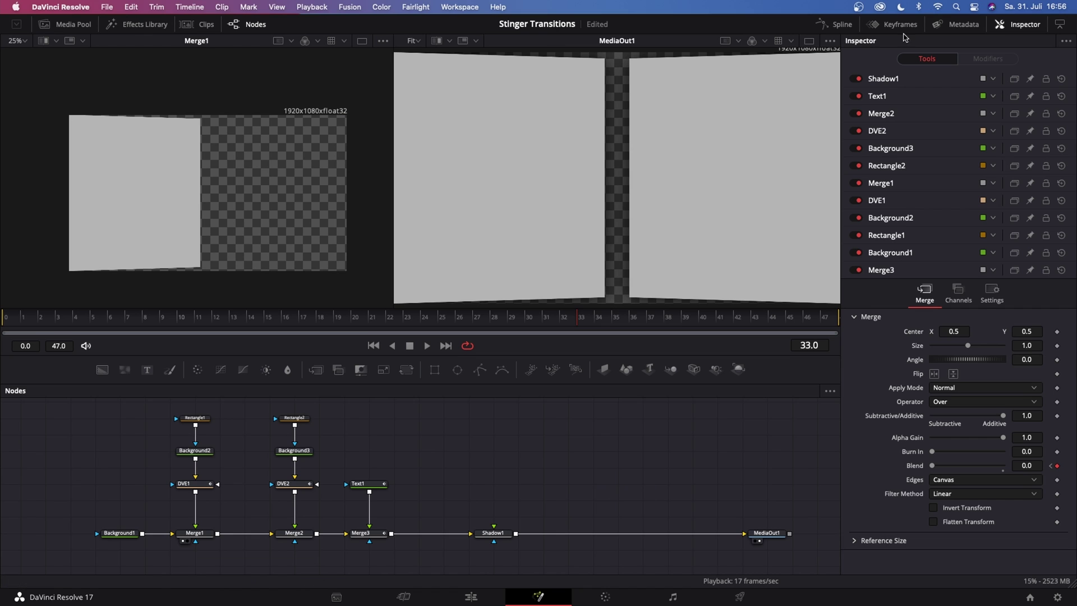
left_click(843, 26)
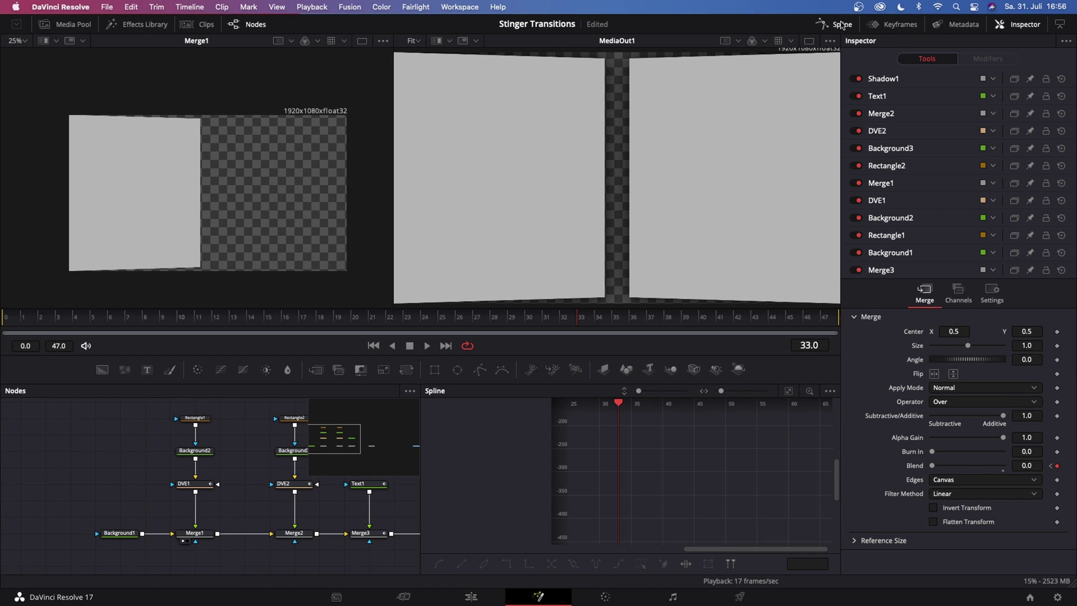
left_click(829, 392)
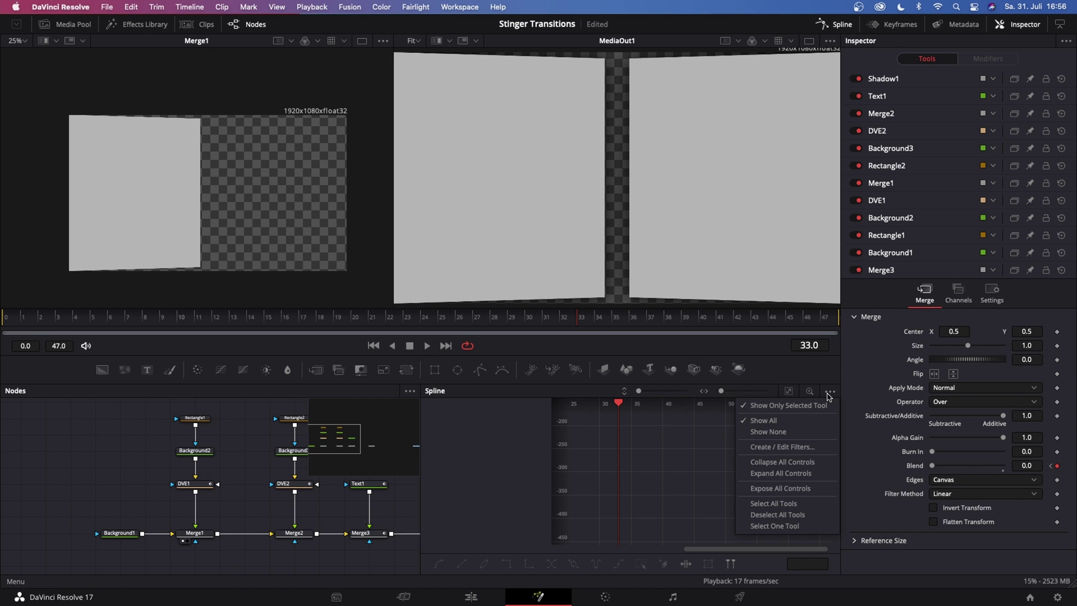
left_click(763, 406)
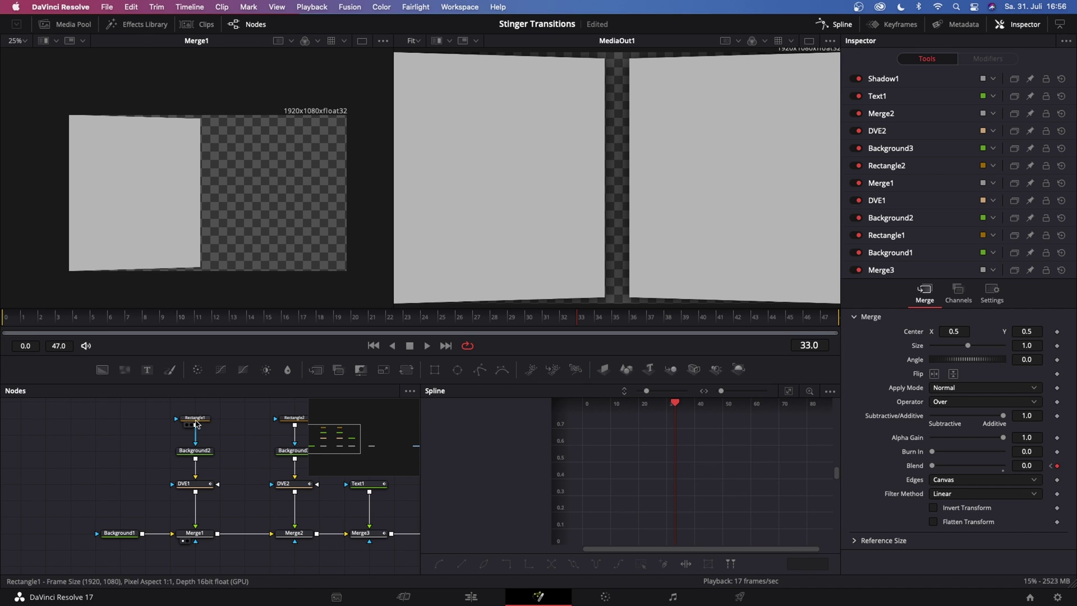
Apply an Out Cubic ease to the first ramp of DVE1's Y Rotation curve, where the door closes
left_click(194, 483)
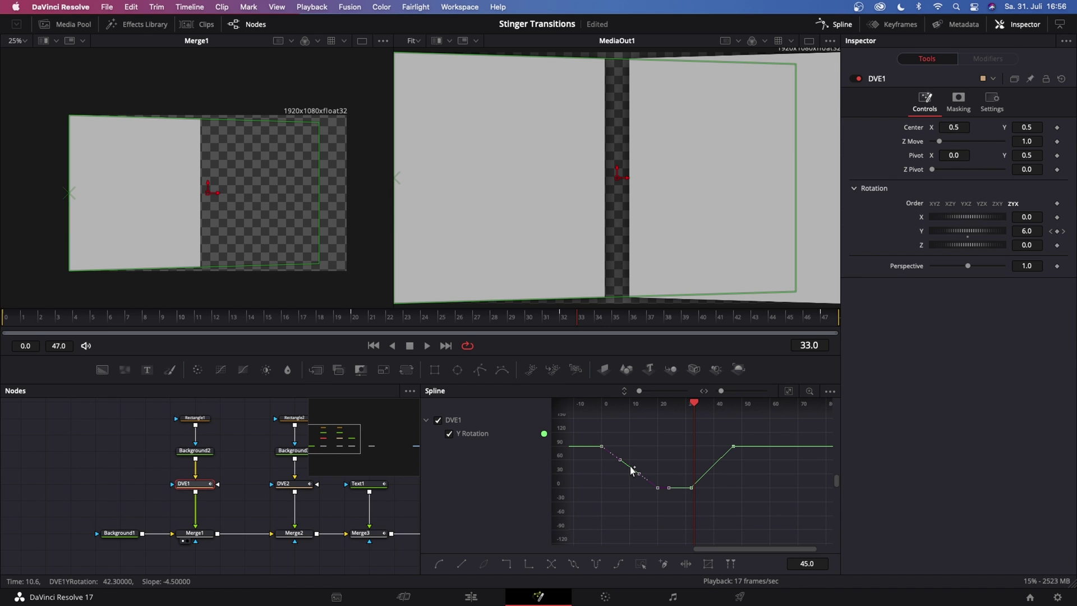
right_click(631, 469)
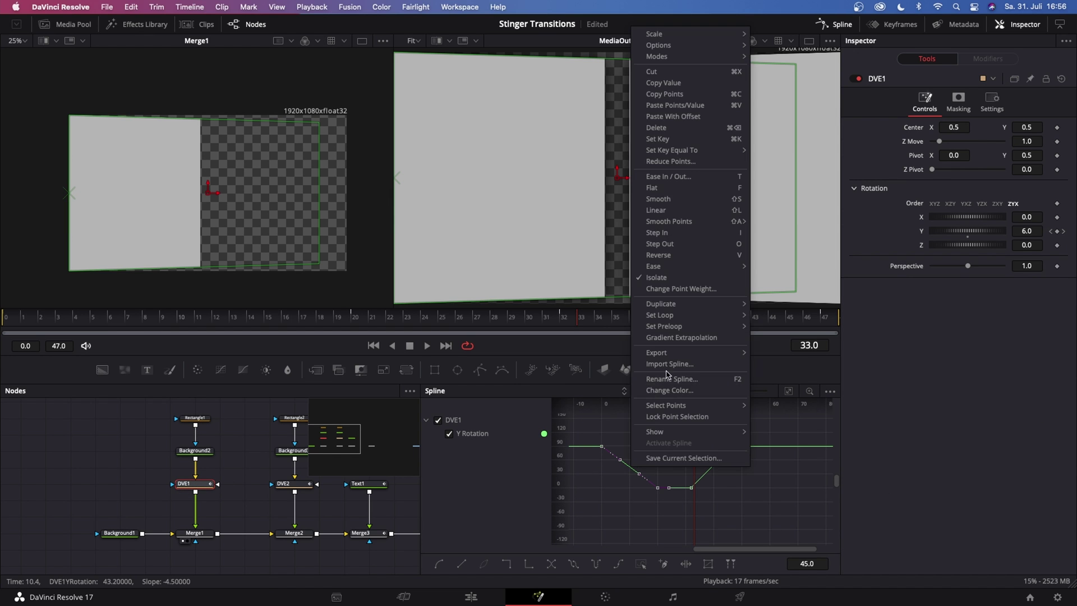
mouse_move(674, 268)
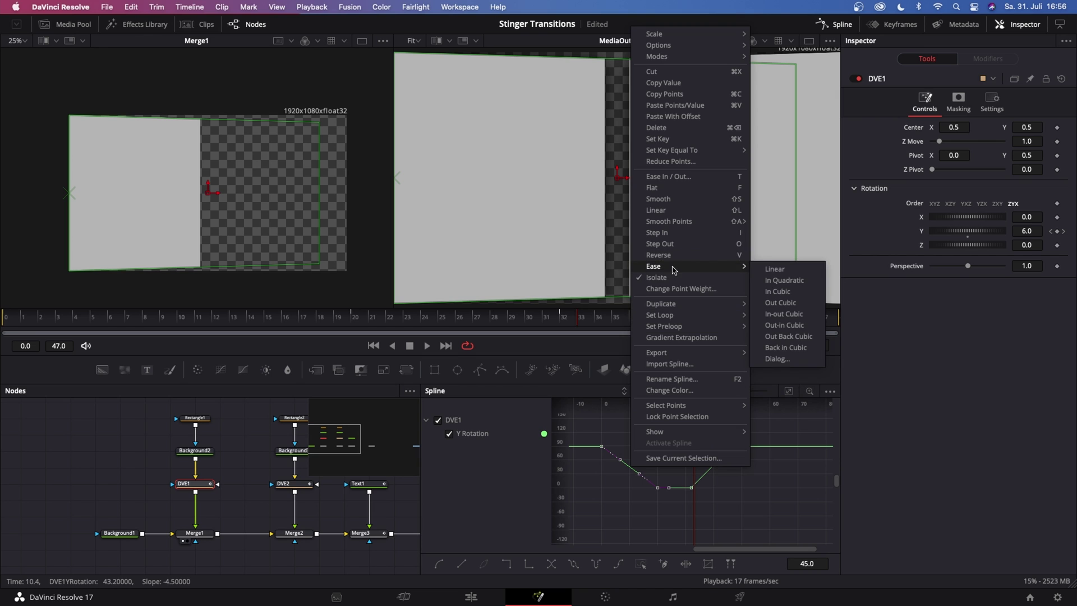
left_click(781, 303)
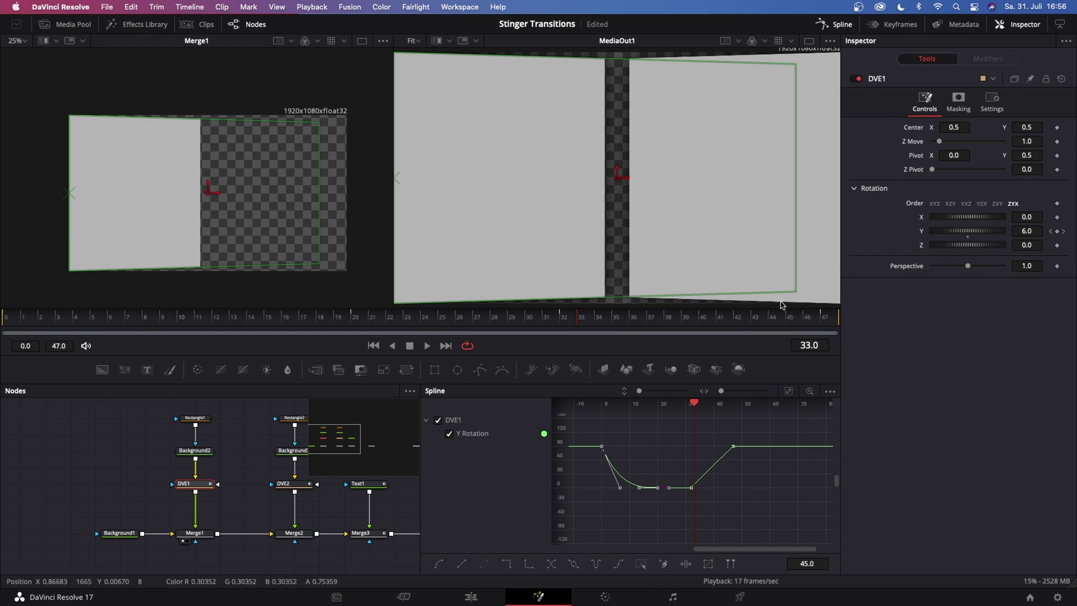
Apply an In Cubic ease to the last ramp of DVE1's Y Rotation curve, where the door reopens
left_click(719, 461)
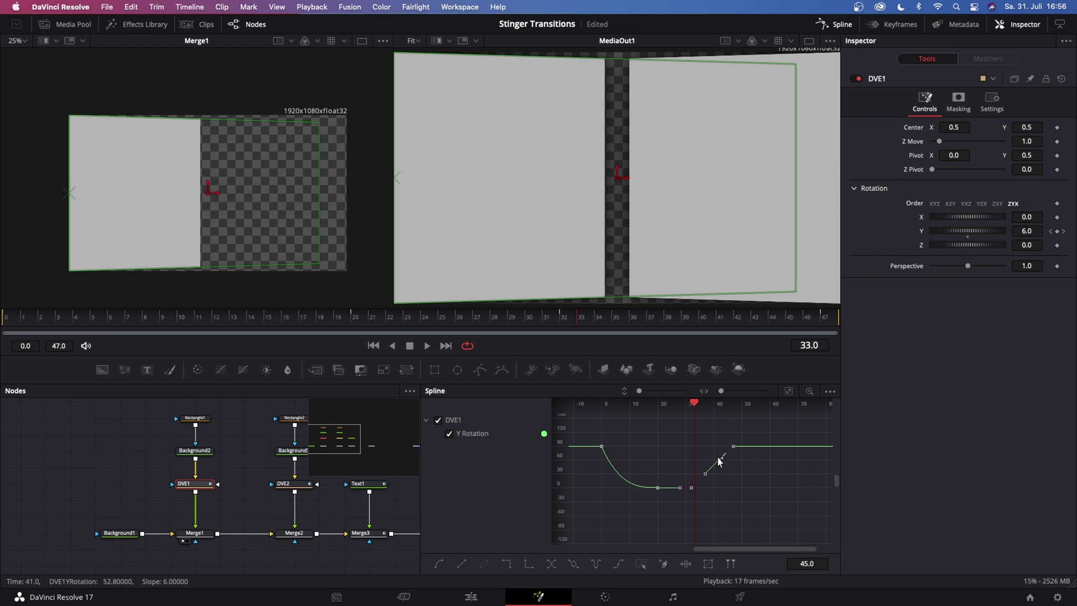
right_click(715, 468)
mouse_move(772, 266)
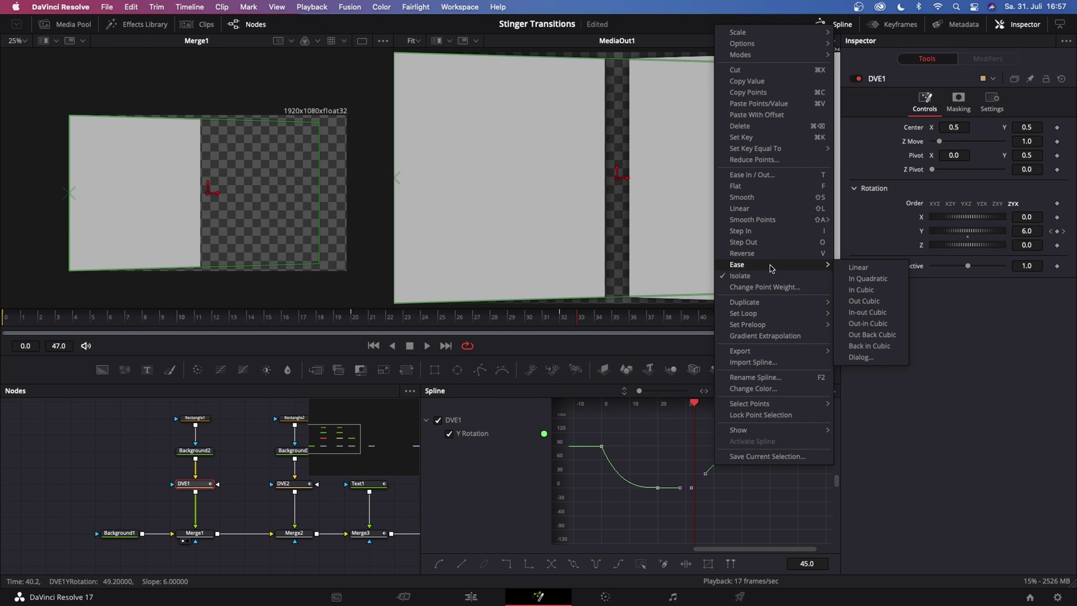
left_click(862, 290)
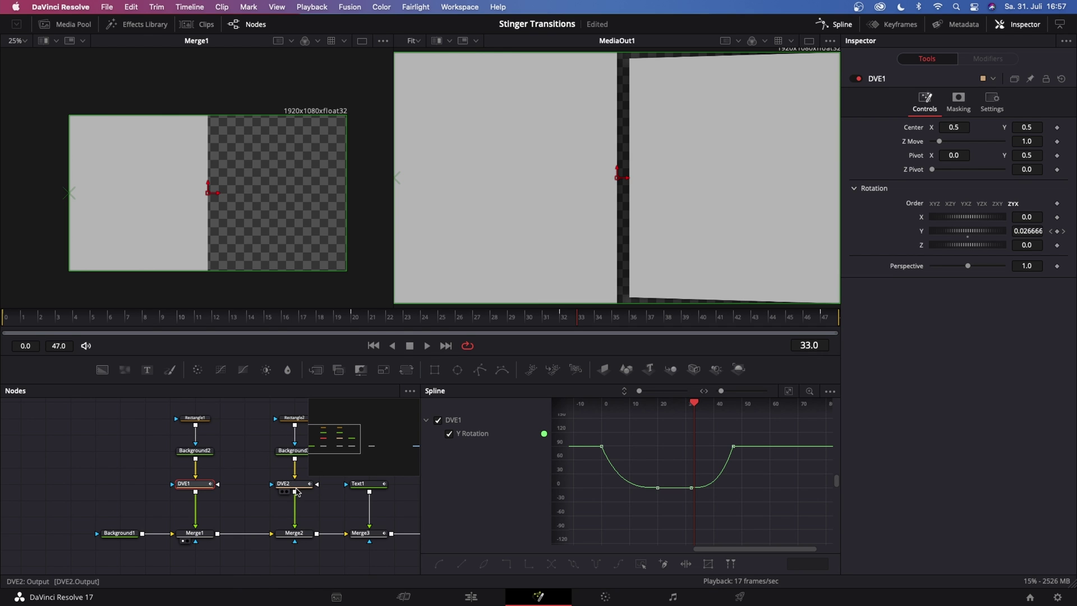
Apply an Out Cubic ease to the first ramp of DVE2's Y Rotation curve, where the door closes
left_click(295, 486)
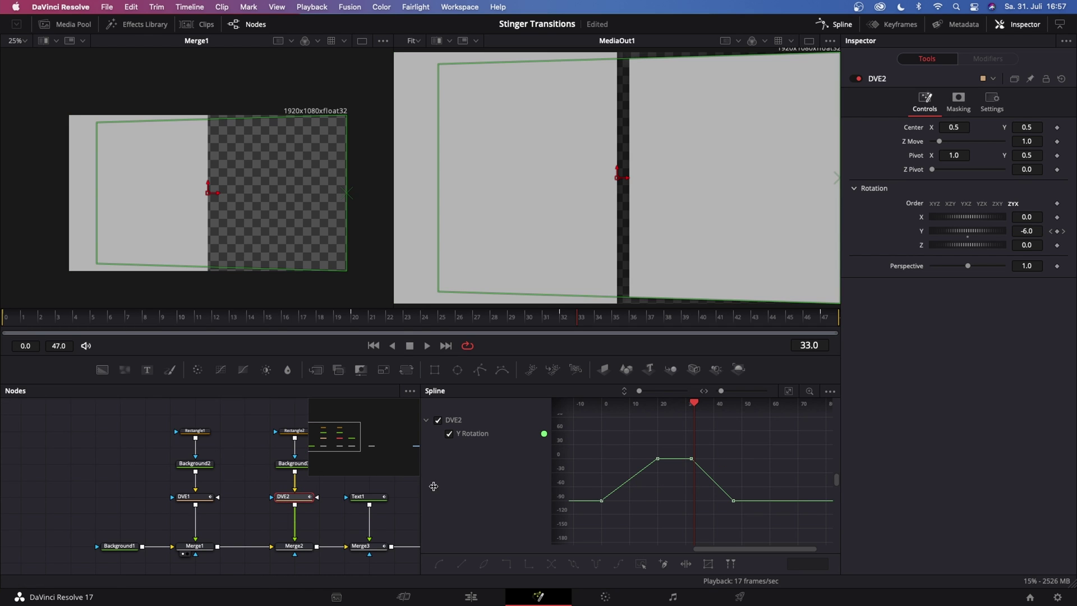
left_click_drag(666, 447, 603, 513)
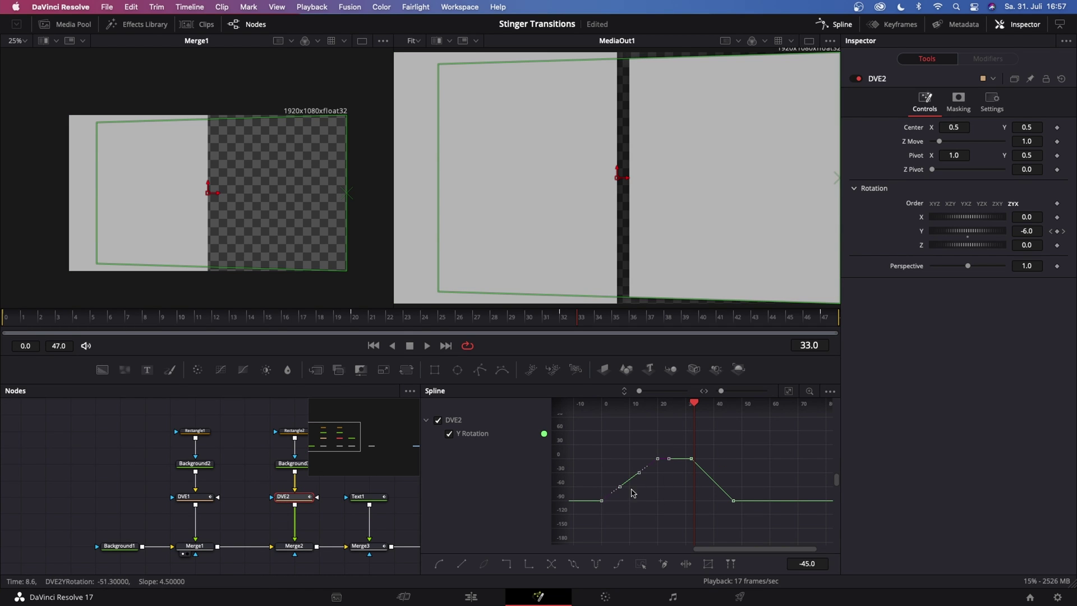
right_click(629, 486)
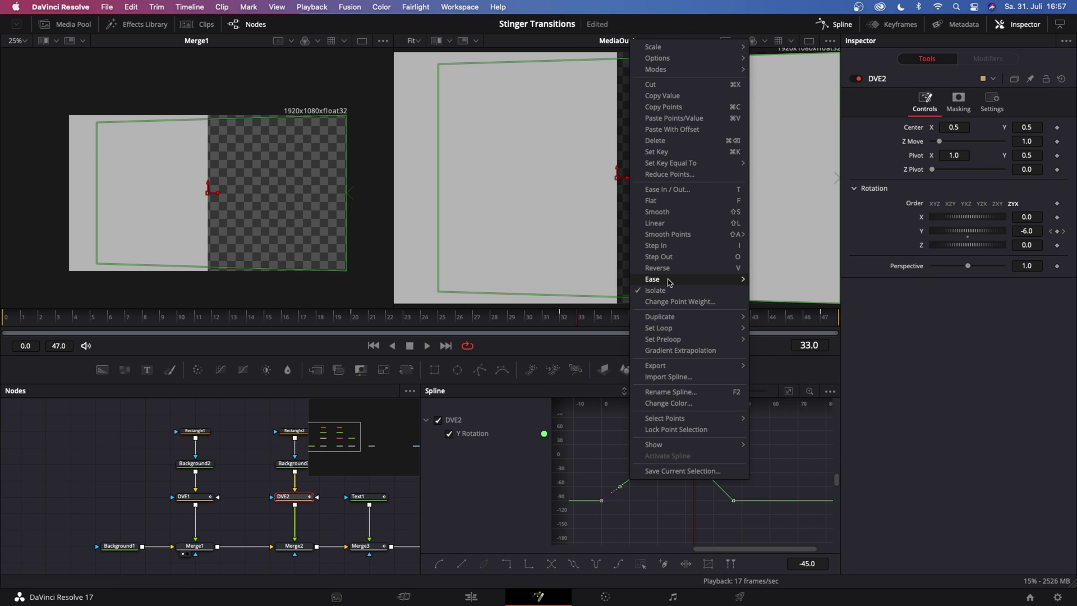
mouse_move(673, 279)
left_click(782, 316)
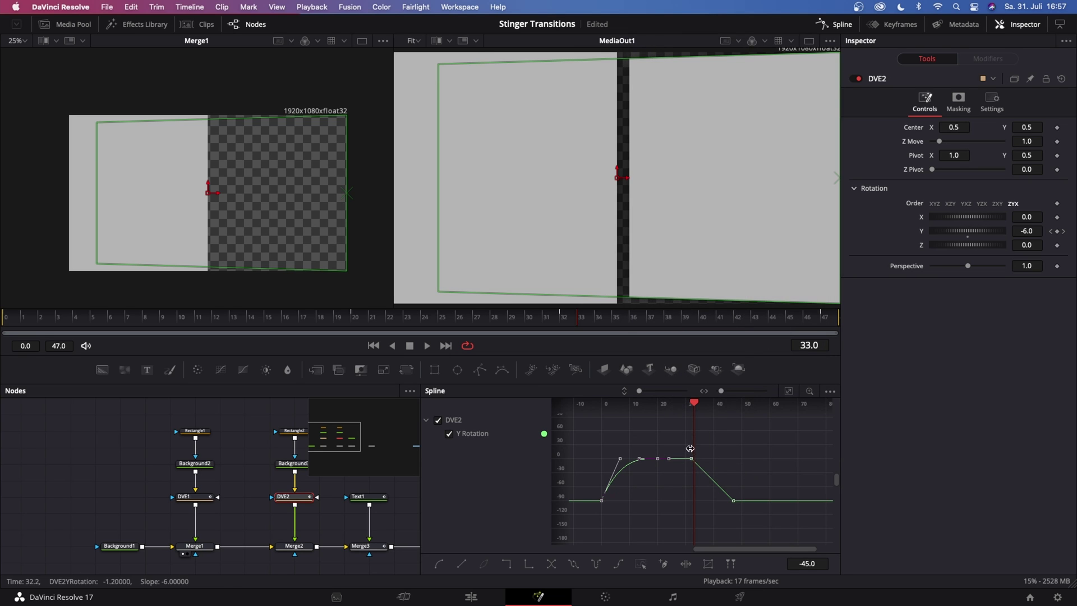
Apply an In Cubic ease to the last ramp of DVE2's Y Rotation curve, where the door reopens
left_click(722, 482)
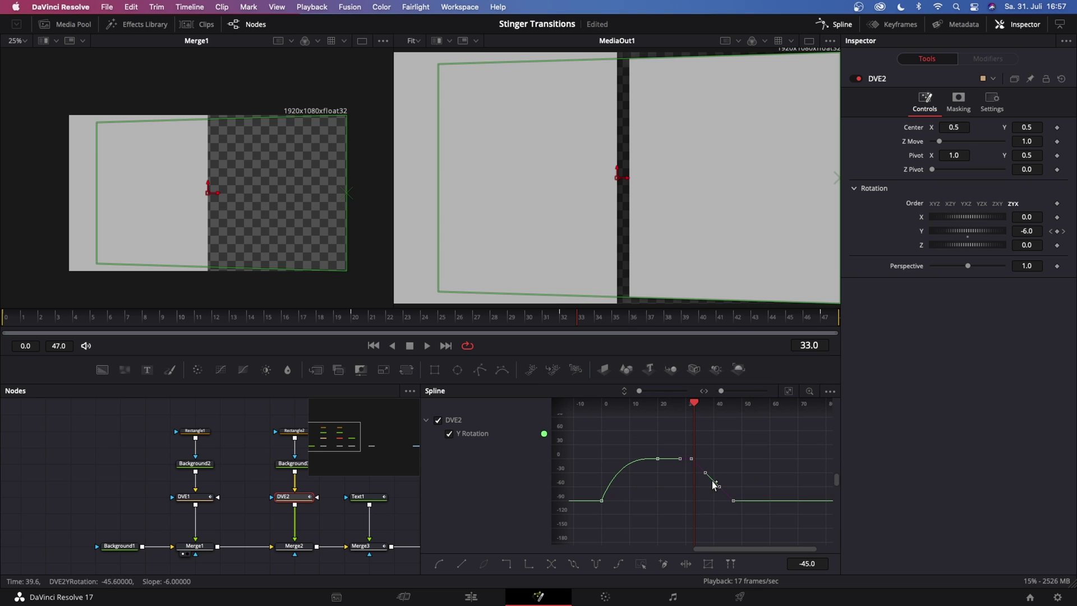
right_click(714, 485)
mouse_move(807, 281)
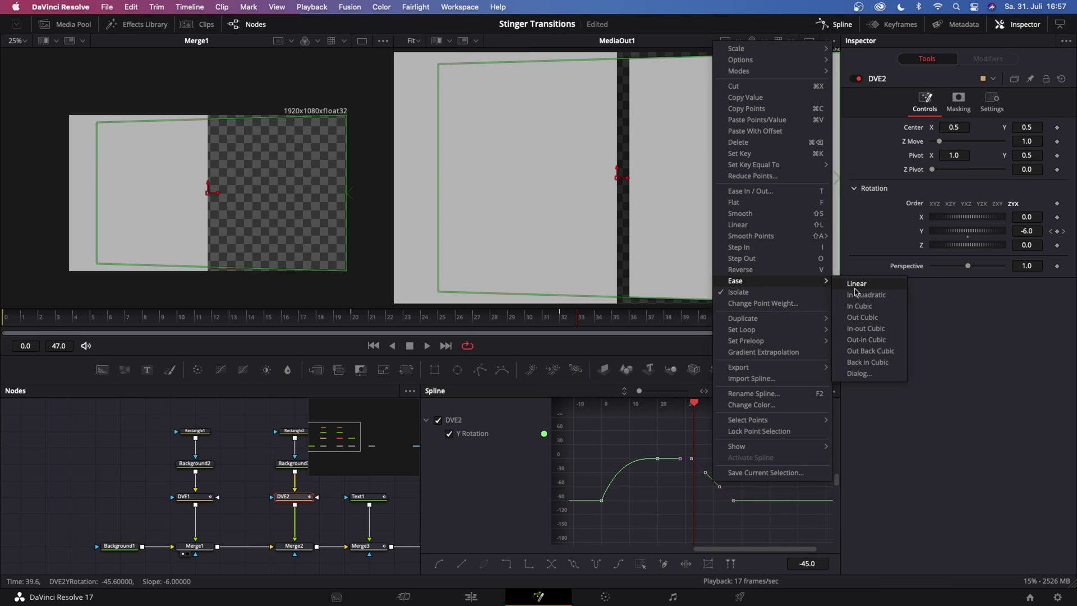
left_click(859, 307)
Fit Merge3's Blend curve in the Spline editor and apply an In Cubic ease to its rise between frames 19 and 20
scroll(275, 488, "right", 5)
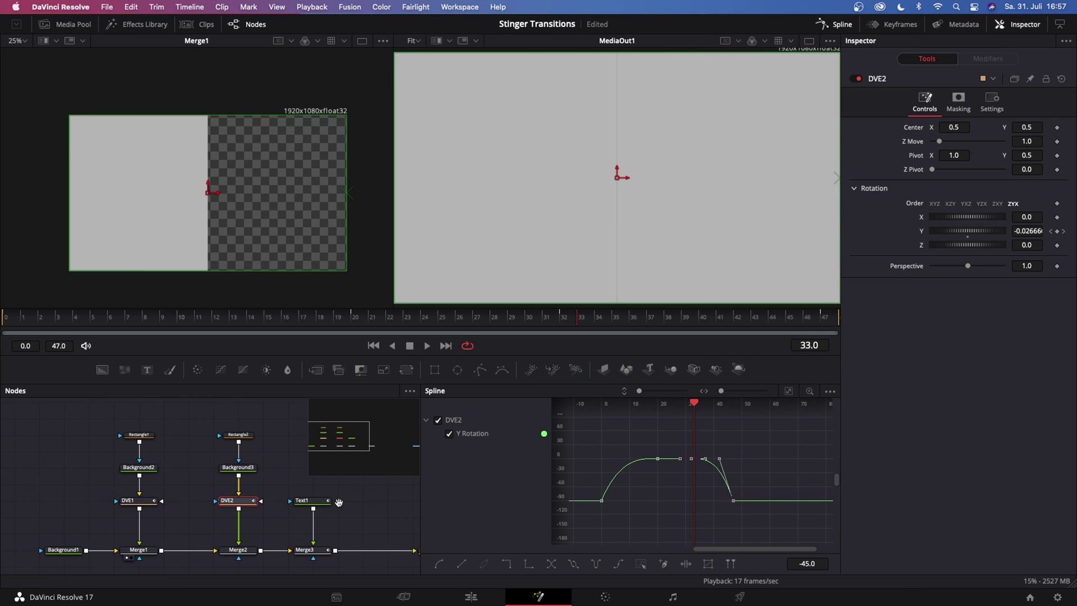
scroll(274, 489, "right", 2)
left_click(226, 478)
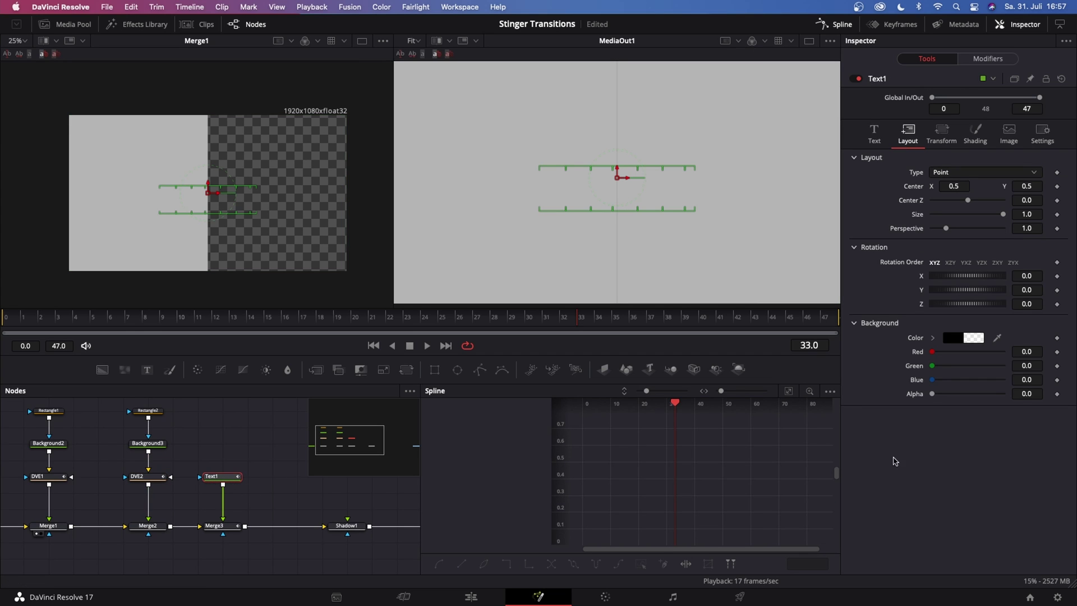
left_click(235, 524)
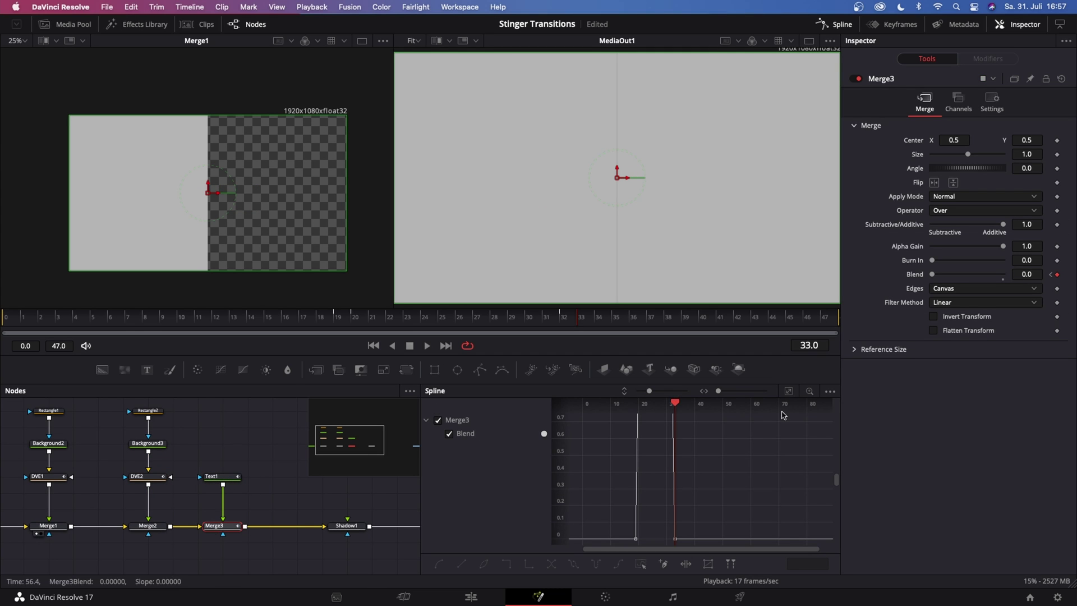
key("super+f")
left_click(607, 424)
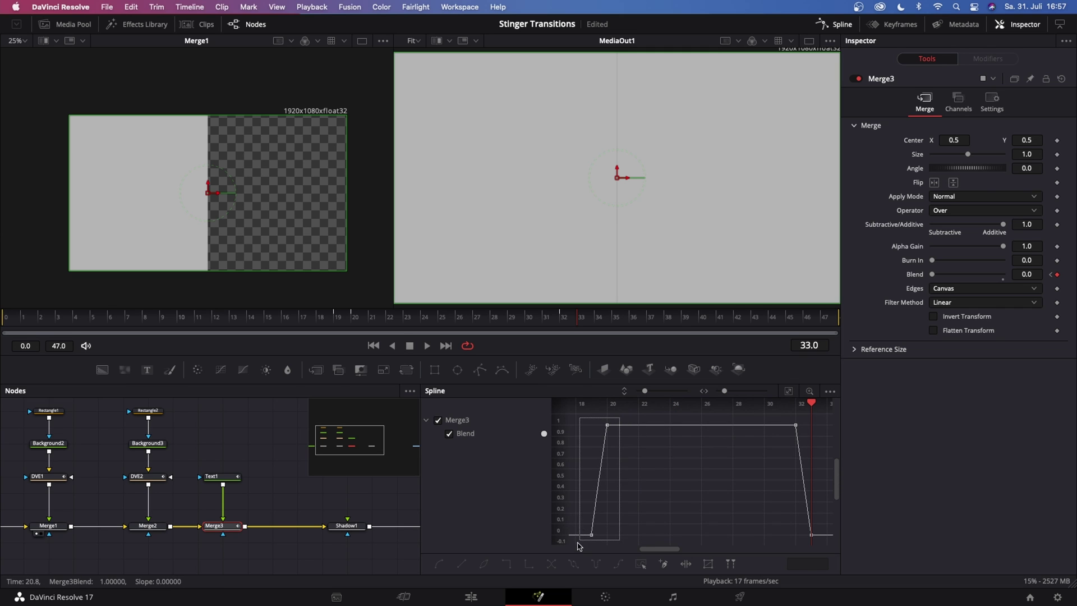
right_click(598, 488)
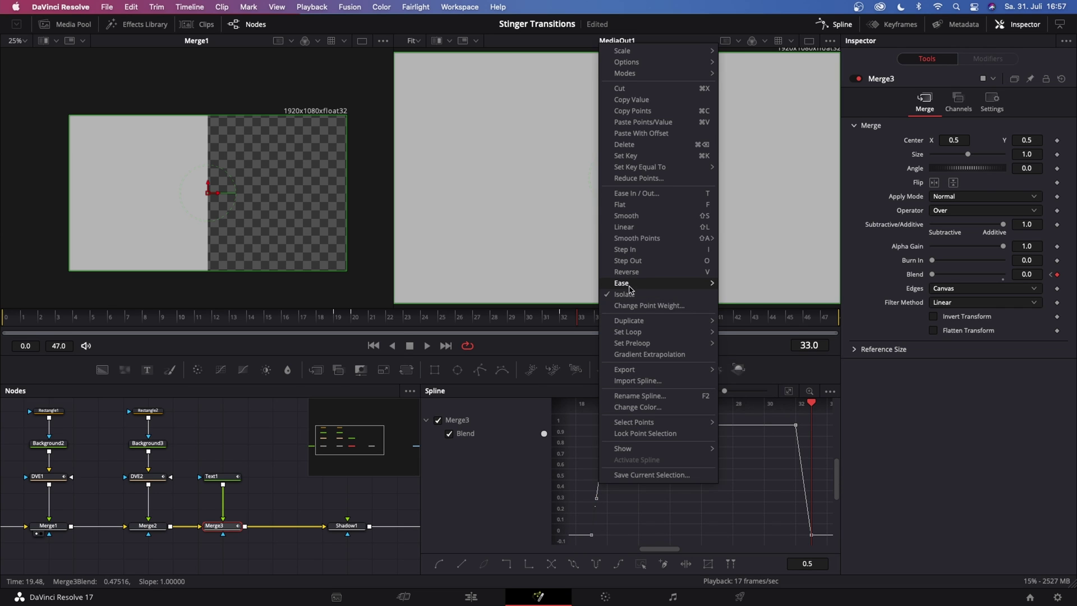
mouse_move(652, 283)
left_click(756, 310)
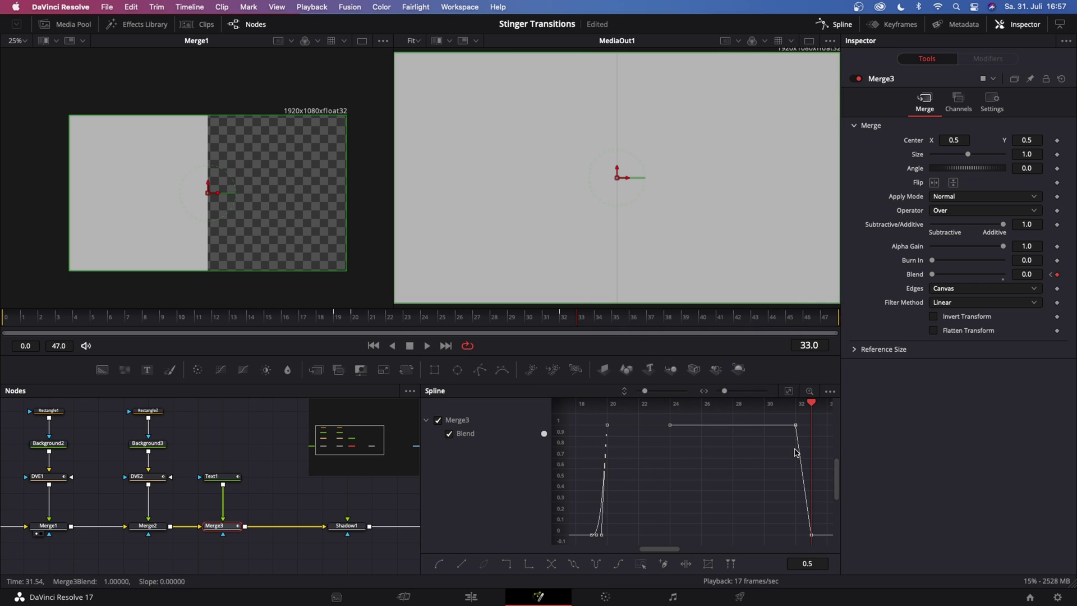
Apply an Out Cubic ease to the fall of Merge3's Blend curve between frames 32 and 33
right_click(802, 481)
mouse_move(831, 285)
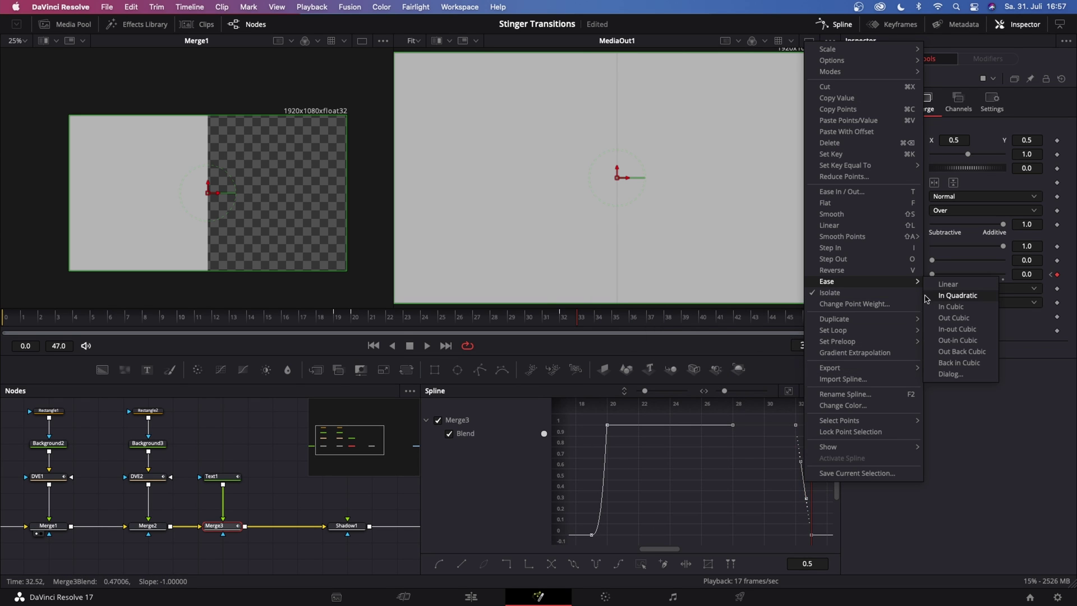
left_click(948, 319)
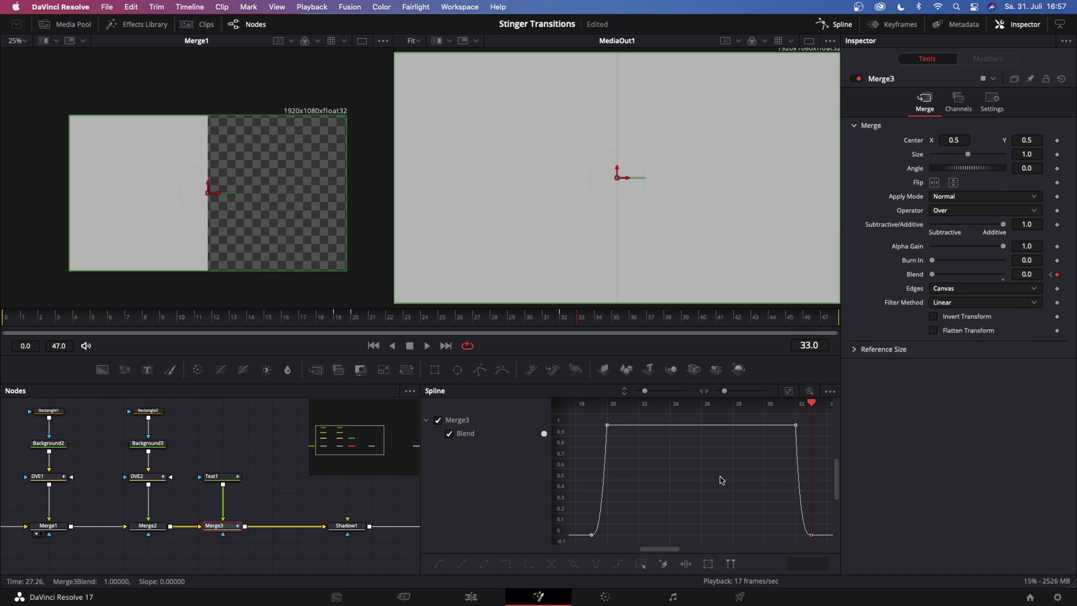
Select the Shadow1 node and close the Spline editor to give the node graph the full width
scroll(253, 477, "right", 3)
left_click(292, 512)
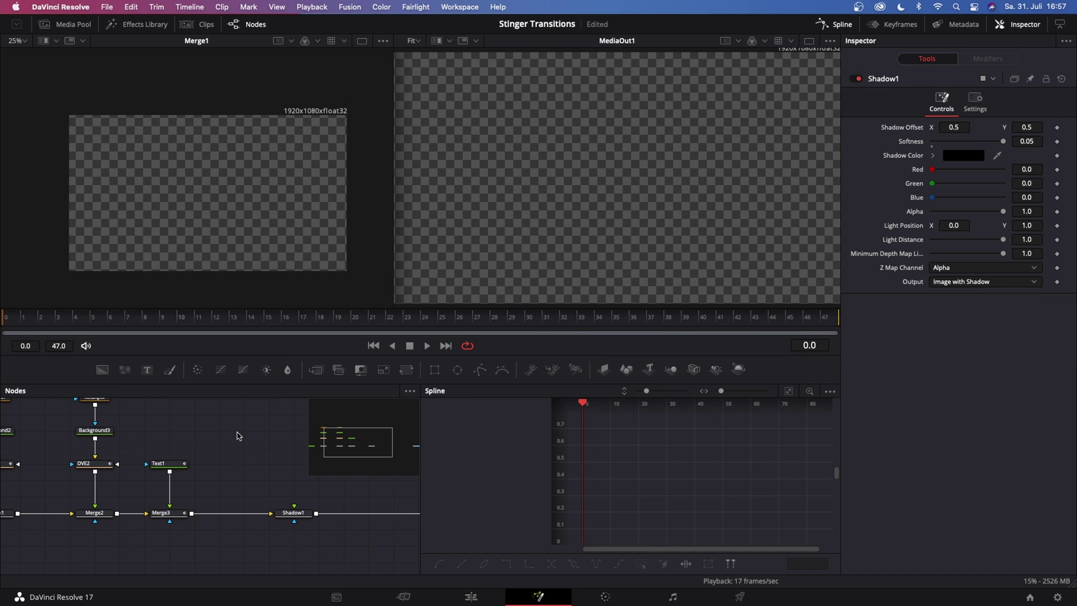
left_click(839, 25)
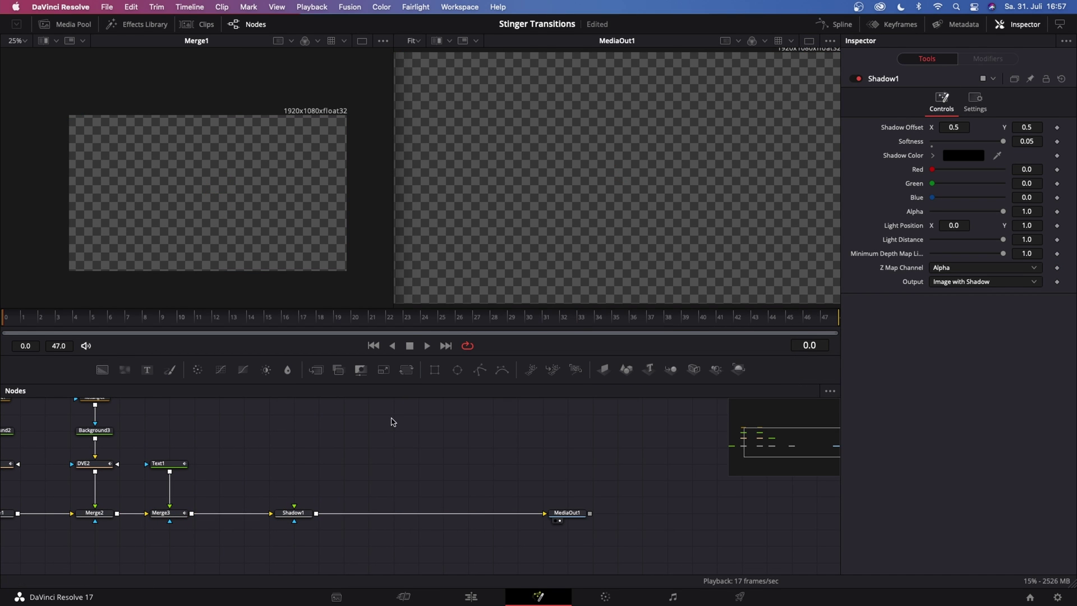
Switch to a single enlarged viewer showing MediaOut1 and play the door transition from frame 0
scroll(429, 455, "left", 5)
left_click(809, 41)
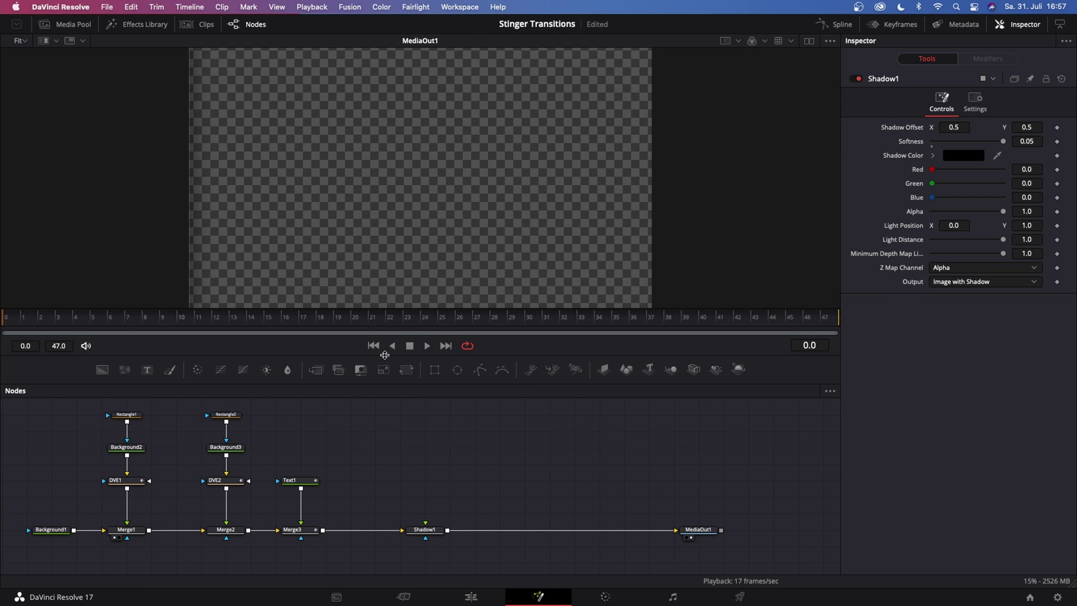
left_click_drag(385, 354, 384, 416)
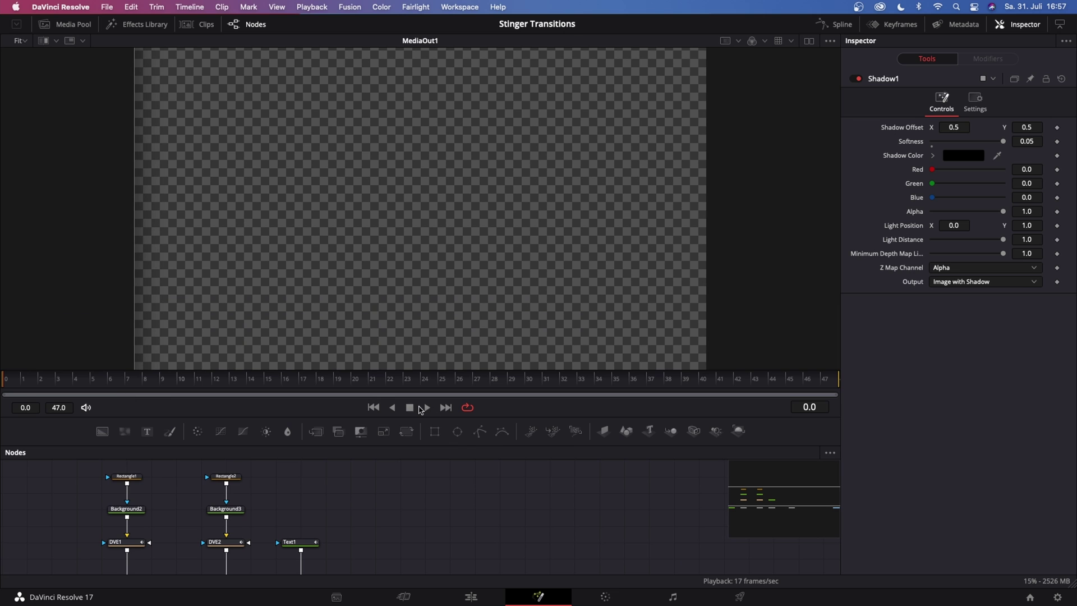
left_click(428, 408)
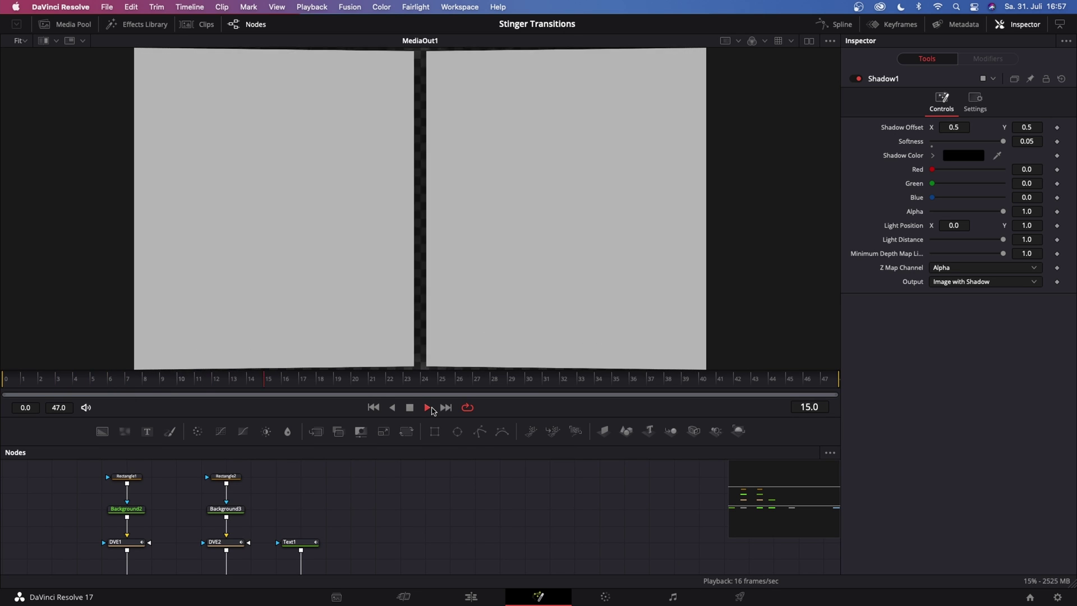